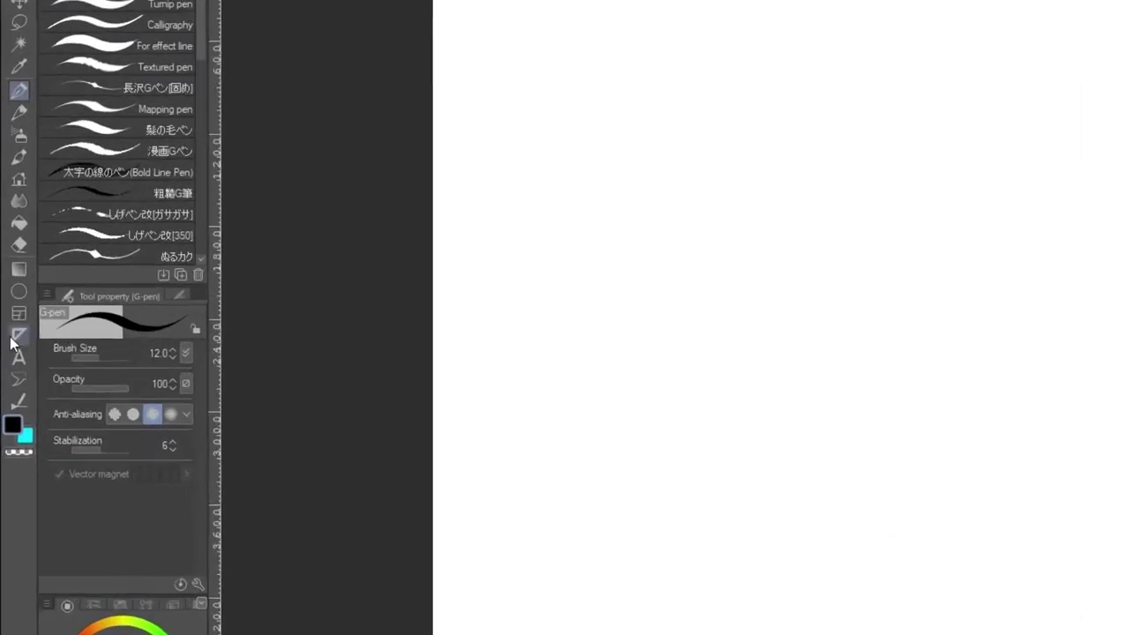
- Activate the Ruler tool and examine the Ruler/Frame commands available for Layer 1
{"action": "left_click", "coordinate": [12, 328]}
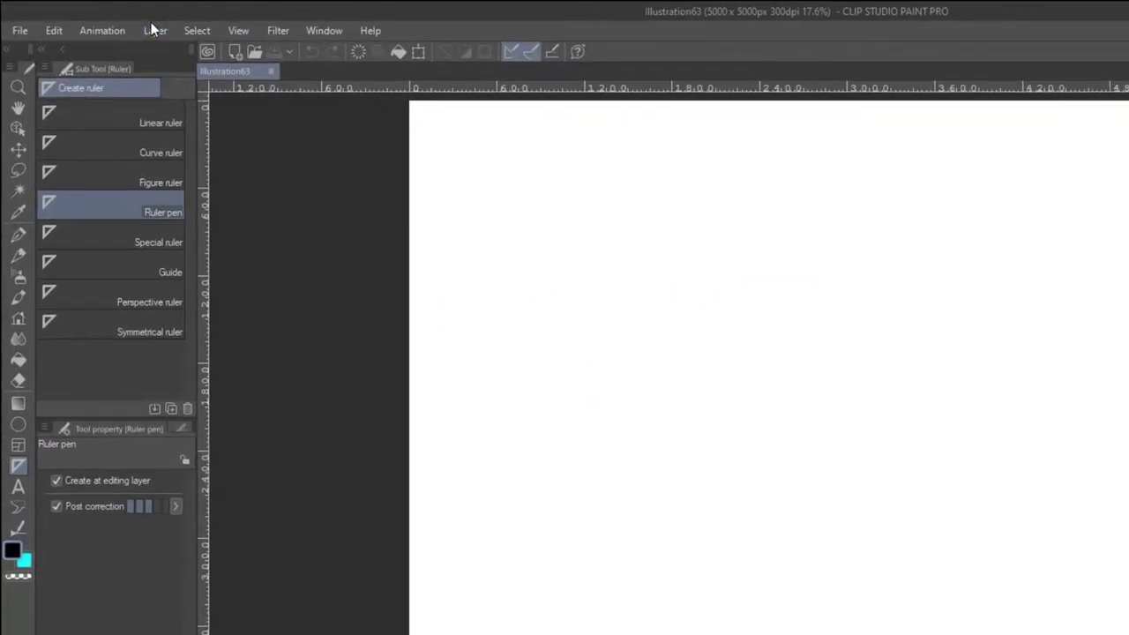
{"action": "left_click", "coordinate": [109, 21]}
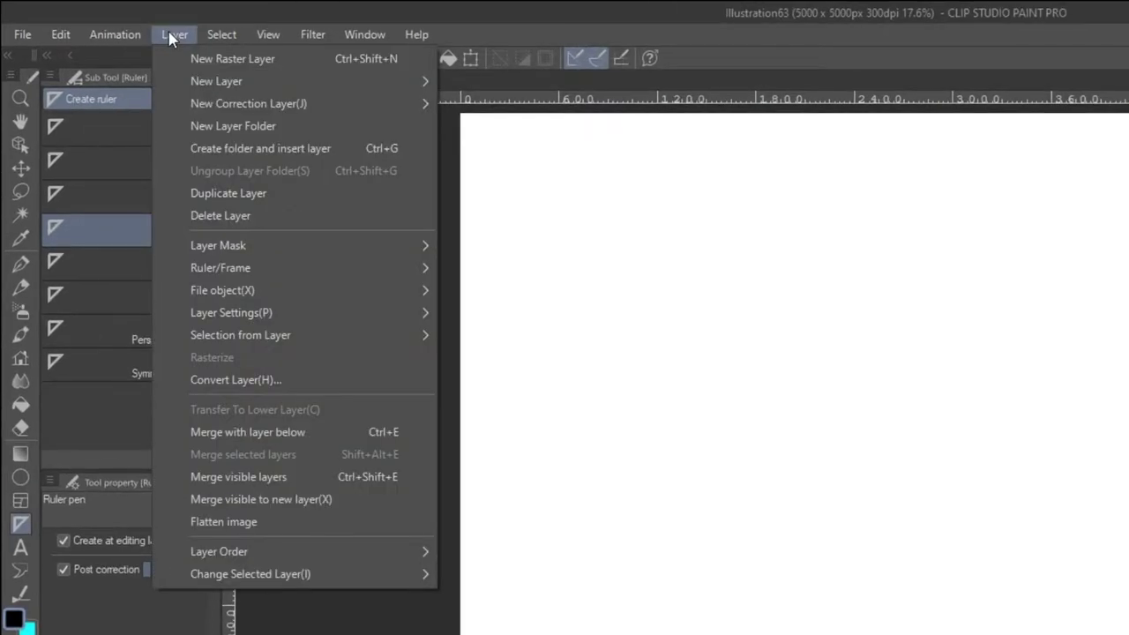
{"action": "mouse_move", "coordinate": [401, 269]}
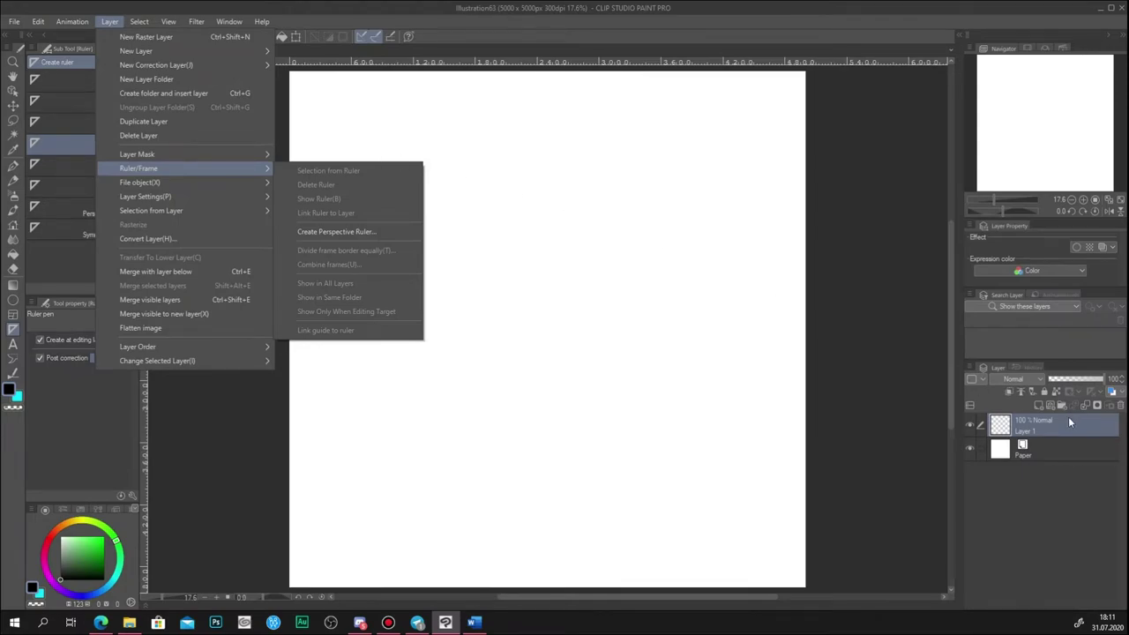
{"action": "left_click", "coordinate": [1068, 419]}
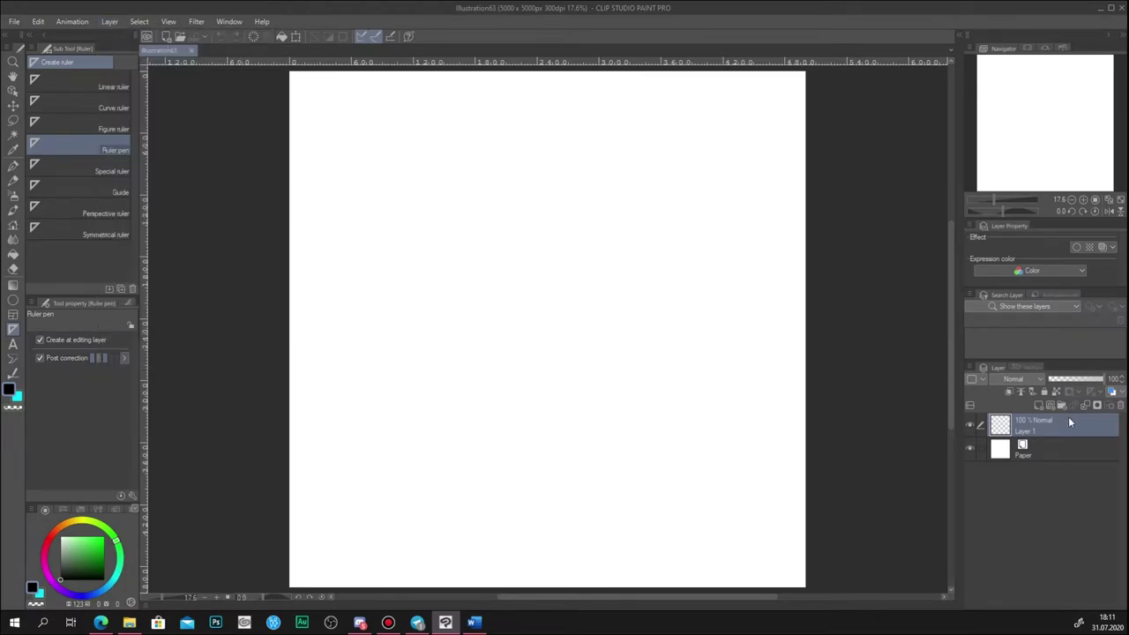
{"action": "right_click", "coordinate": [1068, 419]}
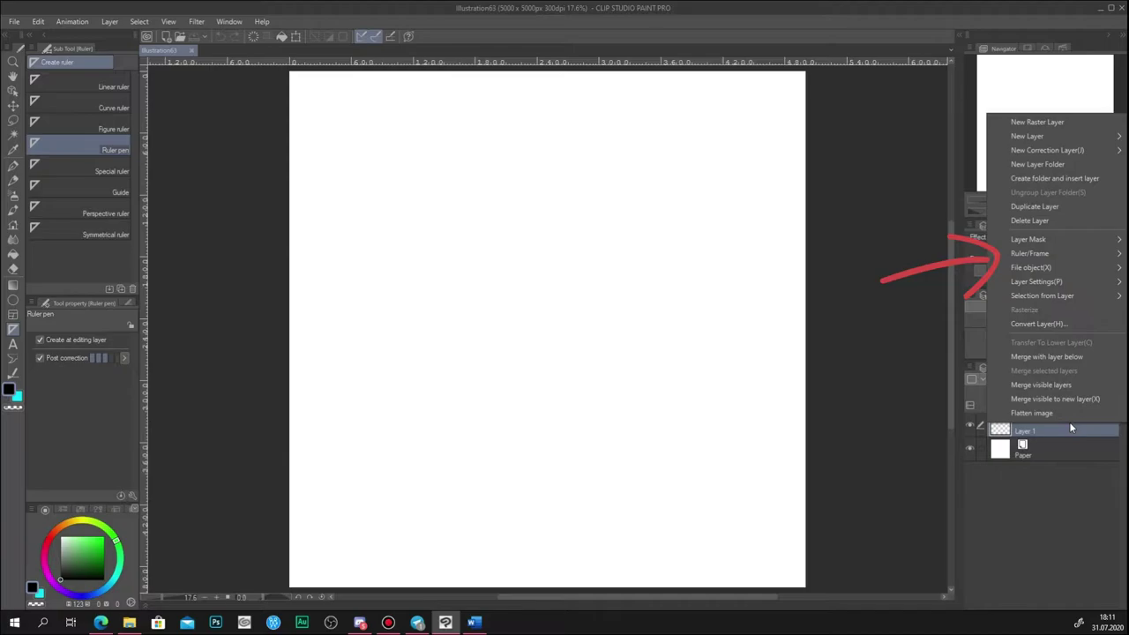
{"action": "left_click", "coordinate": [1036, 458]}
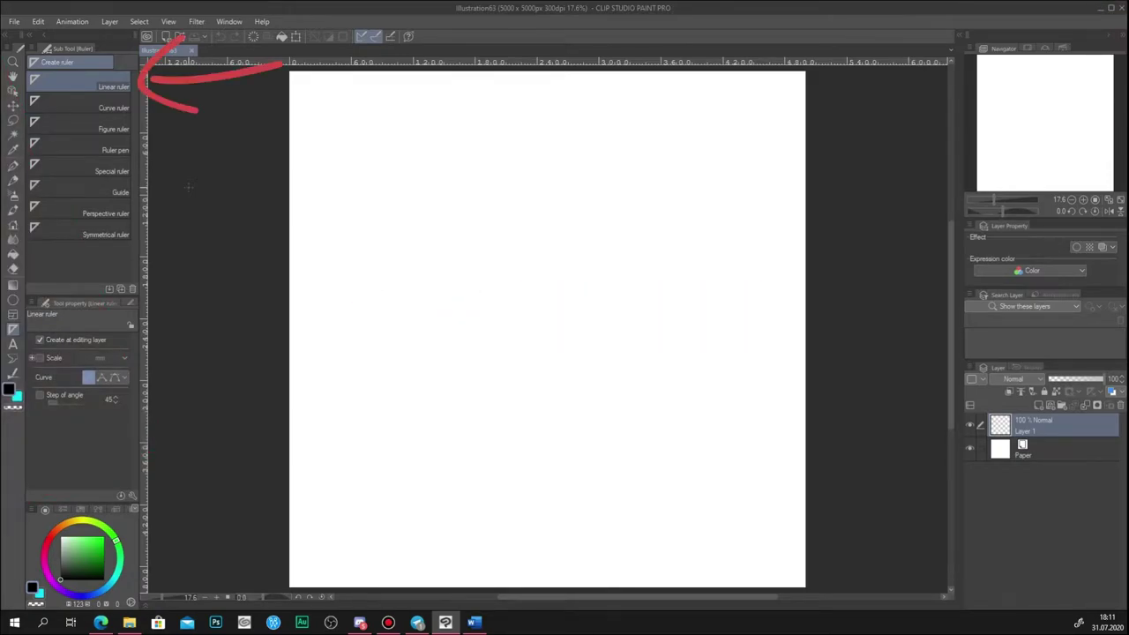
- Create a linear ruler sloping down across the canvas and ink a G-pen line along it
{"action": "left_click_drag", "start_coordinate": [350, 215], "coordinate": [717, 355]}
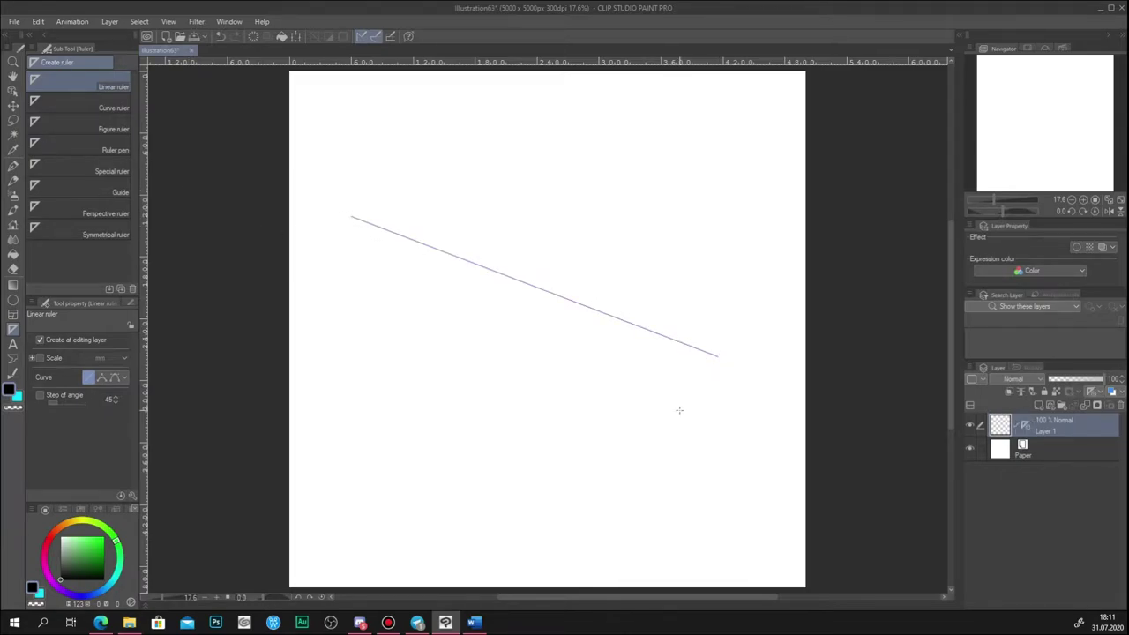
{"action": "left_click", "coordinate": [14, 165]}
{"action": "mouse_move", "coordinate": [351, 216]}
{"action": "left_mouse_down"}
{"action": "mouse_move", "coordinate": [409, 282]}
{"action": "mouse_move", "coordinate": [481, 266]}
{"action": "mouse_move", "coordinate": [517, 323]}
{"action": "mouse_move", "coordinate": [610, 295]}
{"action": "mouse_move", "coordinate": [680, 340]}
{"action": "mouse_move", "coordinate": [737, 333]}
{"action": "left_mouse_up"}
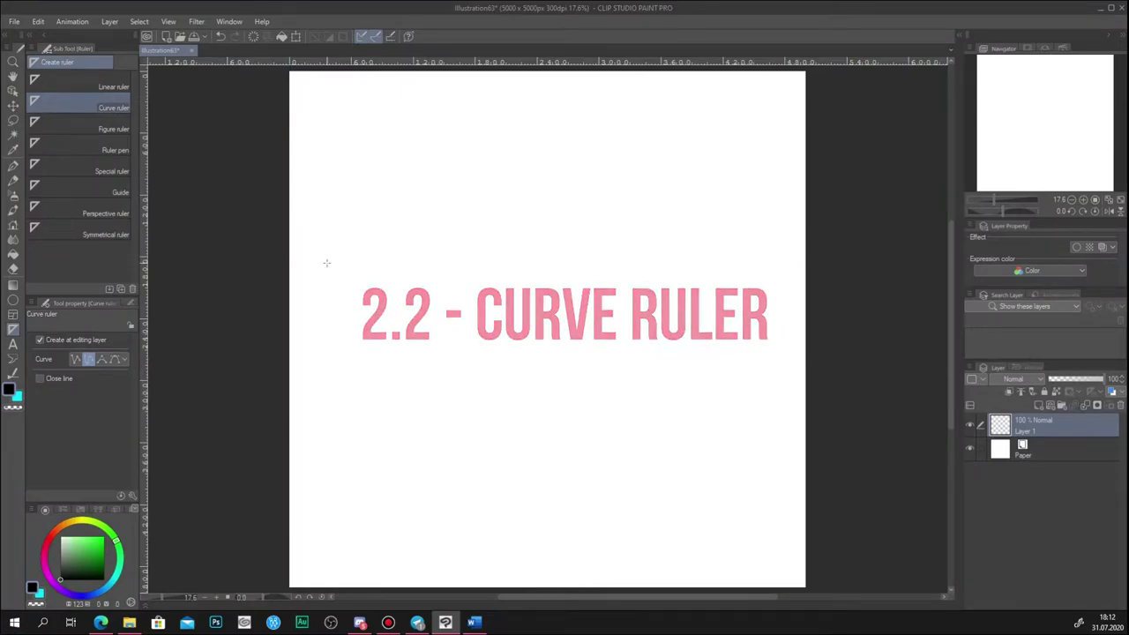
- Create a wavy seven-point curve ruler across the canvas and ink along it with the G-pen
{"action": "left_click", "coordinate": [318, 283]}
{"action": "left_click", "coordinate": [350, 227]}
{"action": "left_click", "coordinate": [397, 316]}
{"action": "left_click", "coordinate": [446, 242]}
{"action": "left_click", "coordinate": [502, 328]}
{"action": "left_click", "coordinate": [615, 267]}
{"action": "double_click", "coordinate": [670, 367]}
{"action": "left_click", "coordinate": [14, 164]}
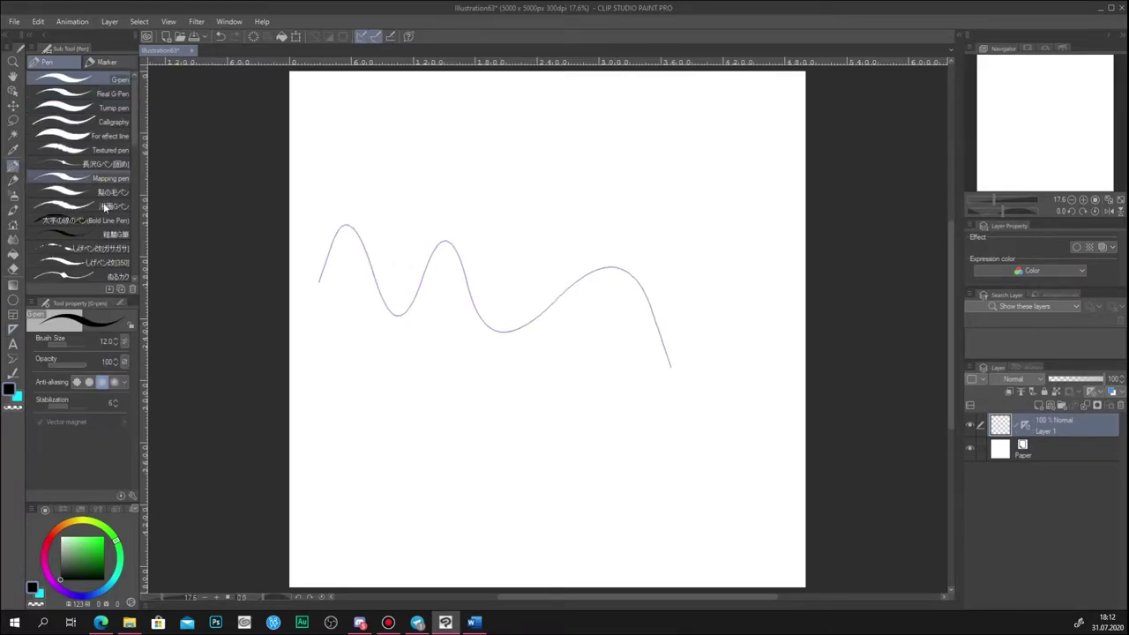
{"action": "mouse_move", "coordinate": [319, 282]}
{"action": "left_mouse_down"}
{"action": "mouse_move", "coordinate": [358, 240]}
{"action": "mouse_move", "coordinate": [396, 344]}
{"action": "mouse_move", "coordinate": [472, 357]}
{"action": "mouse_move", "coordinate": [487, 383]}
{"action": "mouse_move", "coordinate": [587, 300]}
{"action": "mouse_move", "coordinate": [661, 325]}
{"action": "left_mouse_up"}
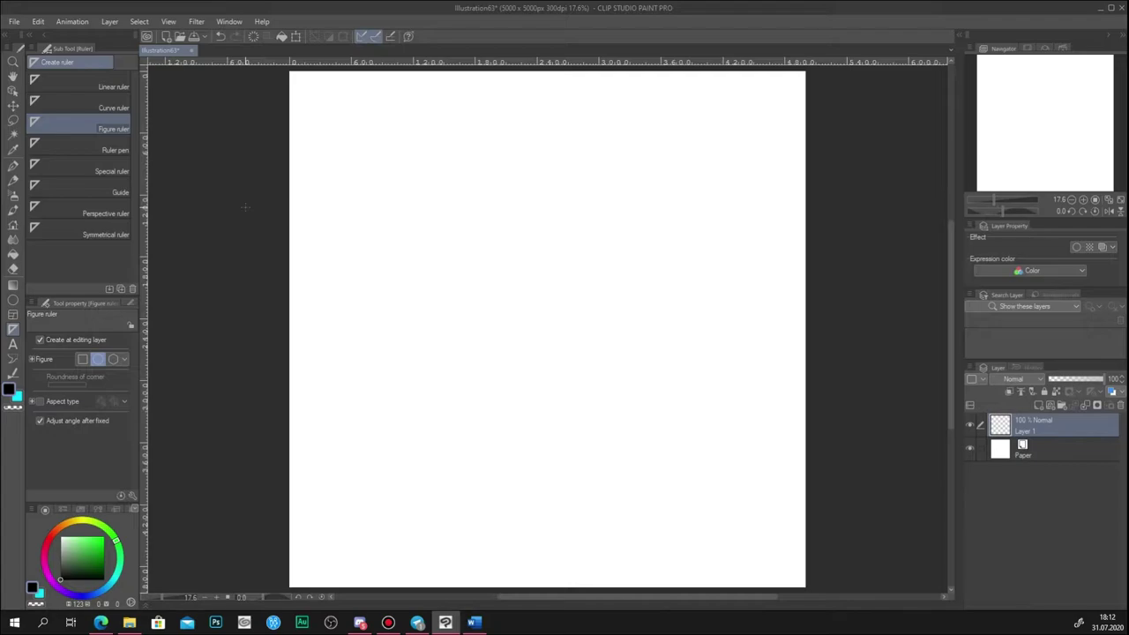
- Enable Roundness of corner for the rectangle figure ruler and draw two overlapping rectangle rulers around the canvas centre
{"action": "left_click", "coordinate": [82, 360]}
{"action": "left_click", "coordinate": [114, 362]}
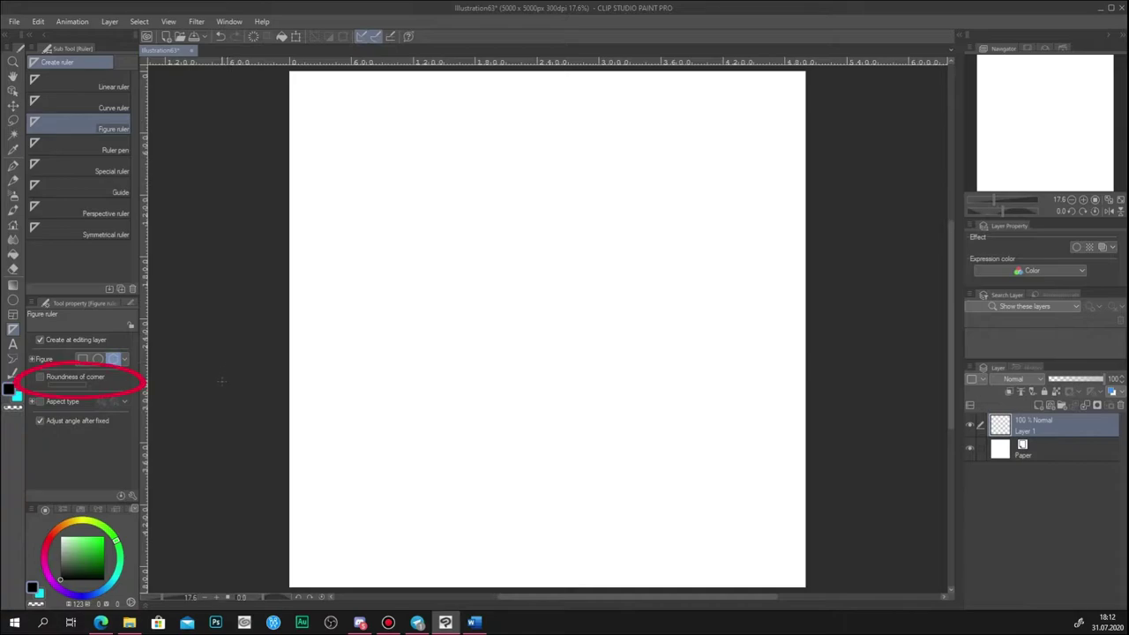
{"action": "left_click", "coordinate": [82, 359]}
{"action": "left_click", "coordinate": [39, 376]}
{"action": "left_click_drag", "start_coordinate": [394, 220], "coordinate": [666, 466]}
{"action": "left_click", "coordinate": [605, 381]}
{"action": "left_click_drag", "start_coordinate": [413, 195], "coordinate": [558, 359]}
{"action": "left_click", "coordinate": [558, 359]}
- Switch the figure ruler to polygon, adjust its corner roundness and draw two polygon rulers in the canvas's upper right area
{"action": "left_click", "coordinate": [113, 359]}
{"action": "left_click", "coordinate": [80, 385]}
{"action": "left_click_drag", "start_coordinate": [537, 154], "coordinate": [720, 331]}
{"action": "left_click_drag", "start_coordinate": [686, 121], "coordinate": [773, 236]}
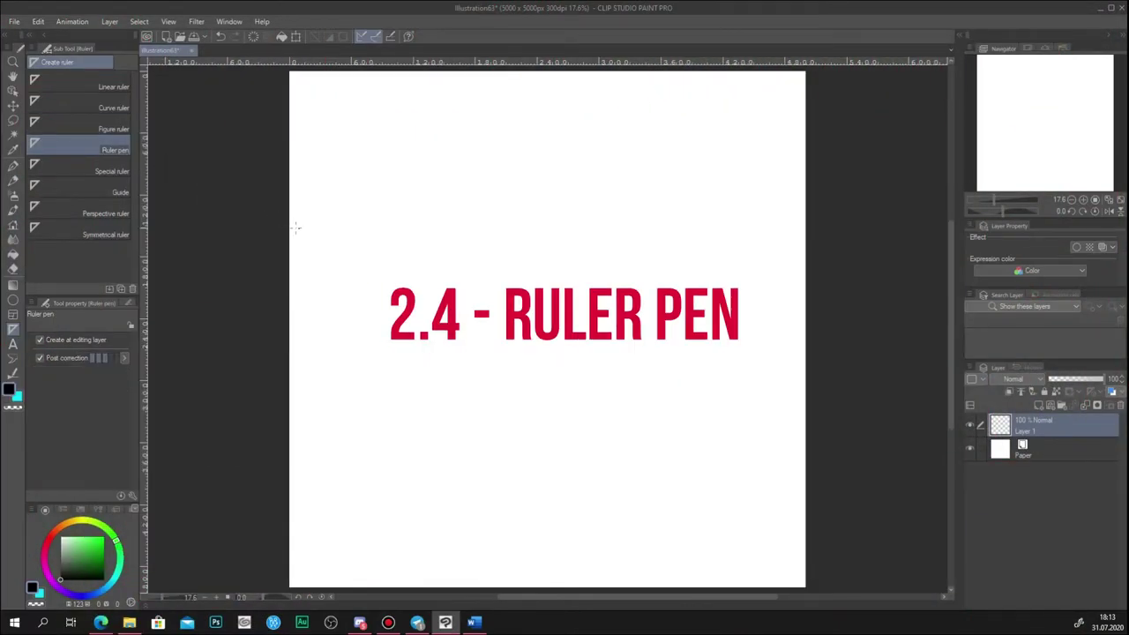
- Draw two freehand rulers with the Ruler pen, and a third one with a lower Post correction
{"action": "mouse_move", "coordinate": [305, 234]}
{"action": "left_mouse_down"}
{"action": "mouse_move", "coordinate": [339, 206]}
{"action": "mouse_move", "coordinate": [376, 307]}
{"action": "mouse_move", "coordinate": [465, 232]}
{"action": "mouse_move", "coordinate": [494, 396]}
{"action": "mouse_move", "coordinate": [583, 287]}
{"action": "mouse_move", "coordinate": [616, 408]}
{"action": "mouse_move", "coordinate": [652, 431]}
{"action": "mouse_move", "coordinate": [713, 365]}
{"action": "left_mouse_up"}
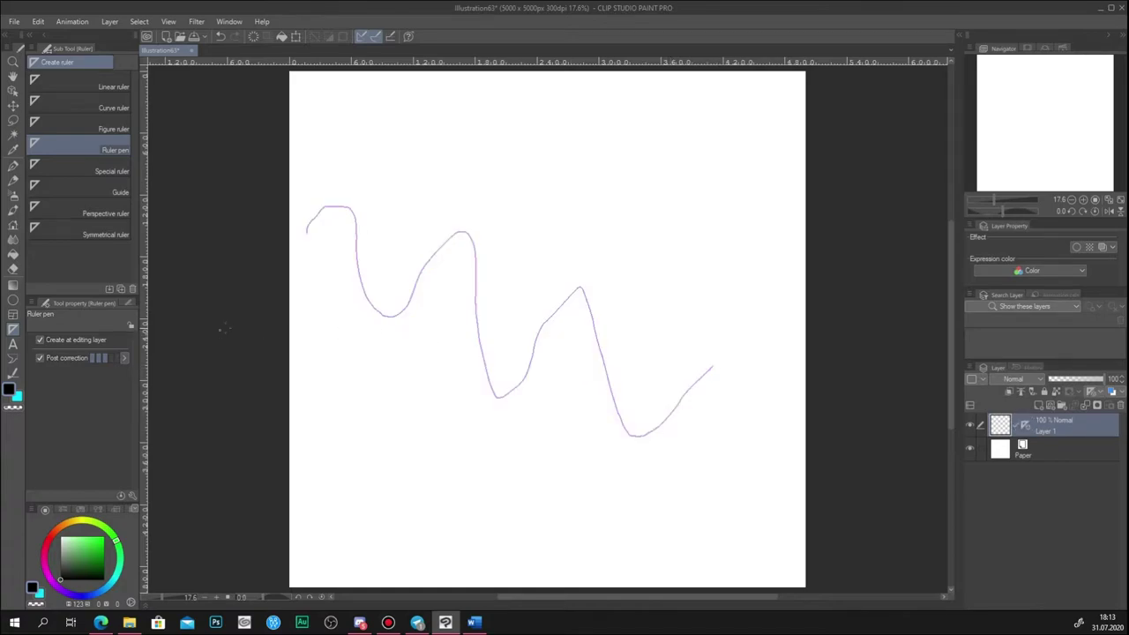
{"action": "mouse_move", "coordinate": [357, 179]}
{"action": "left_mouse_down"}
{"action": "mouse_move", "coordinate": [385, 145]}
{"action": "mouse_move", "coordinate": [425, 185]}
{"action": "mouse_move", "coordinate": [483, 159]}
{"action": "mouse_move", "coordinate": [634, 214]}
{"action": "mouse_move", "coordinate": [723, 226]}
{"action": "mouse_move", "coordinate": [770, 263]}
{"action": "left_mouse_up"}
{"action": "left_click_drag", "start_coordinate": [111, 358], "coordinate": [92, 358]}
{"action": "mouse_move", "coordinate": [332, 445]}
{"action": "left_mouse_down"}
{"action": "mouse_move", "coordinate": [409, 467]}
{"action": "mouse_move", "coordinate": [482, 463]}
{"action": "mouse_move", "coordinate": [588, 498]}
{"action": "mouse_move", "coordinate": [636, 498]}
{"action": "mouse_move", "coordinate": [693, 465]}
{"action": "left_mouse_up"}
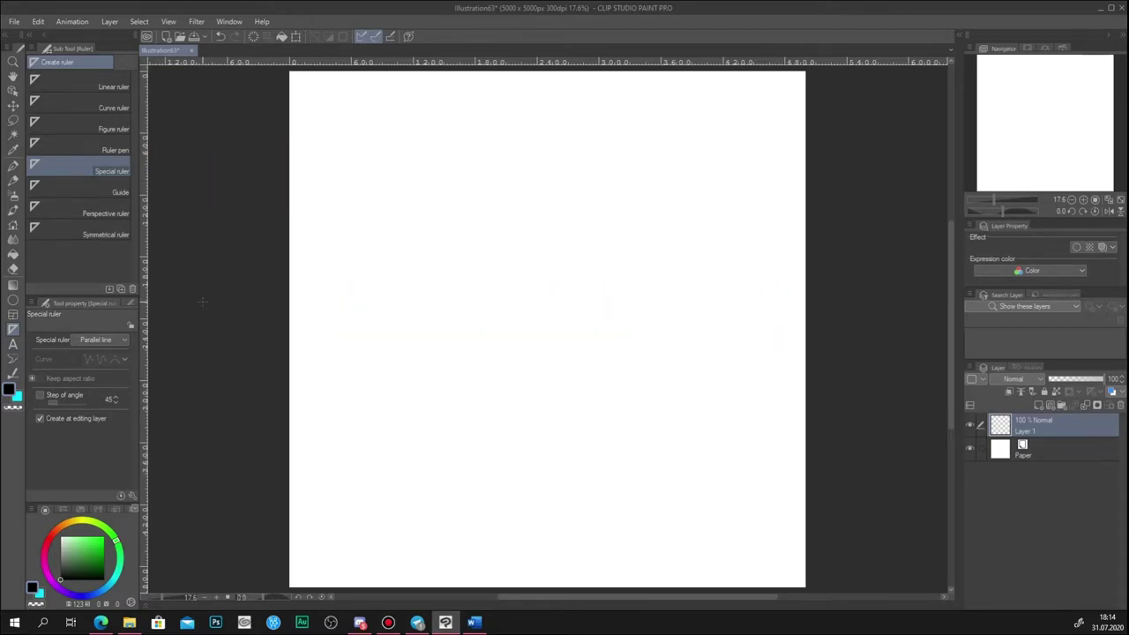
- Place three crossing Parallel line special rulers: one diagonal, one nearly vertical and one nearly horizontal
{"action": "left_click", "coordinate": [121, 341]}
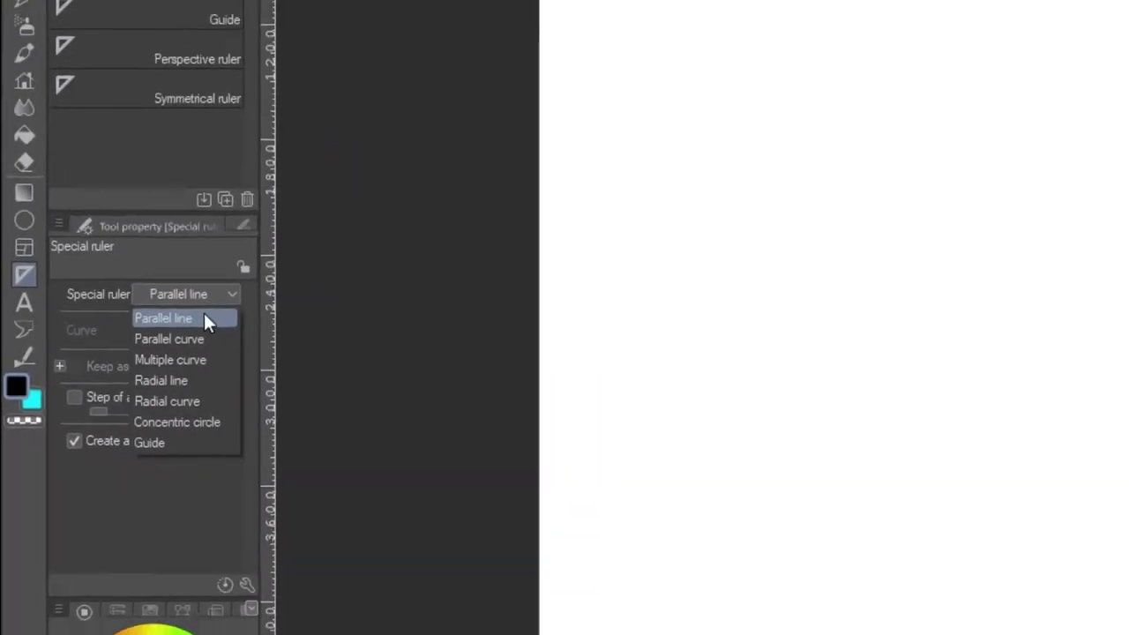
{"action": "left_click", "coordinate": [276, 296]}
{"action": "left_click_drag", "start_coordinate": [591, 432], "coordinate": [593, 431]}
{"action": "left_click_drag", "start_coordinate": [596, 301], "coordinate": [567, 468]}
{"action": "left_click_drag", "start_coordinate": [549, 412], "coordinate": [782, 431]}
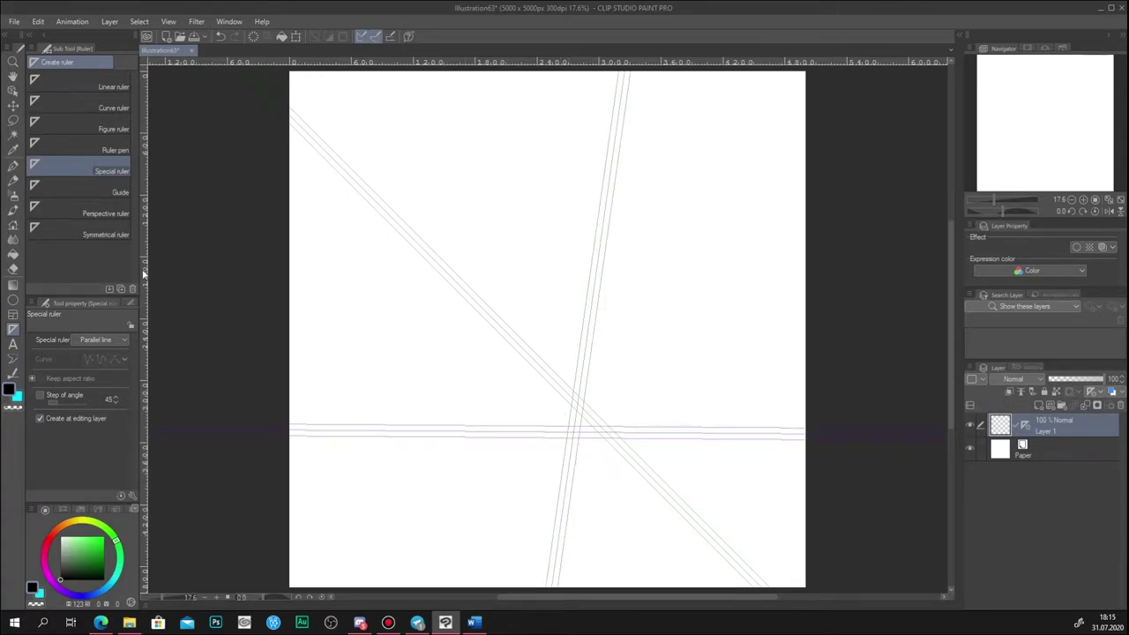
- Ink four near-horizontal G-pen strokes that follow the parallel line ruler in the lower half of the canvas
{"action": "key", "text": "p"}
{"action": "left_click_drag", "start_coordinate": [447, 412], "coordinate": [567, 414]}
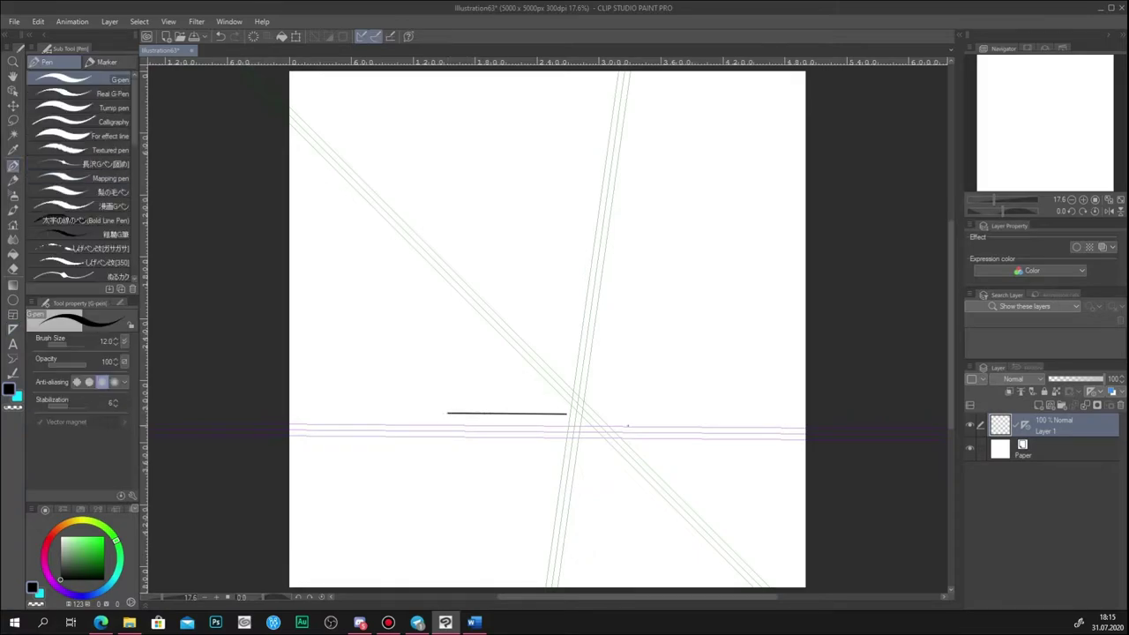
{"action": "left_click_drag", "start_coordinate": [406, 476], "coordinate": [663, 477]}
{"action": "left_click_drag", "start_coordinate": [463, 455], "coordinate": [667, 457]}
{"action": "left_click_drag", "start_coordinate": [506, 506], "coordinate": [674, 506]}
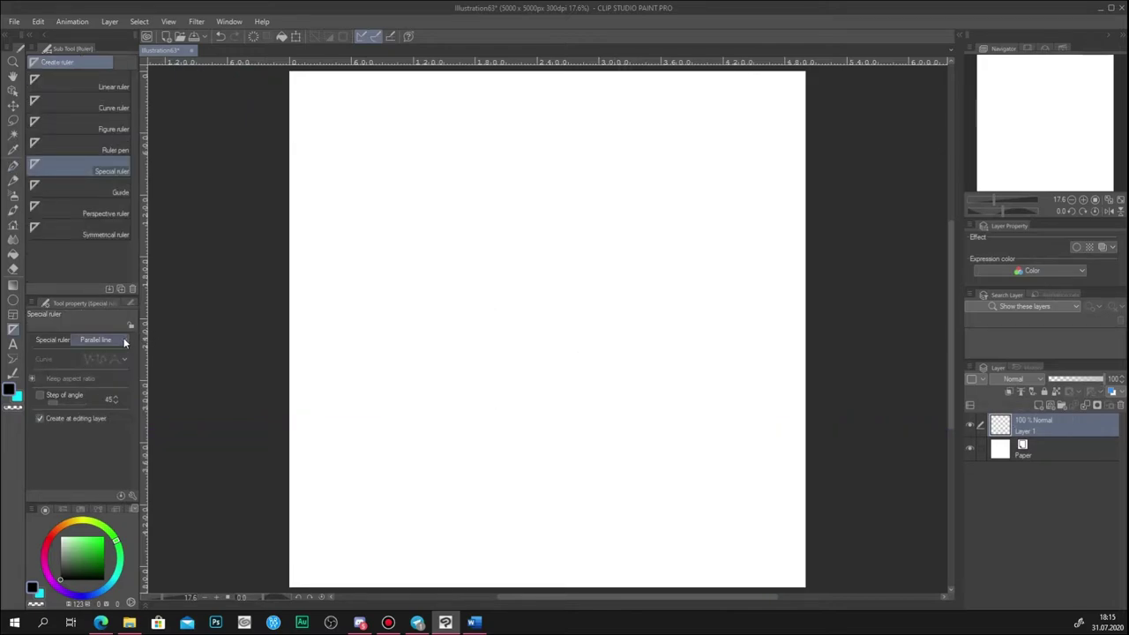
- Create a wavy Parallel curve special ruler descending from the canvas's upper left to its lower right
{"action": "left_click", "coordinate": [124, 342]}
{"action": "left_click", "coordinate": [97, 363]}
{"action": "left_click", "coordinate": [375, 234]}
{"action": "left_click", "coordinate": [444, 206]}
{"action": "left_click", "coordinate": [466, 309]}
{"action": "left_click", "coordinate": [582, 309]}
{"action": "left_click", "coordinate": [594, 427]}
{"action": "double_click", "coordinate": [717, 520]}
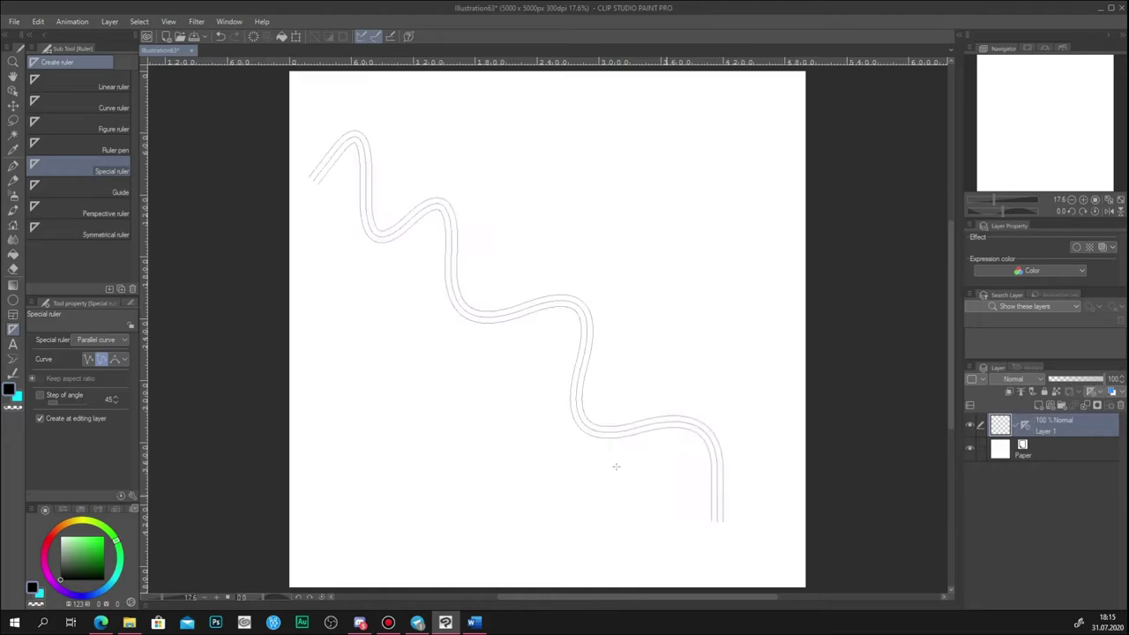
- Ink four G-pen strokes following the wavy parallel curve ruler at different distances
{"action": "left_click", "coordinate": [13, 166]}
{"action": "mouse_move", "coordinate": [306, 170]}
{"action": "left_mouse_down"}
{"action": "mouse_move", "coordinate": [565, 330]}
{"action": "mouse_move", "coordinate": [710, 521]}
{"action": "left_mouse_up"}
{"action": "mouse_move", "coordinate": [777, 509]}
{"action": "left_mouse_down"}
{"action": "mouse_move", "coordinate": [776, 463]}
{"action": "mouse_move", "coordinate": [507, 210]}
{"action": "mouse_move", "coordinate": [344, 172]}
{"action": "left_mouse_up"}
{"action": "left_click_drag", "start_coordinate": [451, 234], "coordinate": [721, 518]}
{"action": "left_click_drag", "start_coordinate": [307, 212], "coordinate": [703, 463]}
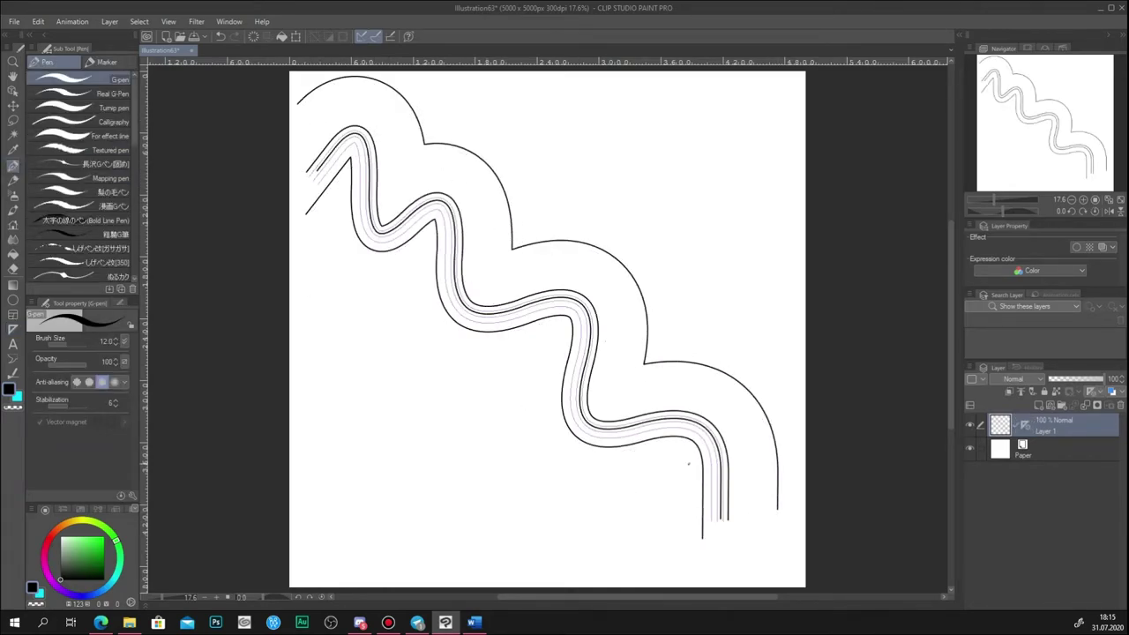
- Delete the parallel curve ruler from Layer 1 and clear the layer's ink
{"action": "right_click", "coordinate": [1023, 426]}
{"action": "left_click", "coordinate": [1026, 450]}
{"action": "left_click", "coordinate": [253, 37]}
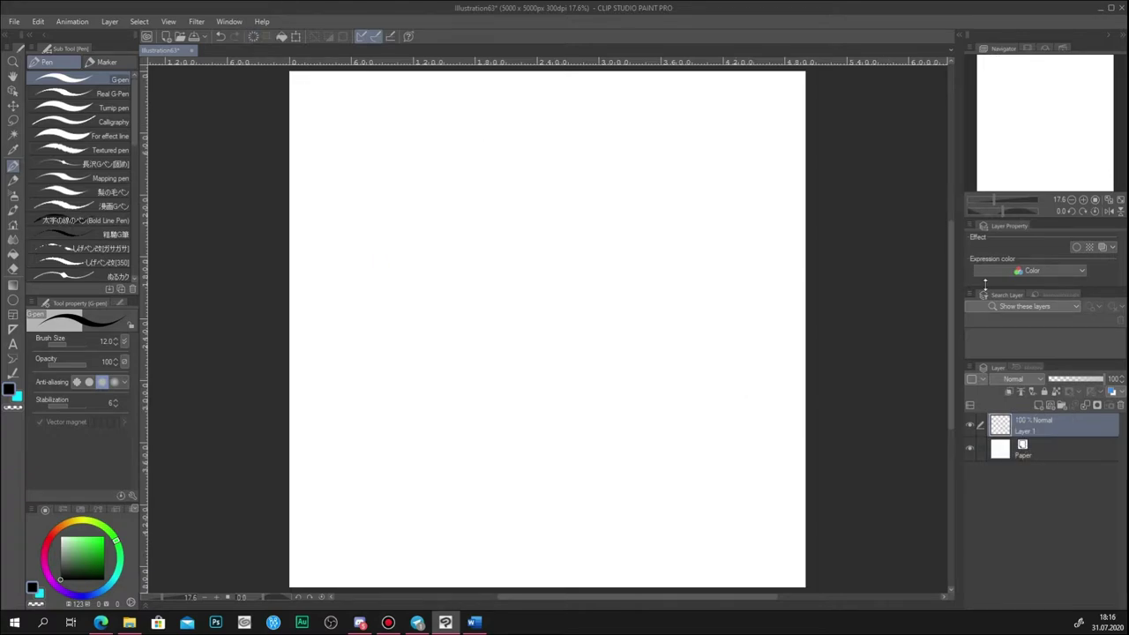
- Create a straight-segment Parallel curve ruler in mid-canvas and ink three G-pen strokes following it
{"action": "left_click", "coordinate": [12, 329]}
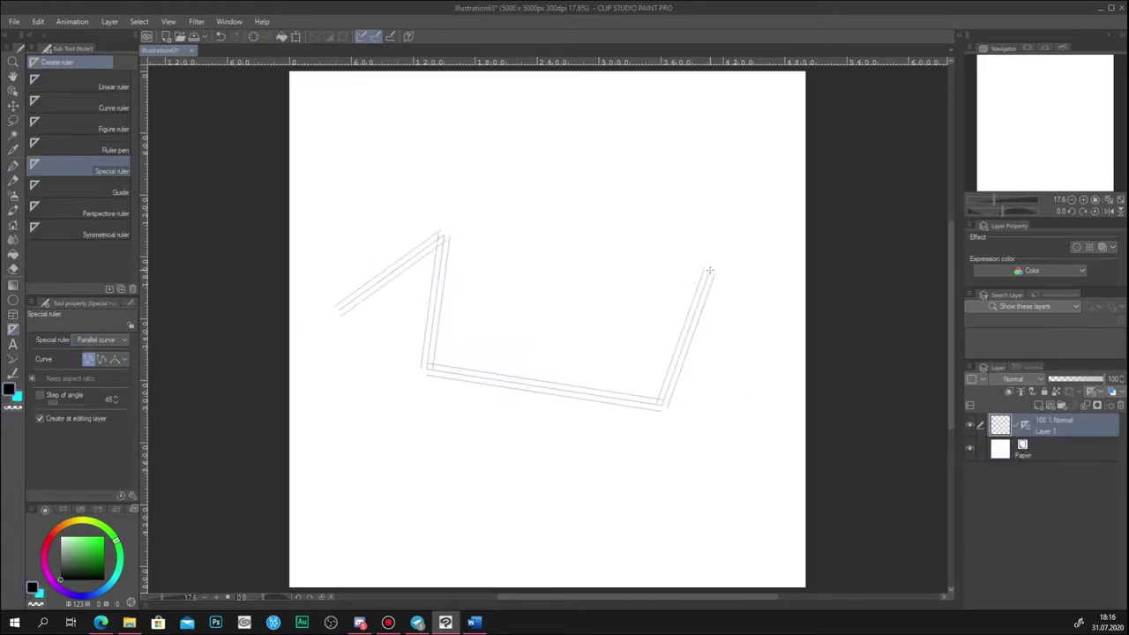
{"action": "left_click", "coordinate": [11, 166]}
{"action": "left_click_drag", "start_coordinate": [335, 294], "coordinate": [710, 224]}
{"action": "left_click_drag", "start_coordinate": [686, 340], "coordinate": [333, 315]}
{"action": "left_click_drag", "start_coordinate": [322, 246], "coordinate": [687, 149]}
- Add a four-point Parallel curve ruler in the lower part of the canvas and ink along it with the G-pen
{"action": "left_click", "coordinate": [13, 328]}
{"action": "left_click", "coordinate": [388, 483]}
{"action": "left_click", "coordinate": [588, 431]}
{"action": "left_click", "coordinate": [680, 534]}
{"action": "double_click", "coordinate": [744, 436]}
{"action": "left_click", "coordinate": [12, 166]}
{"action": "mouse_move", "coordinate": [367, 494]}
{"action": "left_mouse_down"}
{"action": "mouse_move", "coordinate": [759, 419]}
{"action": "mouse_move", "coordinate": [367, 501]}
{"action": "left_mouse_up"}
{"action": "left_click_drag", "start_coordinate": [350, 468], "coordinate": [655, 465]}
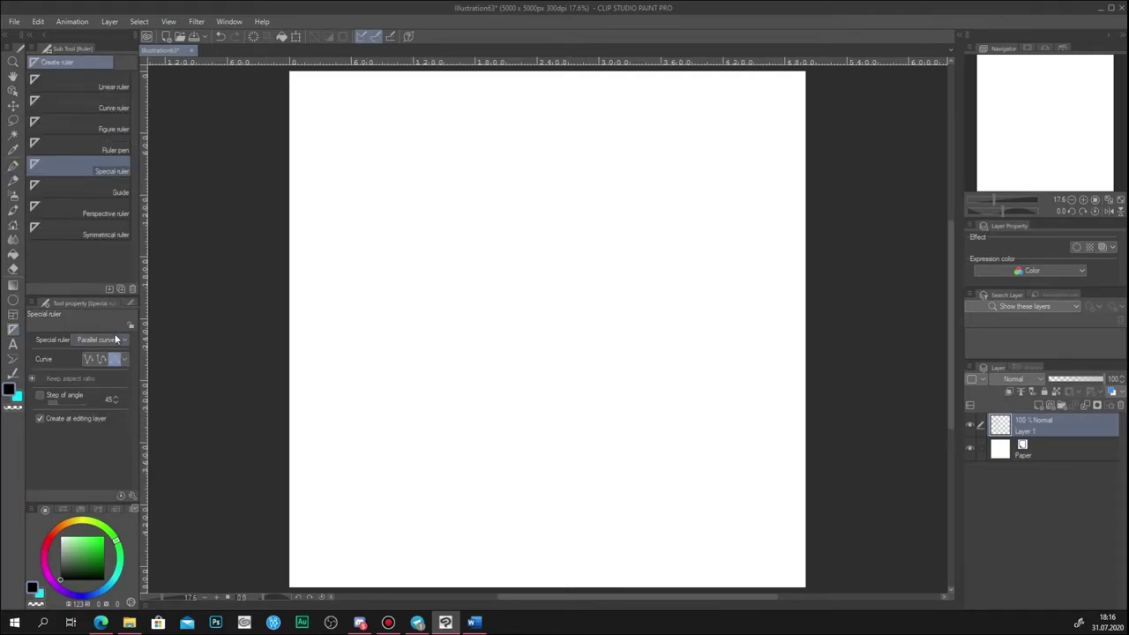
- Create a large S-shaped Multiple curve special ruler of eight points across the middle and lower canvas
{"action": "left_click", "coordinate": [106, 339]}
{"action": "left_click", "coordinate": [104, 376]}
{"action": "left_click", "coordinate": [390, 292]}
{"action": "left_click", "coordinate": [477, 217]}
{"action": "left_click", "coordinate": [610, 237]}
{"action": "left_click", "coordinate": [686, 350]}
{"action": "left_click", "coordinate": [544, 376]}
{"action": "left_click", "coordinate": [388, 445]}
{"action": "left_click", "coordinate": [609, 522]}
{"action": "double_click", "coordinate": [728, 466]}
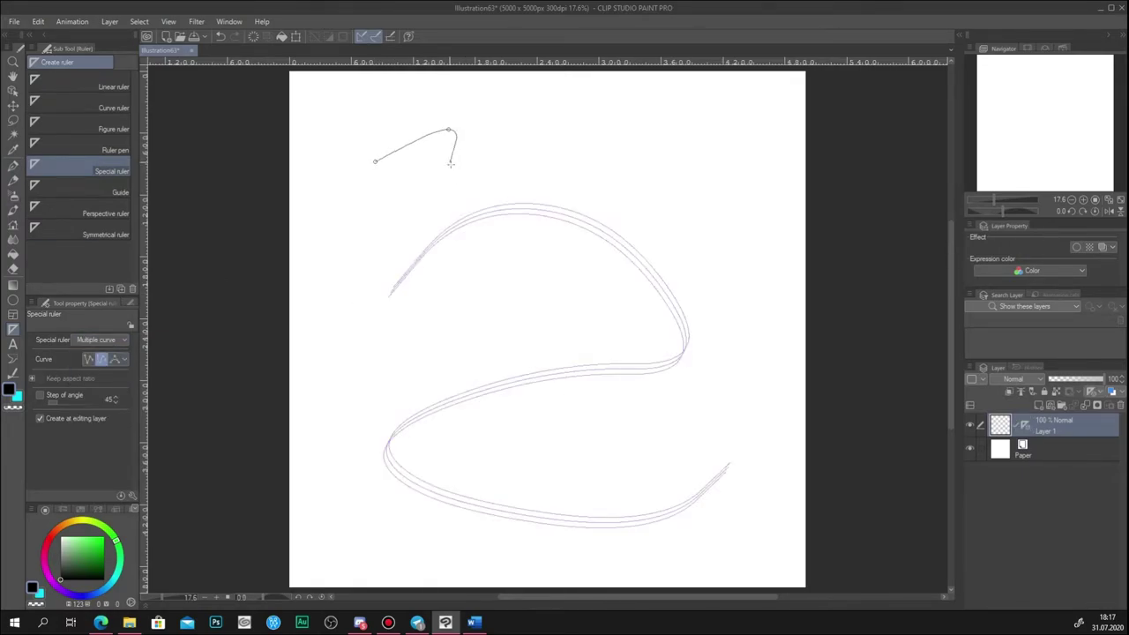
- Finish a second winding Multiple curve ruler in the upper canvas and ink three G-pen strokes following it
{"action": "left_click", "coordinate": [734, 265]}
{"action": "double_click", "coordinate": [753, 227]}
{"action": "key", "text": "p"}
{"action": "mouse_move", "coordinate": [365, 175]}
{"action": "left_mouse_down"}
{"action": "mouse_move", "coordinate": [586, 201]}
{"action": "mouse_move", "coordinate": [765, 200]}
{"action": "left_mouse_up"}
{"action": "mouse_move", "coordinate": [777, 196]}
{"action": "left_mouse_down"}
{"action": "mouse_move", "coordinate": [535, 267]}
{"action": "mouse_move", "coordinate": [375, 180]}
{"action": "left_mouse_up"}
{"action": "mouse_move", "coordinate": [672, 157]}
{"action": "left_mouse_down"}
{"action": "mouse_move", "coordinate": [690, 292]}
{"action": "mouse_move", "coordinate": [773, 184]}
{"action": "left_mouse_up"}
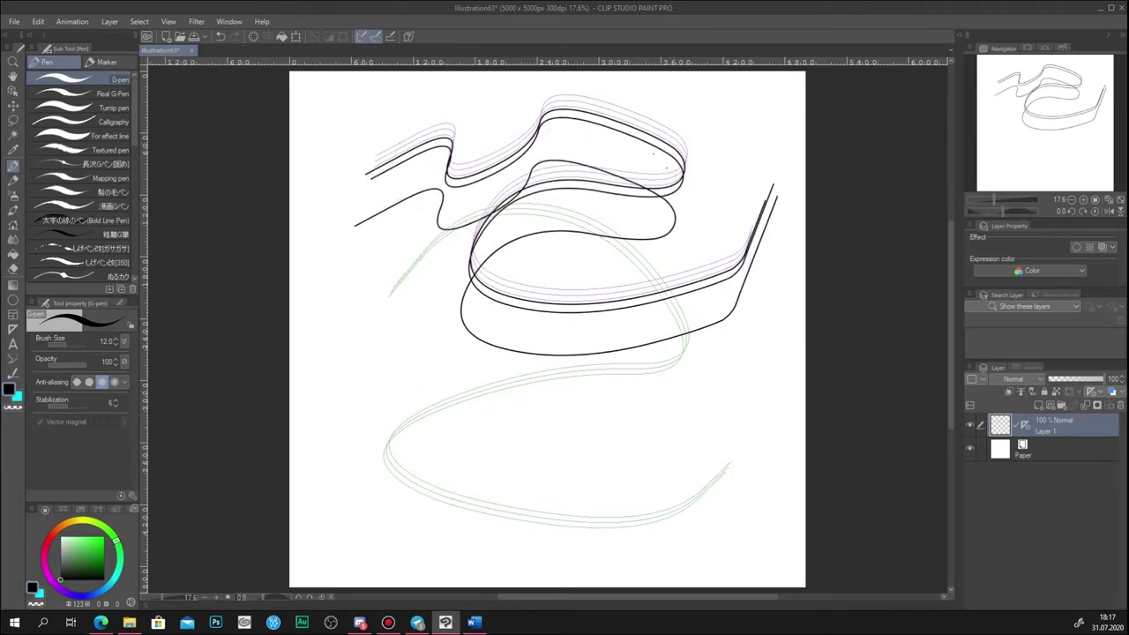
- Clear the ink on Layer 1 and remove both multiple curve rulers
{"action": "key", "text": "Delete"}
{"action": "right_click", "coordinate": [1024, 425]}
{"action": "left_click", "coordinate": [1014, 542]}
- Create a six-point Multiple curve ruler with straight segments across the upper half of the canvas
{"action": "left_click", "coordinate": [13, 329]}
{"action": "left_click", "coordinate": [89, 358]}
{"action": "left_click", "coordinate": [361, 351]}
{"action": "left_click", "coordinate": [441, 223]}
{"action": "left_click", "coordinate": [596, 330]}
{"action": "left_click", "coordinate": [713, 315]}
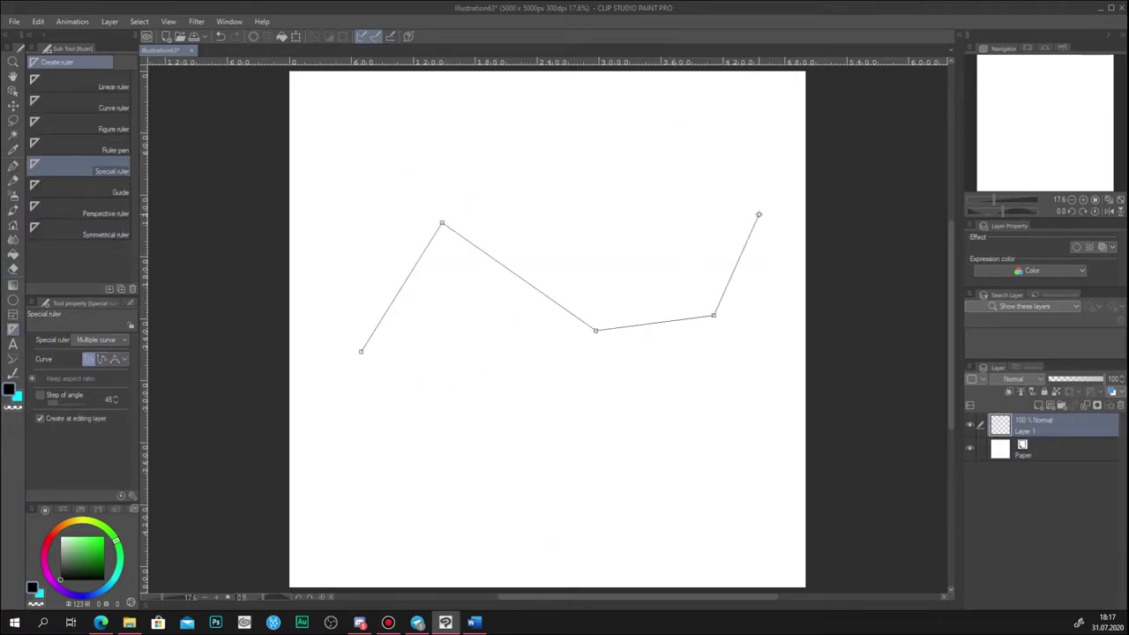
{"action": "left_click", "coordinate": [758, 214]}
{"action": "double_click", "coordinate": [628, 148]}
- Ink several G-pen strokes guided by the straight-segment multiple curve ruler and clear the layer
{"action": "left_click_drag", "start_coordinate": [416, 303], "coordinate": [289, 137]}
{"action": "left_click_drag", "start_coordinate": [583, 139], "coordinate": [561, 141]}
{"action": "mouse_move", "coordinate": [629, 143]}
{"action": "left_mouse_down"}
{"action": "mouse_move", "coordinate": [613, 180]}
{"action": "mouse_move", "coordinate": [581, 183]}
{"action": "left_mouse_up"}
{"action": "left_click_drag", "start_coordinate": [662, 142], "coordinate": [289, 230]}
{"action": "left_click_drag", "start_coordinate": [529, 284], "coordinate": [626, 147]}
{"action": "key", "text": "Delete"}
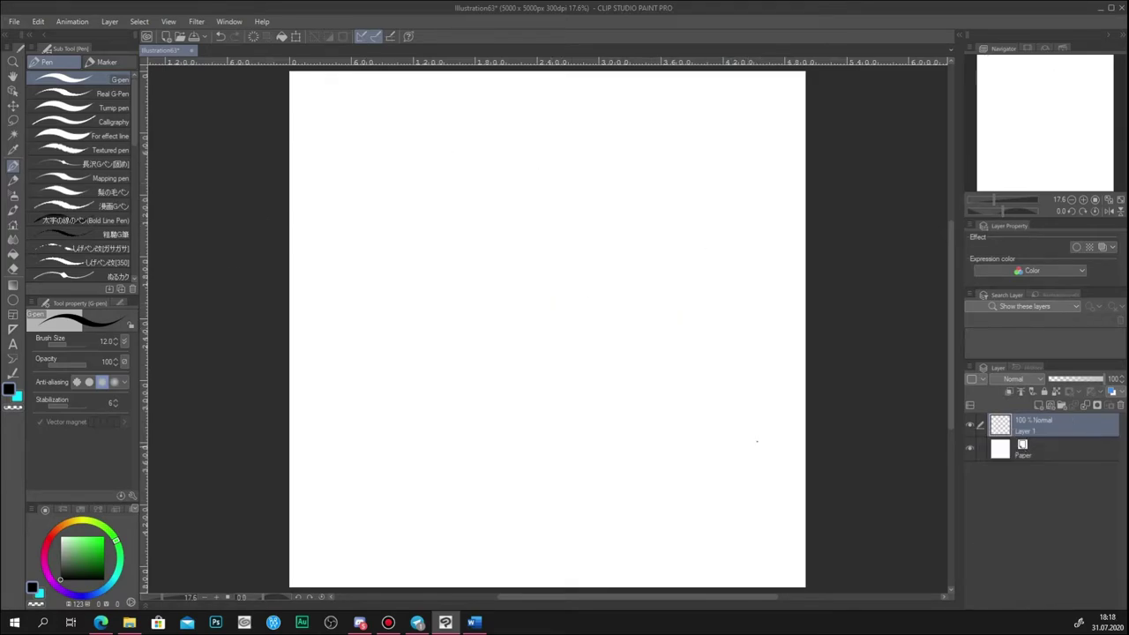
- Create a four-point Multiple curve ruler, ink one G-pen stroke along it and undo the work
{"action": "left_click", "coordinate": [13, 329]}
{"action": "left_click", "coordinate": [373, 407]}
{"action": "left_click", "coordinate": [588, 356]}
{"action": "left_click", "coordinate": [524, 193]}
{"action": "double_click", "coordinate": [724, 282]}
{"action": "key", "text": "p"}
{"action": "left_click_drag", "start_coordinate": [376, 416], "coordinate": [718, 286]}
{"action": "key", "text": "ctrl+z"}
{"action": "key", "text": "ctrl+z"}
- Place a Radial line special ruler near the canvas centre
{"action": "key", "text": "u"}
{"action": "left_click", "coordinate": [99, 340]}
{"action": "left_click", "coordinate": [501, 316]}
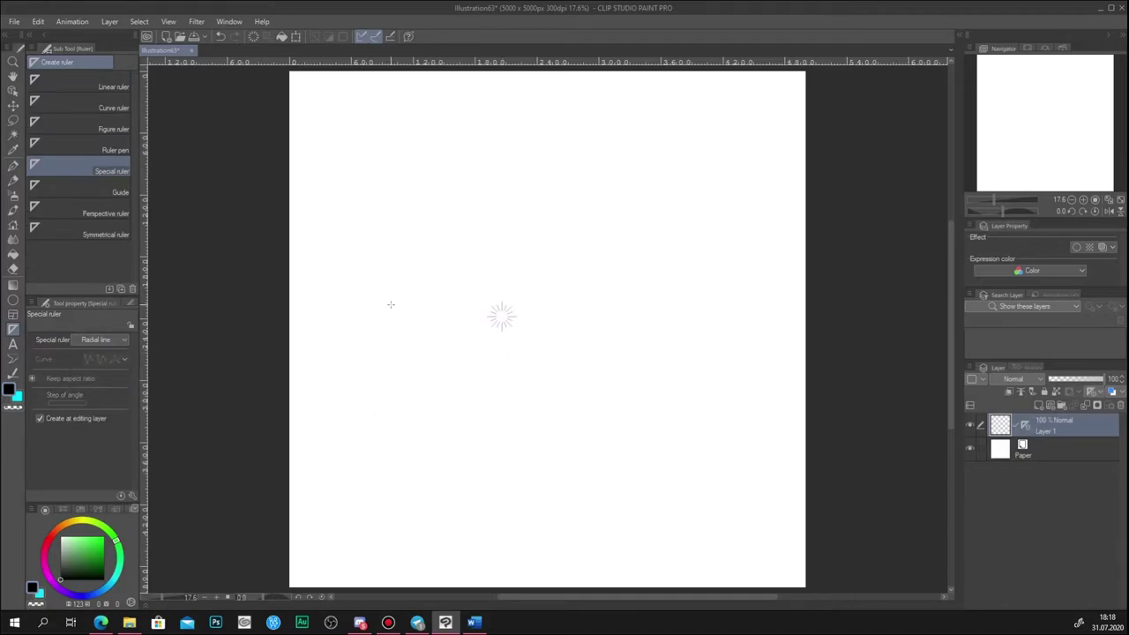
- Ink a burst of straight G-pen strokes in all directions through the radial line ruler's centre
{"action": "left_click", "coordinate": [13, 166]}
{"action": "left_click_drag", "start_coordinate": [724, 256], "coordinate": [474, 323]}
{"action": "mouse_move", "coordinate": [440, 397]}
{"action": "left_mouse_down"}
{"action": "mouse_move", "coordinate": [549, 230]}
{"action": "mouse_move", "coordinate": [571, 227]}
{"action": "left_mouse_up"}
{"action": "left_click_drag", "start_coordinate": [437, 238], "coordinate": [607, 441]}
{"action": "left_click_drag", "start_coordinate": [520, 254], "coordinate": [522, 443]}
{"action": "left_click_drag", "start_coordinate": [494, 231], "coordinate": [510, 422]}
{"action": "left_click_drag", "start_coordinate": [495, 229], "coordinate": [513, 486]}
{"action": "left_click_drag", "start_coordinate": [710, 322], "coordinate": [374, 313]}
{"action": "left_click_drag", "start_coordinate": [412, 299], "coordinate": [793, 373]}
{"action": "left_click_drag", "start_coordinate": [711, 161], "coordinate": [358, 422]}
{"action": "left_click_drag", "start_coordinate": [412, 241], "coordinate": [748, 521]}
{"action": "left_click_drag", "start_coordinate": [451, 531], "coordinate": [540, 150]}
{"action": "left_click_drag", "start_coordinate": [470, 226], "coordinate": [581, 540]}
{"action": "left_click_drag", "start_coordinate": [633, 518], "coordinate": [402, 163]}
{"action": "left_click_drag", "start_coordinate": [541, 104], "coordinate": [476, 461]}
{"action": "left_click_drag", "start_coordinate": [301, 191], "coordinate": [628, 394]}
{"action": "left_click_drag", "start_coordinate": [644, 165], "coordinate": [414, 409]}
{"action": "left_click_drag", "start_coordinate": [379, 376], "coordinate": [735, 204]}
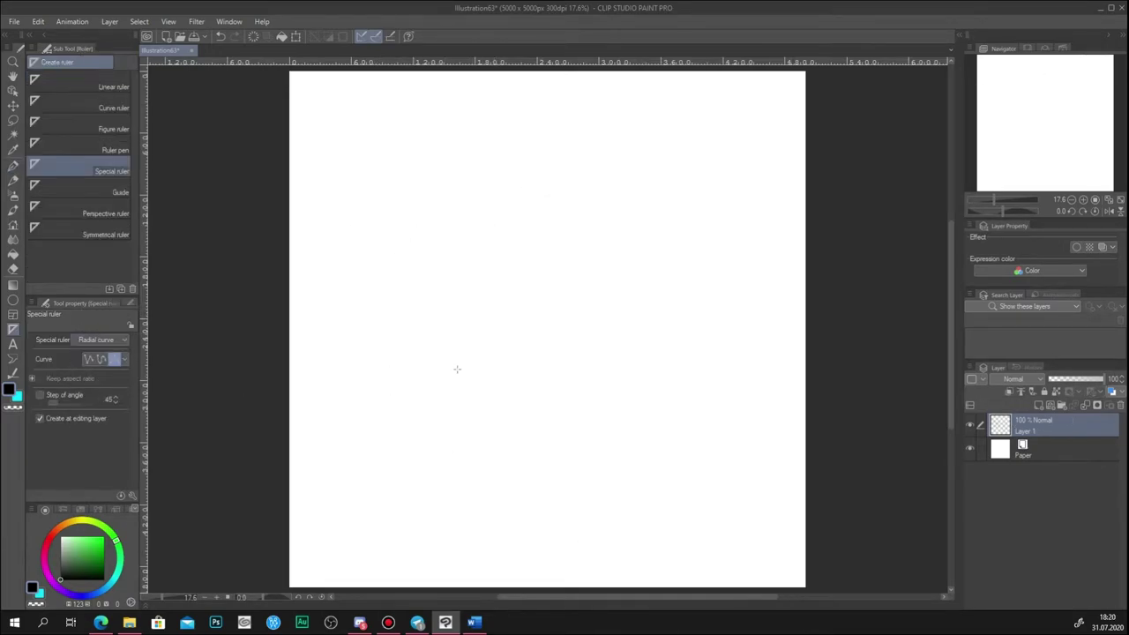
- Place a Radial curve special ruler through several points around the canvas centre
{"action": "left_click", "coordinate": [456, 368]}
{"action": "left_click", "coordinate": [491, 404]}
{"action": "left_click", "coordinate": [625, 429]}
{"action": "left_click", "coordinate": [675, 356]}
{"action": "left_click", "coordinate": [680, 313]}
{"action": "double_click", "coordinate": [403, 255]}
- Ink several G-pen strokes across the canvas guided by the radial curve ruler
{"action": "key", "text": "p"}
{"action": "mouse_move", "coordinate": [455, 353]}
{"action": "left_mouse_down"}
{"action": "mouse_move", "coordinate": [638, 493]}
{"action": "mouse_move", "coordinate": [555, 535]}
{"action": "left_mouse_up"}
{"action": "mouse_move", "coordinate": [438, 355]}
{"action": "left_mouse_down"}
{"action": "mouse_move", "coordinate": [404, 336]}
{"action": "mouse_move", "coordinate": [606, 453]}
{"action": "mouse_move", "coordinate": [804, 231]}
{"action": "left_mouse_up"}
{"action": "left_click_drag", "start_coordinate": [319, 396], "coordinate": [681, 161]}
{"action": "mouse_move", "coordinate": [462, 369]}
{"action": "left_mouse_down"}
{"action": "mouse_move", "coordinate": [304, 435]}
{"action": "mouse_move", "coordinate": [561, 185]}
{"action": "mouse_move", "coordinate": [495, 187]}
{"action": "left_mouse_up"}
{"action": "mouse_move", "coordinate": [471, 381]}
{"action": "left_mouse_down"}
{"action": "mouse_move", "coordinate": [666, 281]}
{"action": "mouse_move", "coordinate": [289, 337]}
{"action": "left_mouse_up"}
- Clear the ink strokes and the radial curve ruler from Layer 1
{"action": "left_click", "coordinate": [252, 37]}
{"action": "right_click", "coordinate": [1023, 424]}
{"action": "left_click", "coordinate": [1023, 540]}
- Change the special ruler's curve type and place a seven-point curve ruler around the canvas centre
{"action": "left_click", "coordinate": [12, 329]}
{"action": "left_click", "coordinate": [102, 359]}
{"action": "left_click", "coordinate": [356, 324]}
{"action": "left_click", "coordinate": [368, 399]}
{"action": "left_click", "coordinate": [450, 272]}
{"action": "left_click", "coordinate": [560, 175]}
{"action": "left_click", "coordinate": [691, 291]}
{"action": "left_click", "coordinate": [597, 340]}
{"action": "left_click", "coordinate": [446, 199]}
- Place three Concentric circle special rulers, two overlapping near the canvas centre and one at the lower right of the canvas
{"action": "left_click_drag", "start_coordinate": [484, 306], "coordinate": [622, 371]}
{"action": "left_click_drag", "start_coordinate": [562, 310], "coordinate": [452, 292]}
{"action": "left_click_drag", "start_coordinate": [706, 414], "coordinate": [585, 293]}
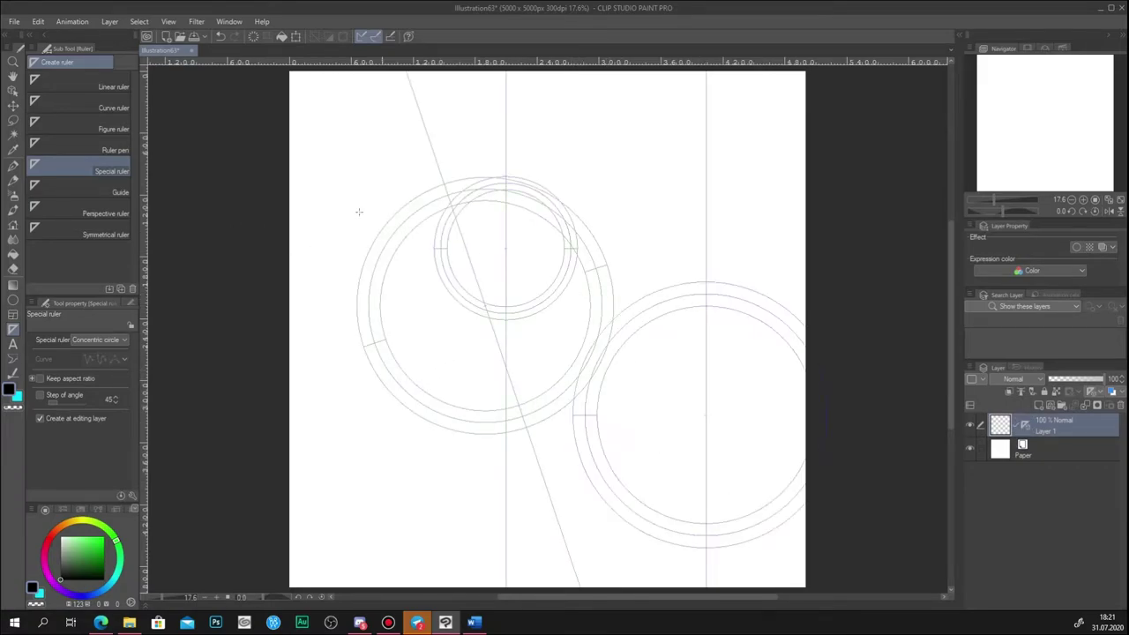
- Ink G-pen circles of different sizes guided by the concentric circle rulers
{"action": "left_click", "coordinate": [14, 166]}
{"action": "left_click_drag", "start_coordinate": [638, 397], "coordinate": [681, 464]}
{"action": "left_click_drag", "start_coordinate": [697, 305], "coordinate": [715, 305]}
{"action": "mouse_move", "coordinate": [636, 302]}
{"action": "left_mouse_down"}
{"action": "mouse_move", "coordinate": [599, 316]}
{"action": "mouse_move", "coordinate": [681, 279]}
{"action": "left_mouse_up"}
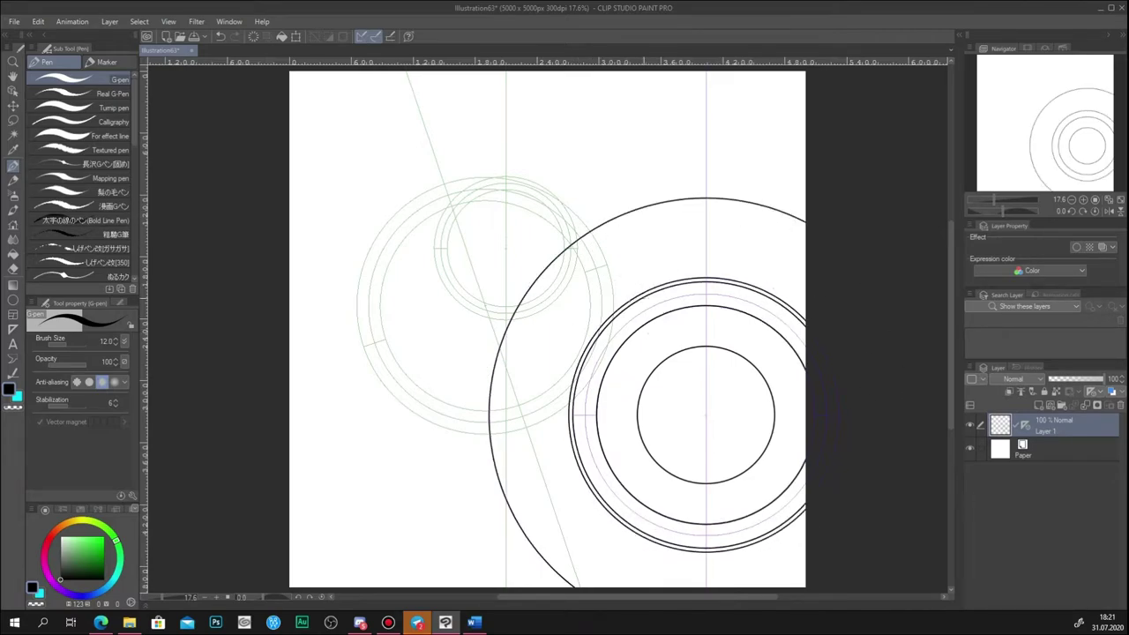
{"action": "left_click_drag", "start_coordinate": [569, 246], "coordinate": [573, 243]}
{"action": "left_click_drag", "start_coordinate": [497, 220], "coordinate": [428, 347]}
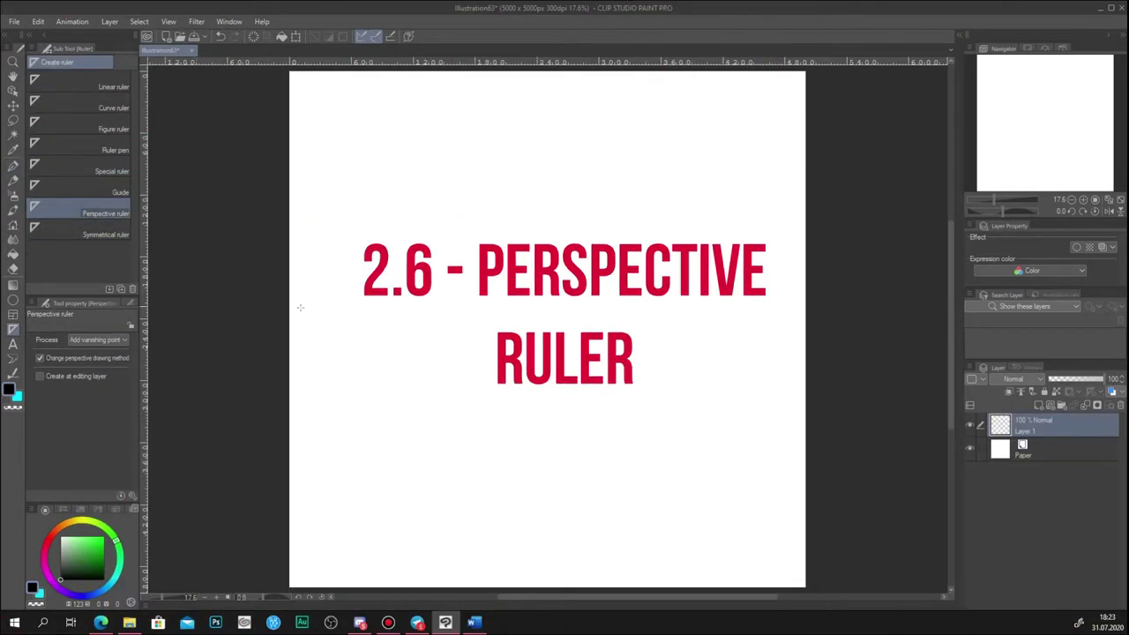
- Create a three-point perspective ruler by adding vanishing points with pairs of lines converging left, right and downward
{"action": "left_click_drag", "start_coordinate": [398, 313], "coordinate": [549, 312]}
{"action": "left_click_drag", "start_coordinate": [618, 247], "coordinate": [769, 293]}
{"action": "left_click_drag", "start_coordinate": [328, 306], "coordinate": [385, 296]}
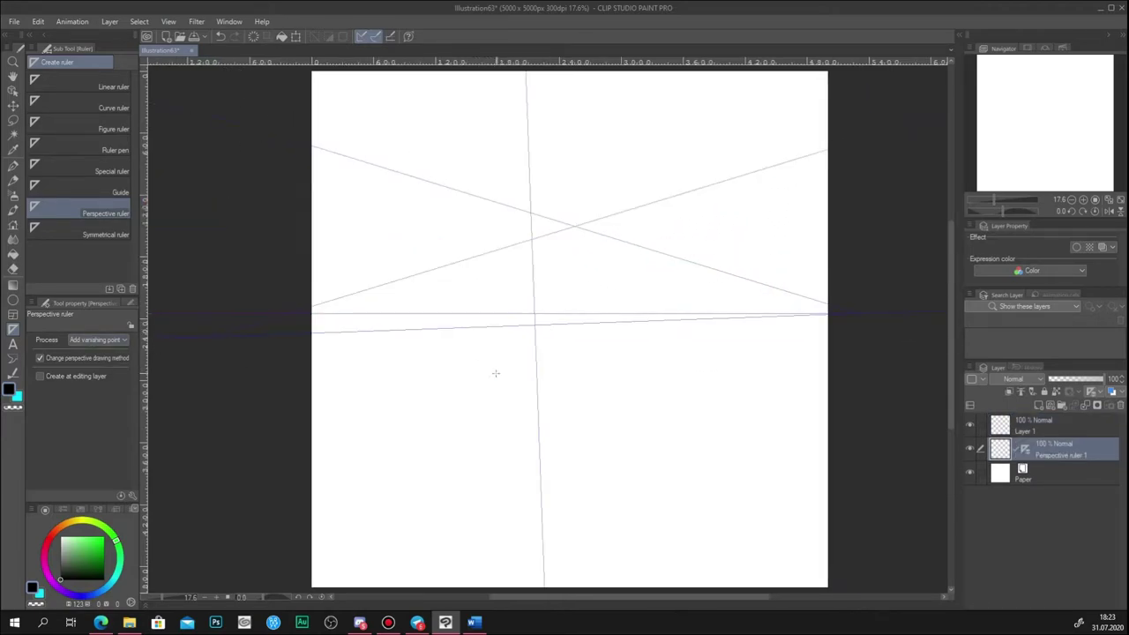
{"action": "left_click_drag", "start_coordinate": [495, 373], "coordinate": [599, 357]}
{"action": "left_click_drag", "start_coordinate": [788, 384], "coordinate": [471, 358]}
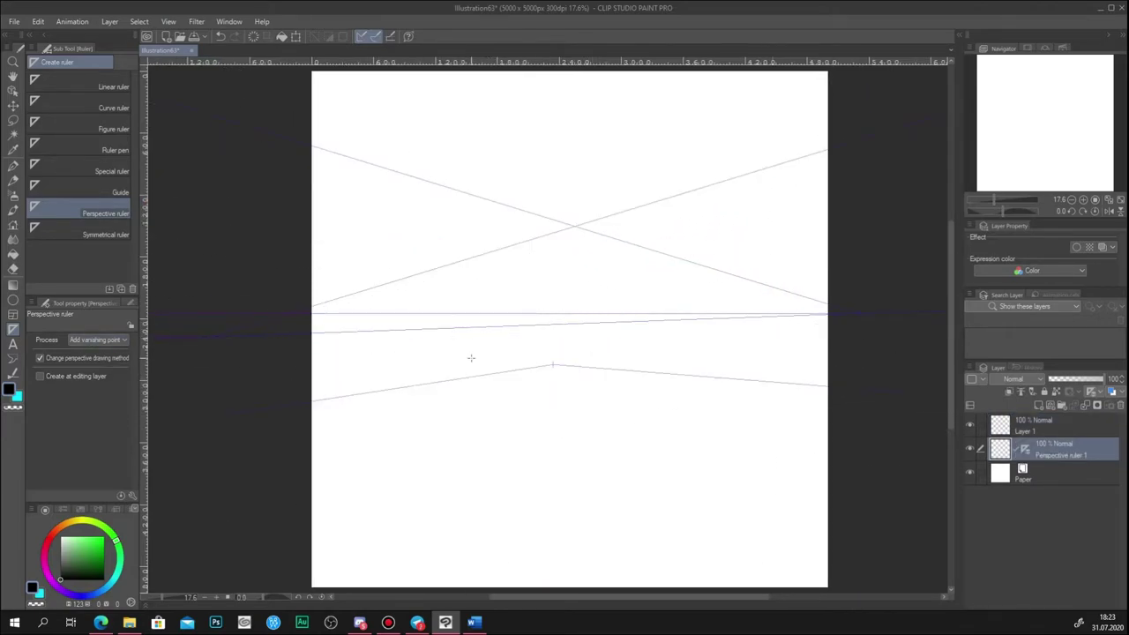
{"action": "left_click_drag", "start_coordinate": [378, 317], "coordinate": [357, 353]}
{"action": "left_click_drag", "start_coordinate": [748, 281], "coordinate": [739, 314]}
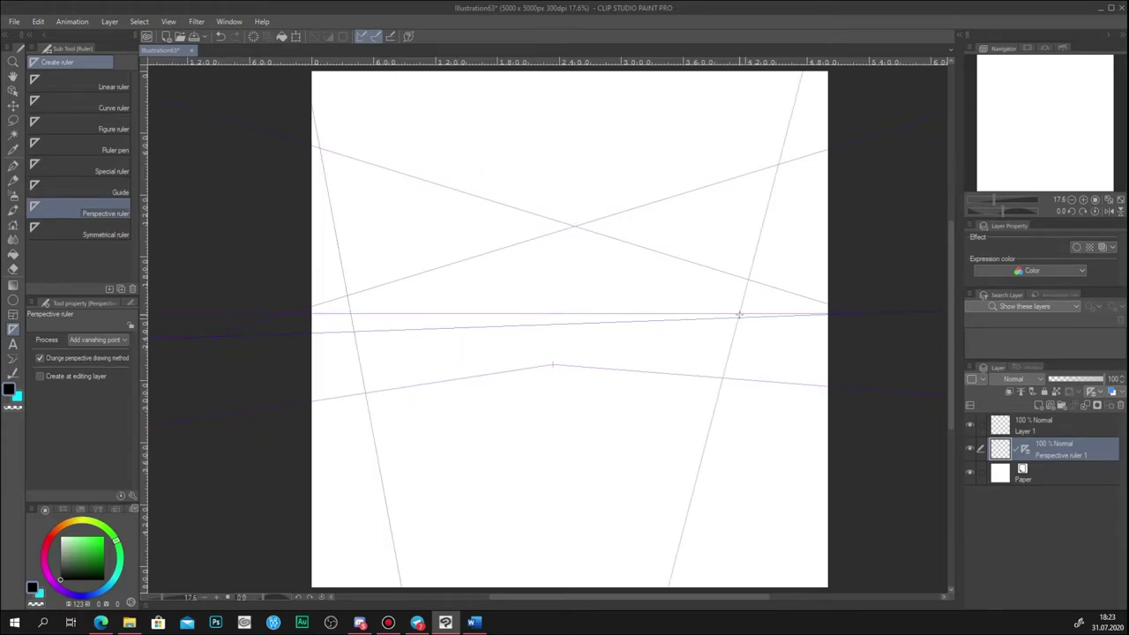
- Ink the room-like corner edges with the G-pen along all three perspective directions
{"action": "left_click", "coordinate": [14, 167]}
{"action": "mouse_move", "coordinate": [313, 398]}
{"action": "left_mouse_down"}
{"action": "mouse_move", "coordinate": [569, 359]}
{"action": "mouse_move", "coordinate": [828, 412]}
{"action": "left_mouse_up"}
{"action": "left_click_drag", "start_coordinate": [354, 232], "coordinate": [413, 588]}
{"action": "left_click_drag", "start_coordinate": [763, 210], "coordinate": [668, 587]}
{"action": "left_click_drag", "start_coordinate": [335, 293], "coordinate": [695, 165]}
{"action": "left_click_drag", "start_coordinate": [543, 200], "coordinate": [828, 302]}
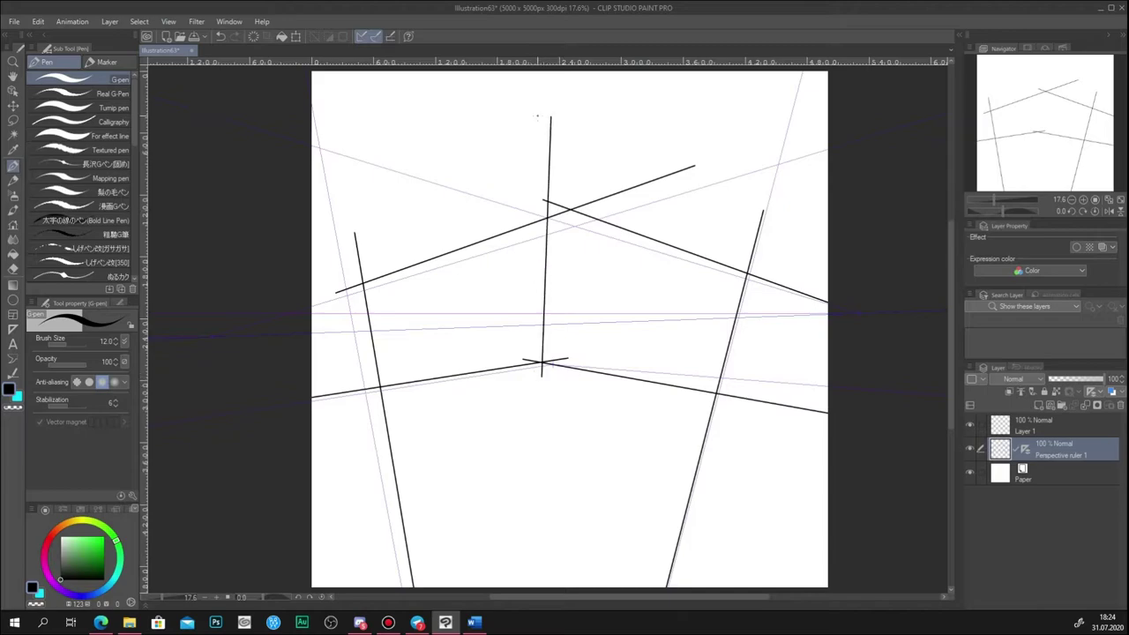
{"action": "left_click_drag", "start_coordinate": [547, 202], "coordinate": [311, 298]}
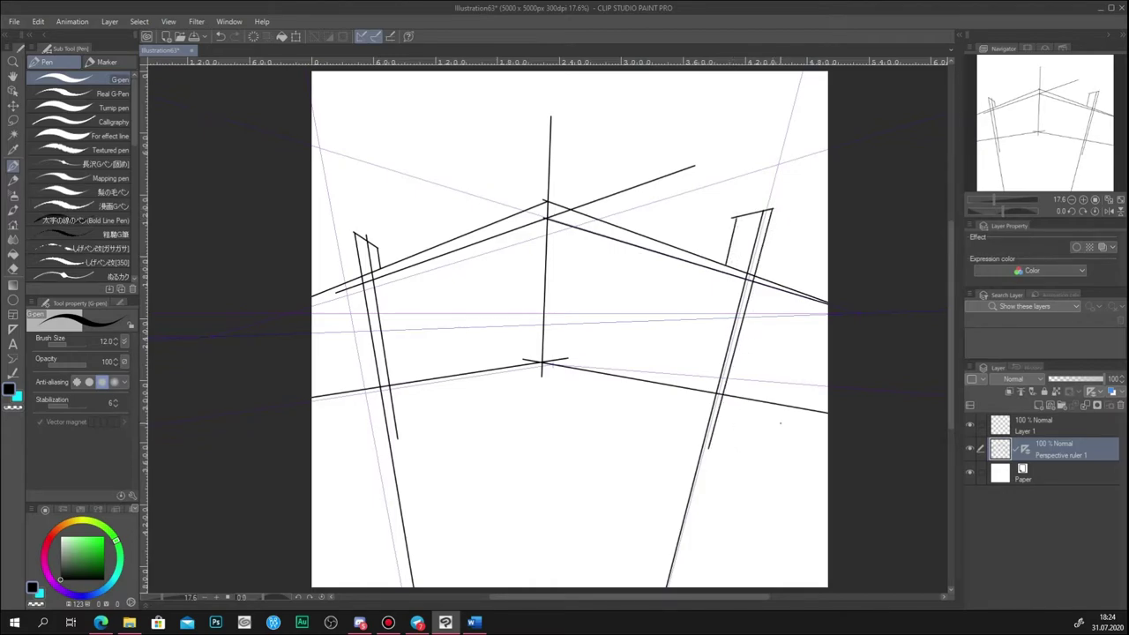
- Ink crossing floor lines, two lines towards the right vanishing point and two downward strokes along the perspective ruler
{"action": "left_click_drag", "start_coordinate": [359, 386], "coordinate": [800, 534]}
{"action": "key", "text": "ctrl+z"}
{"action": "left_click_drag", "start_coordinate": [728, 392], "coordinate": [508, 525]}
{"action": "left_click_drag", "start_coordinate": [438, 300], "coordinate": [828, 311]}
{"action": "left_click_drag", "start_coordinate": [574, 284], "coordinate": [828, 310]}
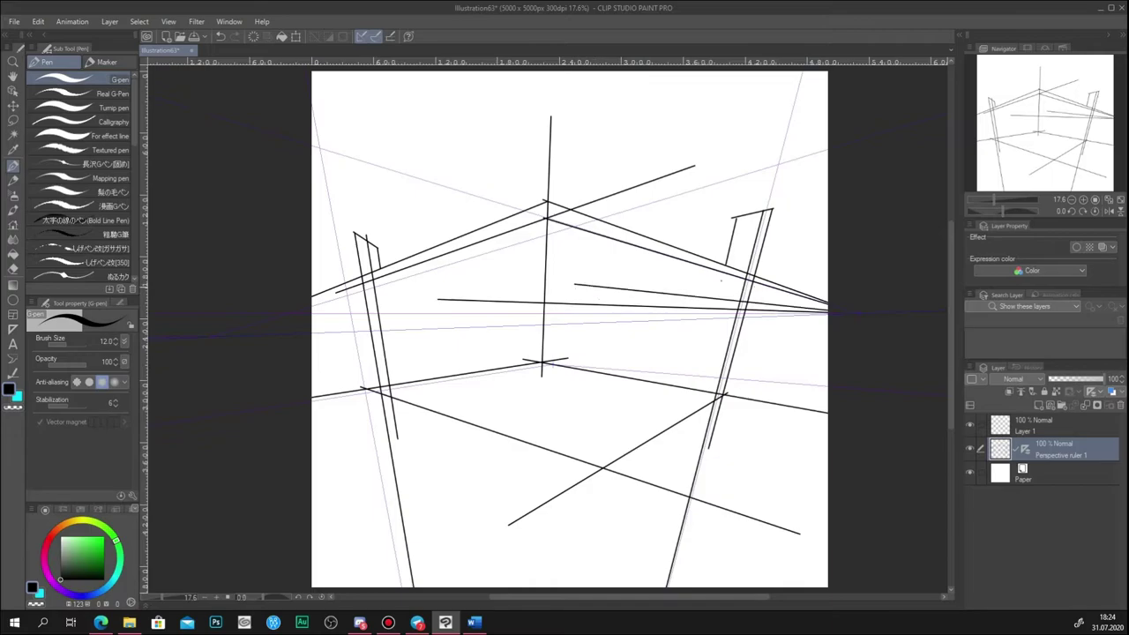
{"action": "left_click_drag", "start_coordinate": [792, 262], "coordinate": [726, 475]}
{"action": "left_click_drag", "start_coordinate": [787, 184], "coordinate": [706, 475]}
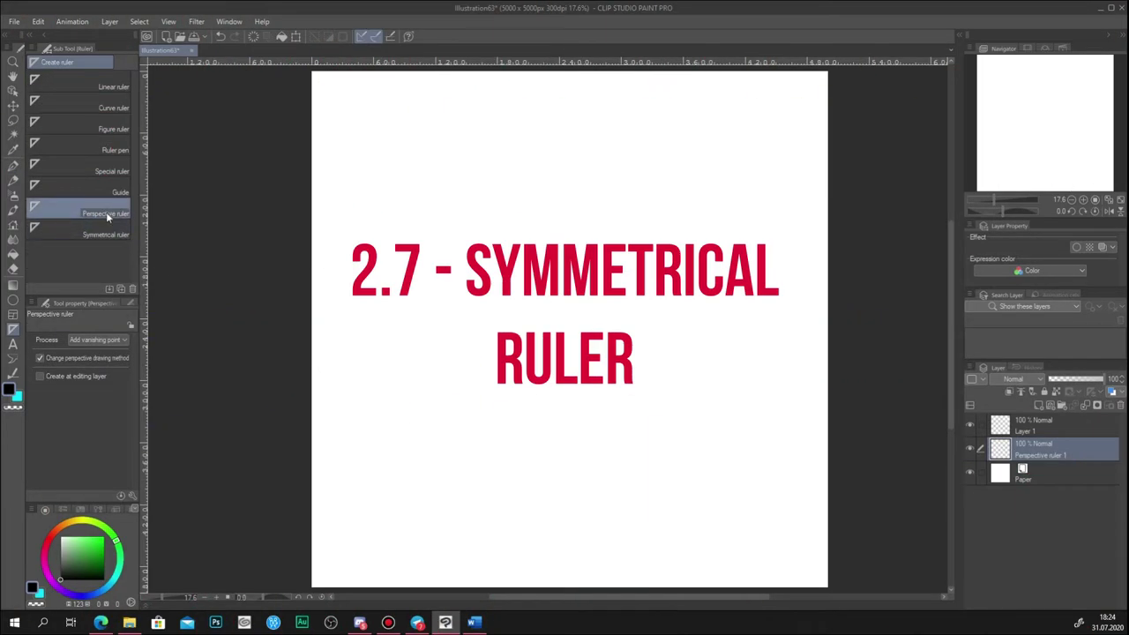
- Place a vertical Symmetrical ruler with the number of lines set to 2 through the canvas centre
{"action": "left_click", "coordinate": [99, 230]}
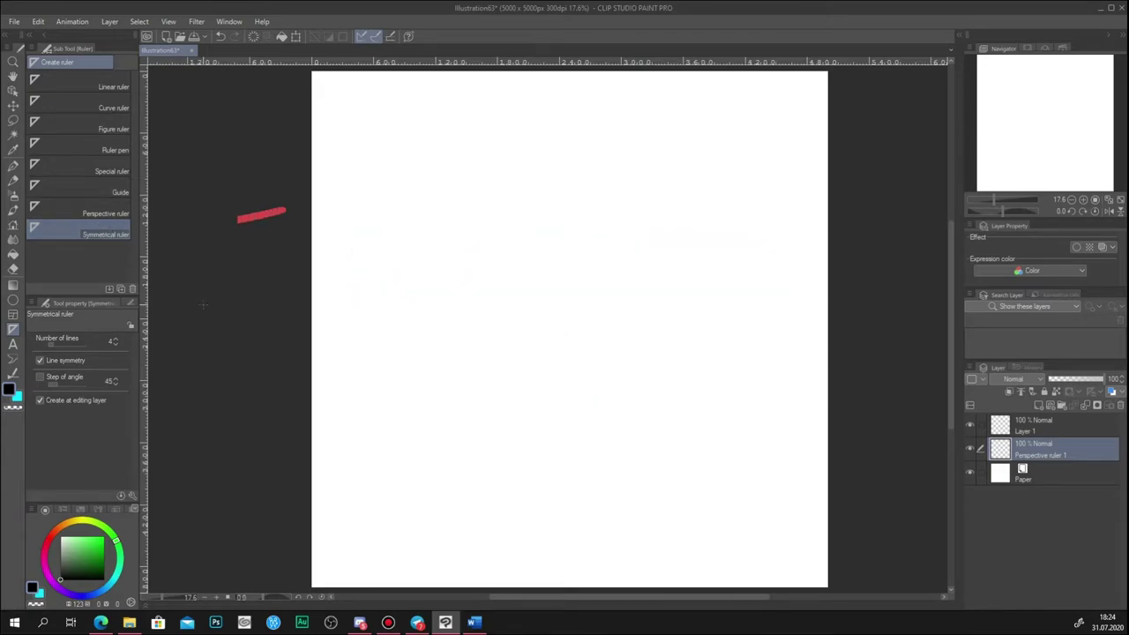
{"action": "left_click", "coordinate": [116, 344]}
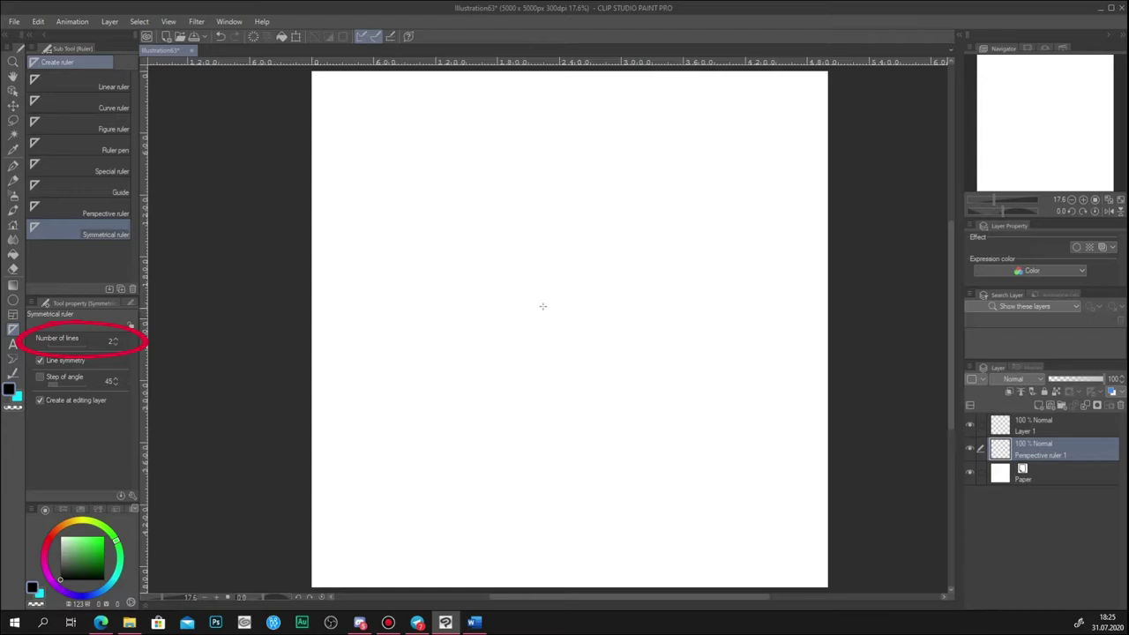
{"action": "left_click_drag", "start_coordinate": [557, 405], "coordinate": [551, 406]}
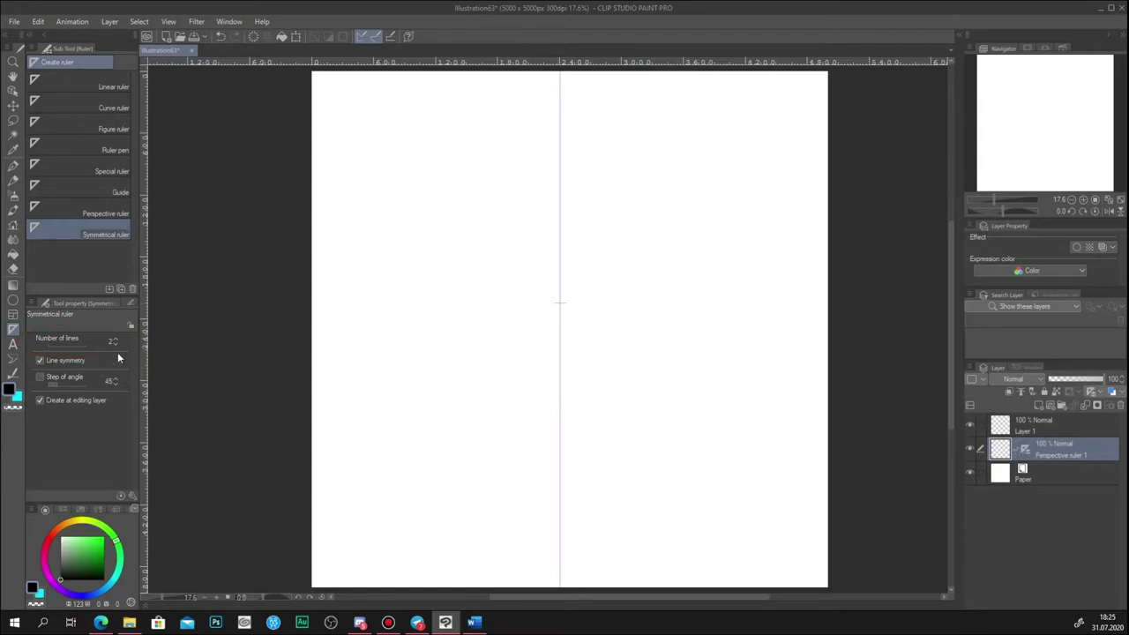
{"action": "left_click_drag", "start_coordinate": [547, 352], "coordinate": [549, 398]}
{"action": "left_click", "coordinate": [220, 35]}
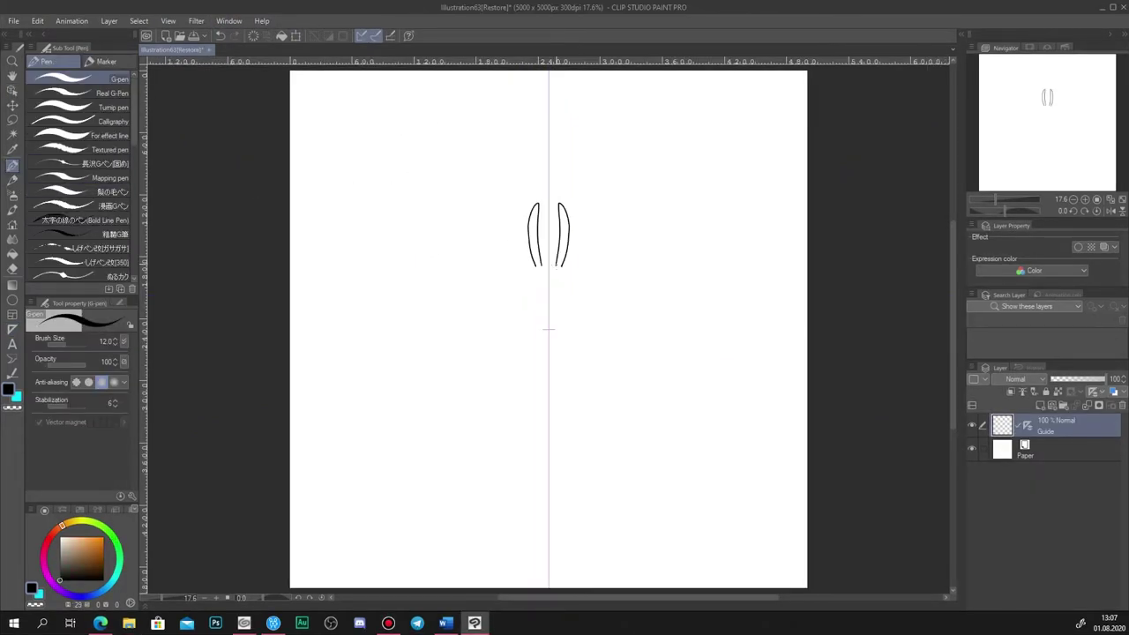
- Ink the butterfly's head and body outline below the antennae with the G-pen along the symmetry axis
{"action": "left_click_drag", "start_coordinate": [549, 264], "coordinate": [555, 266]}
{"action": "scroll", "coordinate": [556, 266], "scroll_direction": "up", "scroll_amount": 2}
{"action": "scroll", "coordinate": [542, 363], "scroll_direction": "down", "scroll_amount": 3}
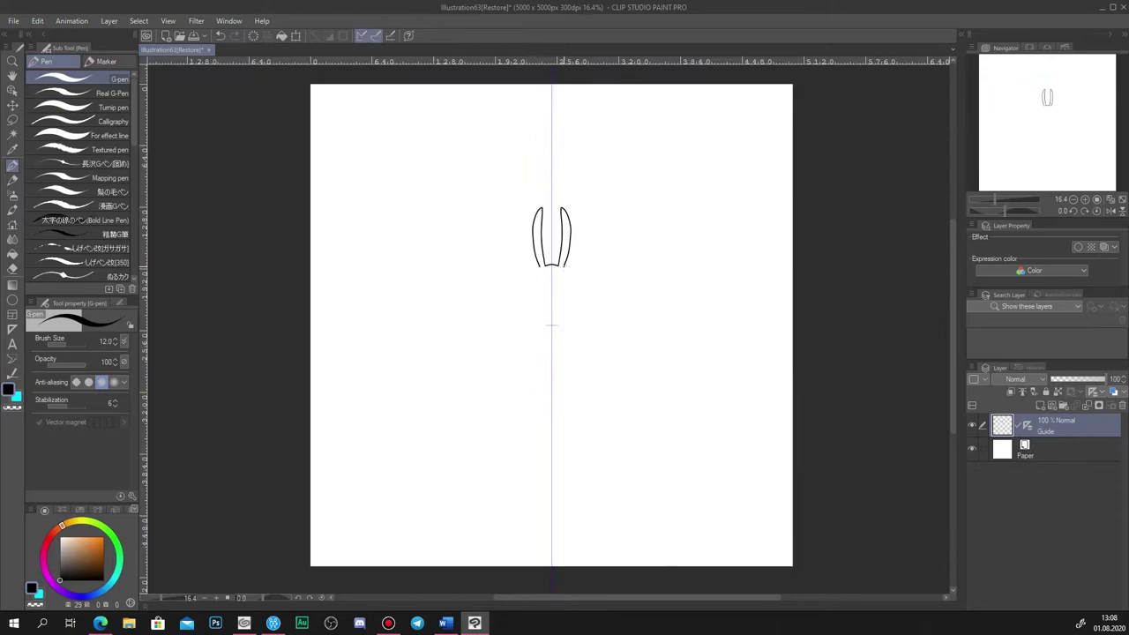
{"action": "left_click_drag", "start_coordinate": [565, 313], "coordinate": [552, 537]}
{"action": "key", "text": "ctrl+z"}
{"action": "left_click_drag", "start_coordinate": [565, 266], "coordinate": [552, 439]}
{"action": "mouse_move", "coordinate": [561, 316]}
{"action": "left_mouse_down"}
{"action": "mouse_move", "coordinate": [564, 421]}
{"action": "mouse_move", "coordinate": [716, 418]}
{"action": "mouse_move", "coordinate": [564, 420]}
{"action": "left_mouse_up"}
{"action": "key", "text": "ctrl+z"}
{"action": "key", "text": "ctrl+z"}
- Erase the overshooting line ends in the notches between the butterfly's upper and lower wings
{"action": "scroll", "coordinate": [564, 439], "scroll_direction": "up", "scroll_amount": 3}
{"action": "key", "text": "e"}
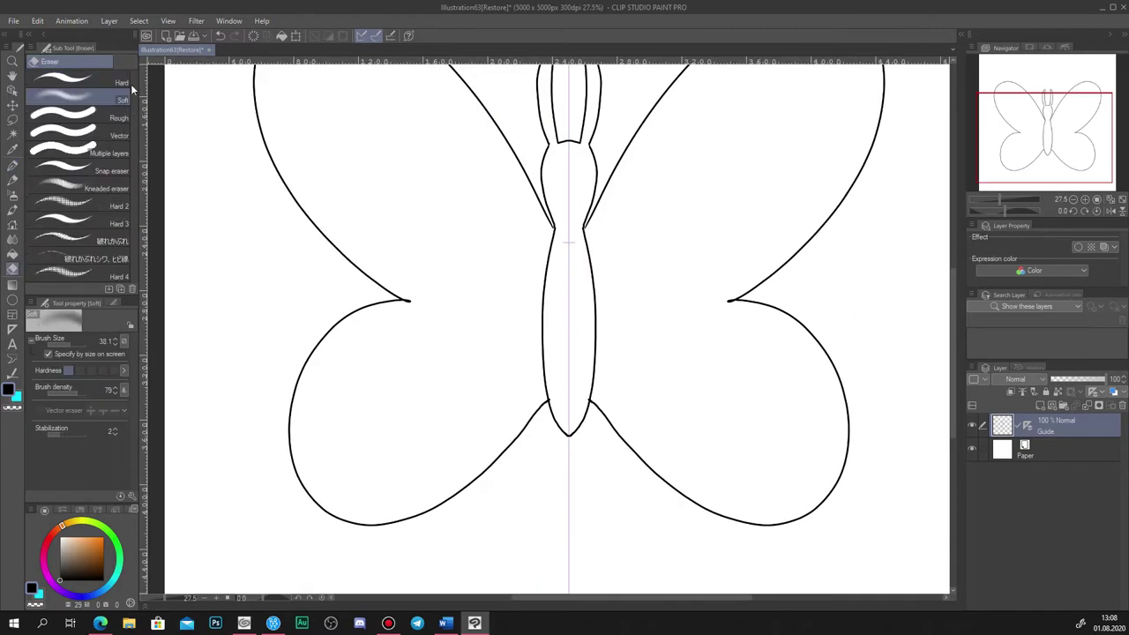
{"action": "key", "text": "p"}
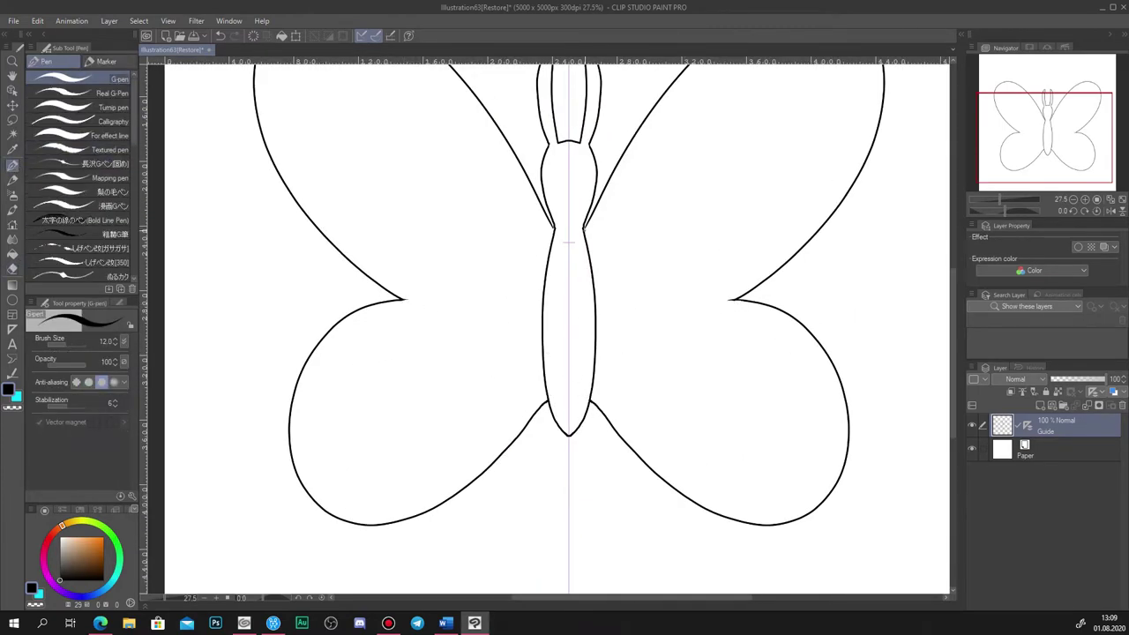
{"action": "left_click", "coordinate": [1121, 199]}
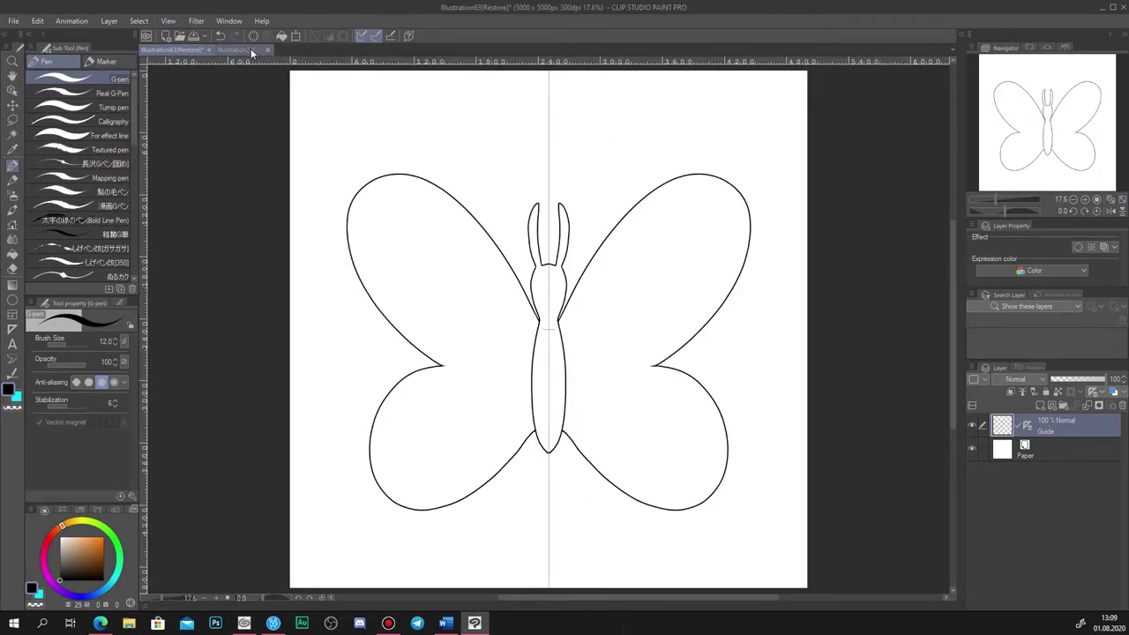
- Paste the butterfly into the Illustration2(1).png document, shrink it and place it over the waterfall
{"action": "left_click", "coordinate": [251, 50]}
{"action": "key", "text": "ctrl+v"}
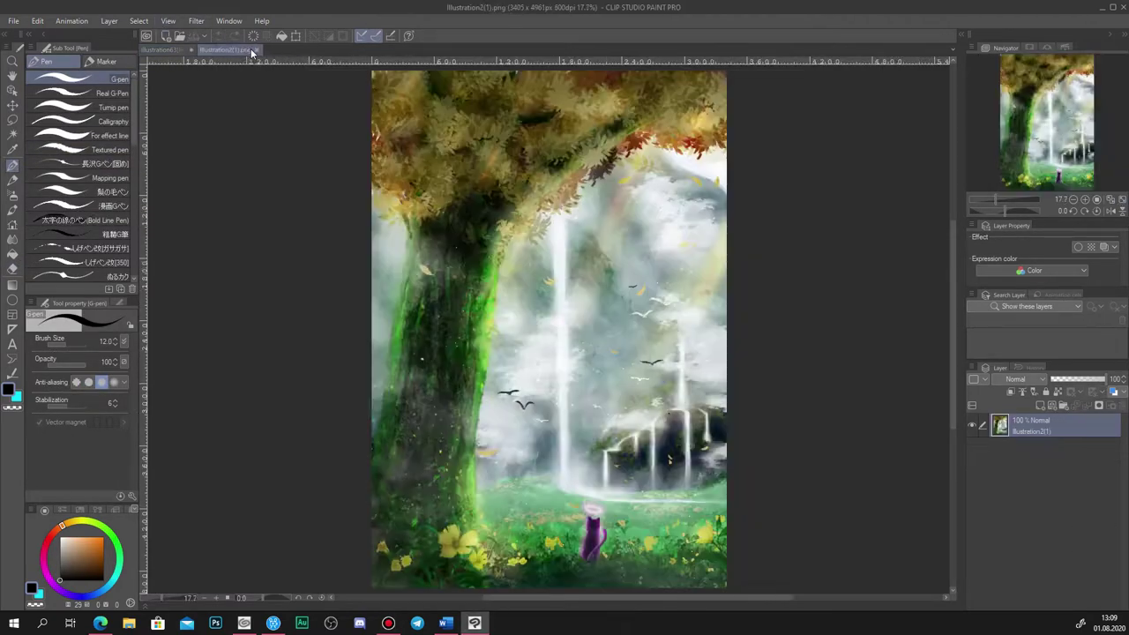
{"action": "key", "text": "ctrl+t"}
{"action": "left_click_drag", "start_coordinate": [838, 514], "coordinate": [458, 200]}
{"action": "left_click_drag", "start_coordinate": [443, 188], "coordinate": [568, 330]}
{"action": "key", "text": "Return"}
- Duplicate the butterfly layer until the illustration holds four copies
{"action": "scroll", "coordinate": [567, 331], "scroll_direction": "up", "scroll_amount": 6}
{"action": "right_click", "coordinate": [1082, 430]}
{"action": "left_click_drag", "start_coordinate": [631, 172], "coordinate": [319, 97]}
{"action": "left_click", "coordinate": [366, 119]}
{"action": "scroll", "coordinate": [555, 226], "scroll_direction": "down", "scroll_amount": 6}
{"action": "right_click", "coordinate": [1076, 431]}
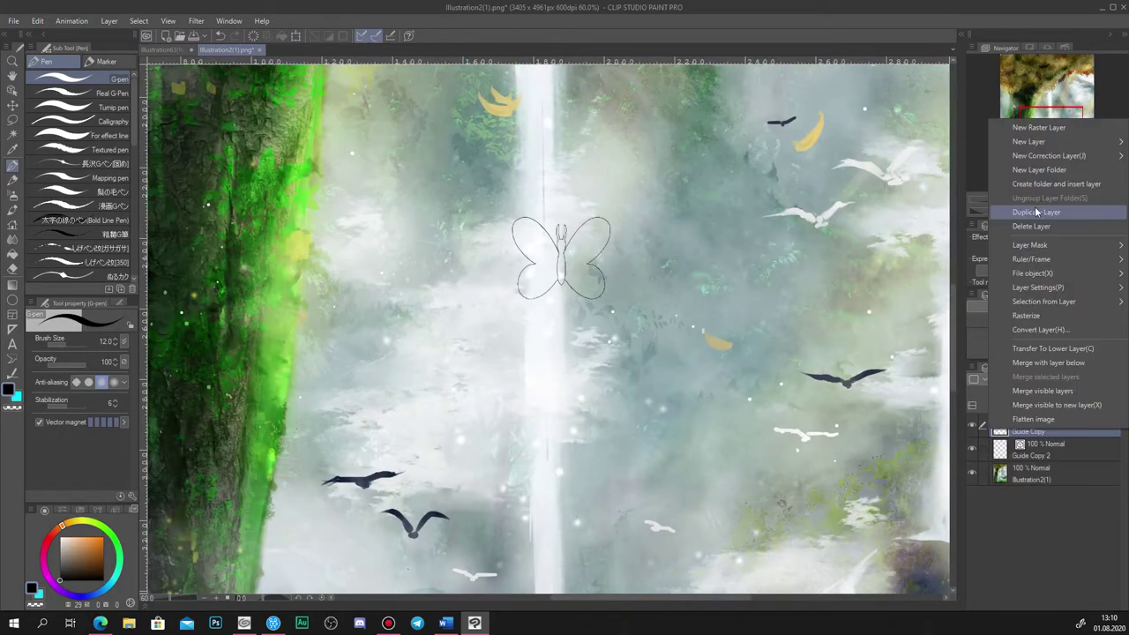
{"action": "left_click", "coordinate": [220, 36]}
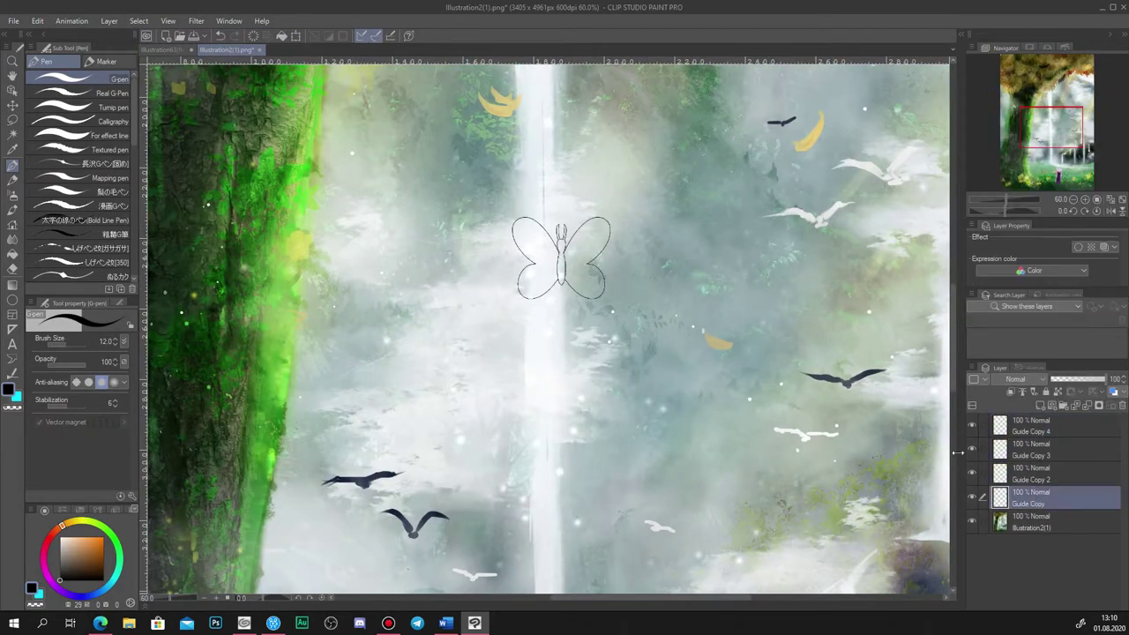
- Distort the Guide Copy butterfly to a smaller shape tilted about 17.5° and place it left of the waterfall
{"action": "left_click", "coordinate": [37, 20]}
{"action": "mouse_move", "coordinate": [149, 289]}
{"action": "left_click", "coordinate": [245, 356]}
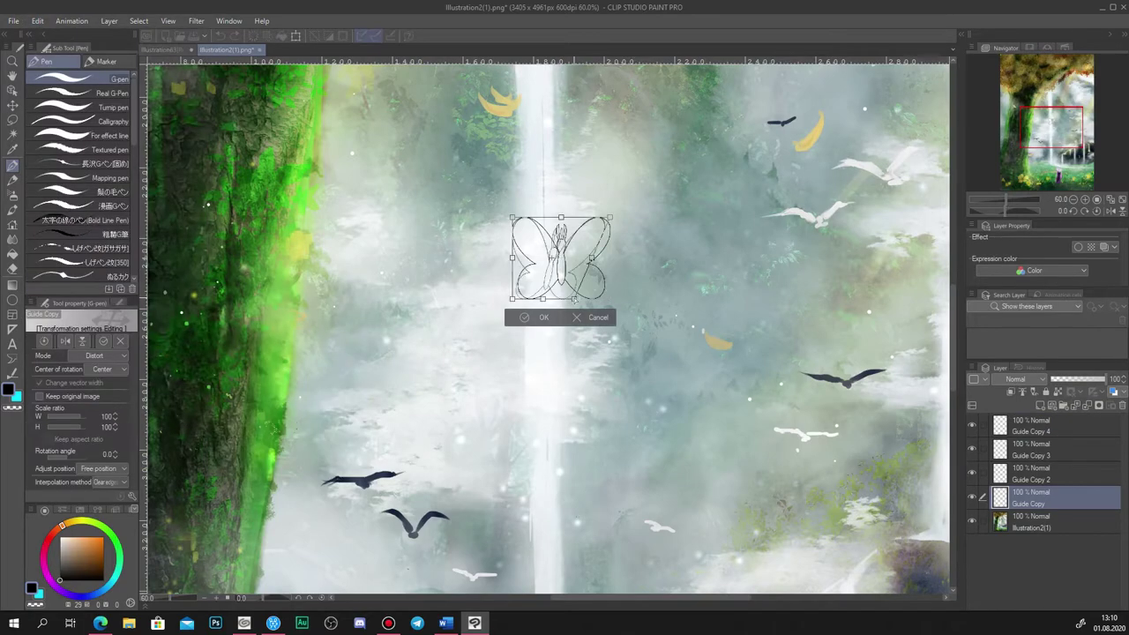
{"action": "left_click_drag", "start_coordinate": [561, 259], "coordinate": [700, 291]}
{"action": "left_click_drag", "start_coordinate": [749, 333], "coordinate": [713, 332]}
{"action": "left_click_drag", "start_coordinate": [746, 249], "coordinate": [428, 182]}
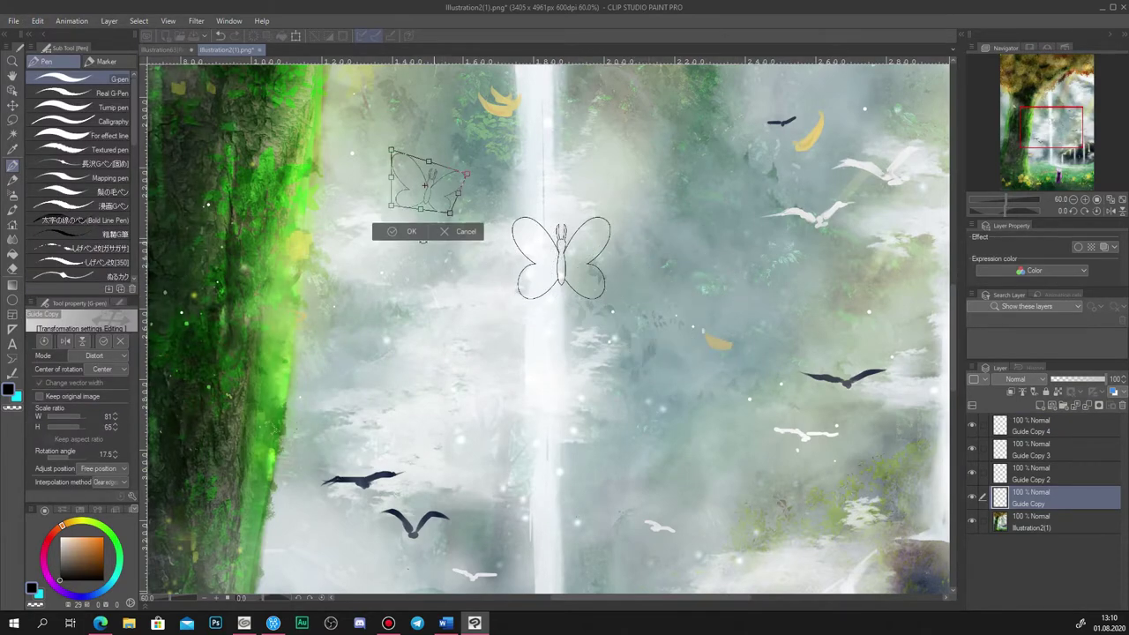
{"action": "left_click", "coordinate": [410, 232]}
- Apply a perspective transformation to the Guide Copy 2 butterfly and place it below the first transformed one
{"action": "left_click", "coordinate": [1050, 473]}
{"action": "left_click", "coordinate": [37, 20]}
{"action": "mouse_move", "coordinate": [214, 291]}
{"action": "left_click", "coordinate": [244, 382]}
{"action": "left_click_drag", "start_coordinate": [512, 218], "coordinate": [646, 229]}
{"action": "left_click_drag", "start_coordinate": [695, 198], "coordinate": [443, 281]}
{"action": "left_click_drag", "start_coordinate": [465, 310], "coordinate": [412, 272]}
{"action": "left_click", "coordinate": [391, 314]}
- Lasso the right wing of the Guide Copy 3 butterfly and cut it onto a new layer
{"action": "left_click", "coordinate": [1050, 449]}
{"action": "left_click", "coordinate": [37, 20]}
{"action": "left_click", "coordinate": [12, 120]}
{"action": "scroll", "coordinate": [582, 238], "scroll_direction": "up", "scroll_amount": 4}
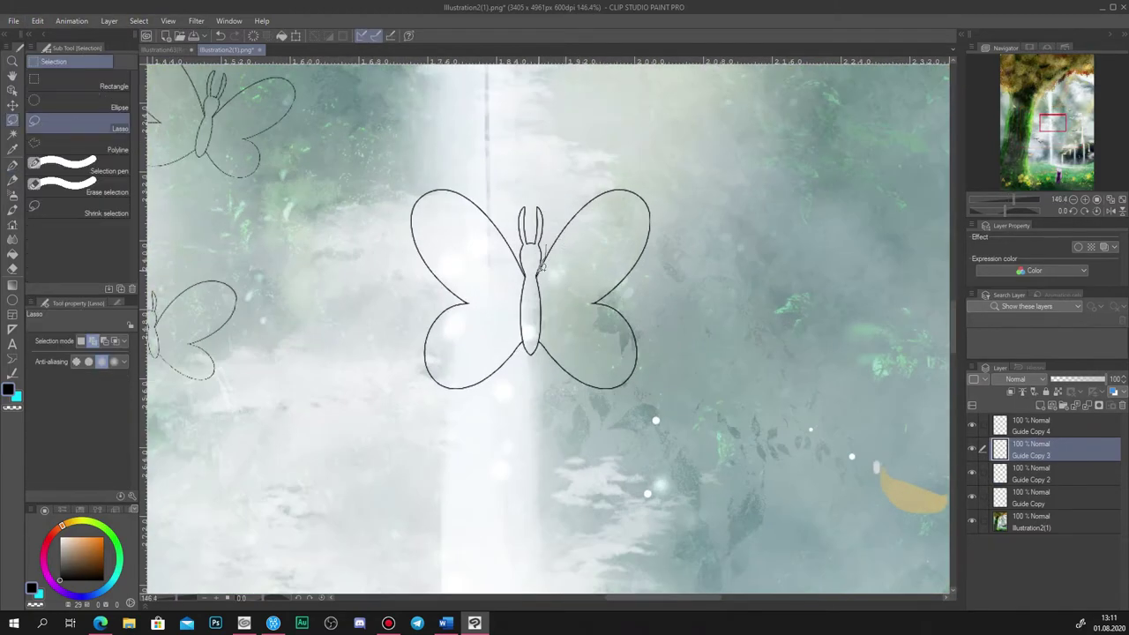
{"action": "left_click_drag", "start_coordinate": [542, 269], "coordinate": [585, 180]}
{"action": "left_click", "coordinate": [643, 463]}
- Flip the separated wing horizontally and hide the Guide Copy 4 layer
{"action": "left_click", "coordinate": [37, 21]}
{"action": "mouse_move", "coordinate": [75, 284]}
{"action": "left_click", "coordinate": [273, 397]}
{"action": "left_click", "coordinate": [598, 463]}
{"action": "left_click", "coordinate": [972, 425]}
{"action": "left_click", "coordinate": [525, 462]}
{"action": "left_click", "coordinate": [972, 473]}
{"action": "left_click", "coordinate": [972, 475]}
- Move the flipped wing over the butterfly's left wing and distort it into a narrower, downward-slanting shape
{"action": "key", "text": "ctrl+t"}
{"action": "left_click_drag", "start_coordinate": [741, 351], "coordinate": [732, 381]}
{"action": "left_click_drag", "start_coordinate": [661, 291], "coordinate": [454, 266]}
{"action": "left_click", "coordinate": [37, 21]}
{"action": "mouse_move", "coordinate": [132, 285]}
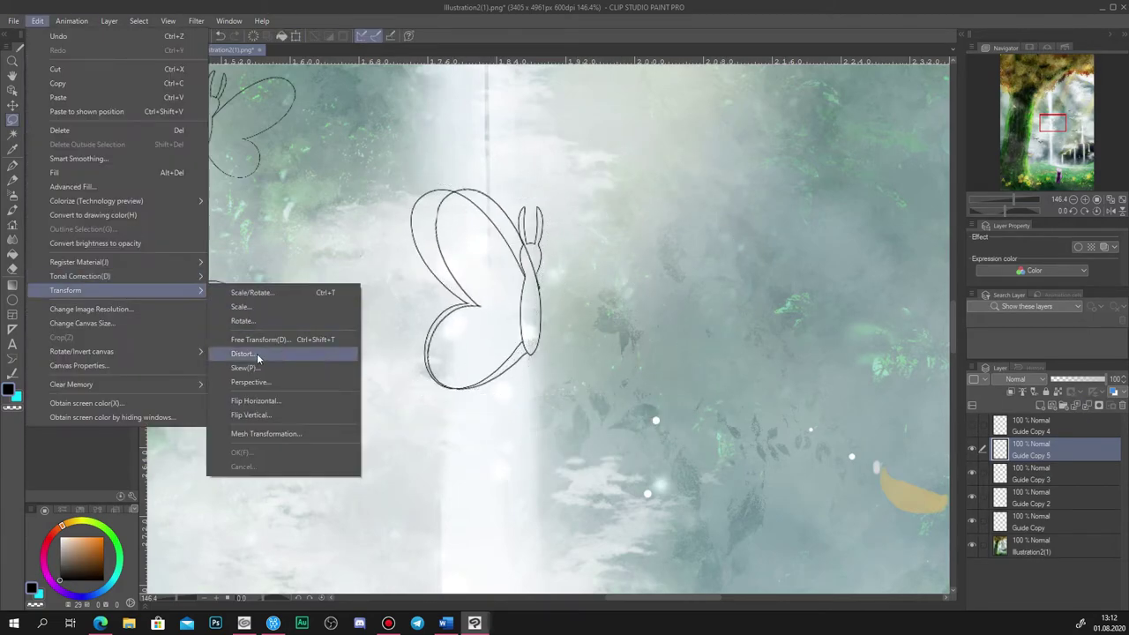
{"action": "left_click", "coordinate": [256, 355]}
{"action": "left_click_drag", "start_coordinate": [350, 390], "coordinate": [364, 447]}
{"action": "left_click", "coordinate": [423, 464]}
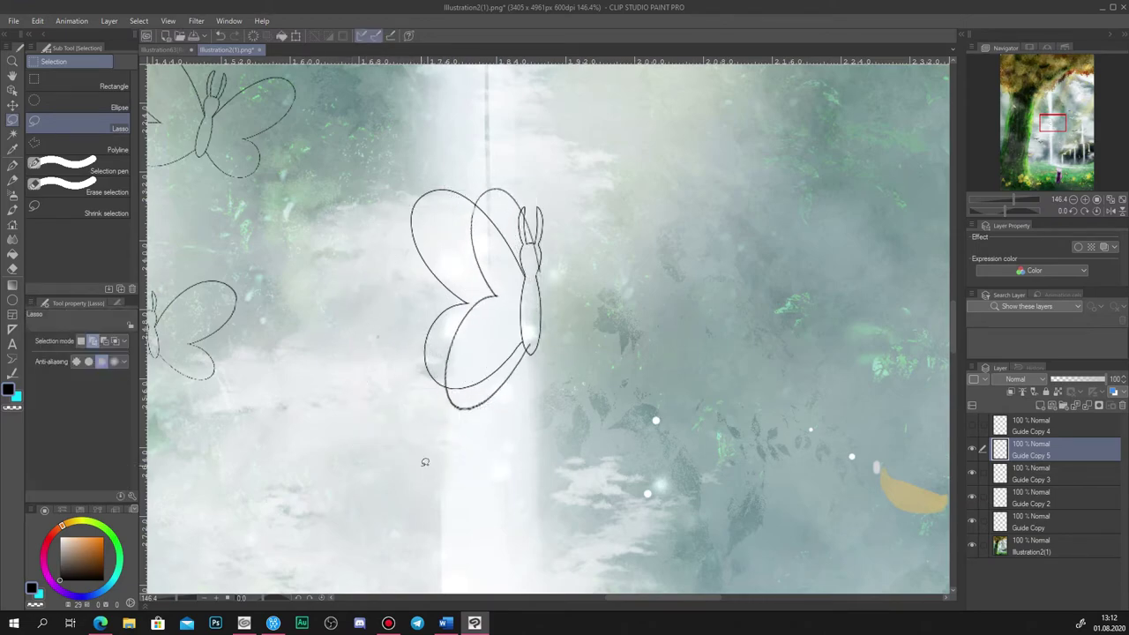
- Distort the Guide Copy 3 body and left wing so that the butterfly leans to the right
{"action": "left_click", "coordinate": [1032, 474]}
{"action": "left_click", "coordinate": [37, 20]}
{"action": "mouse_move", "coordinate": [132, 285]}
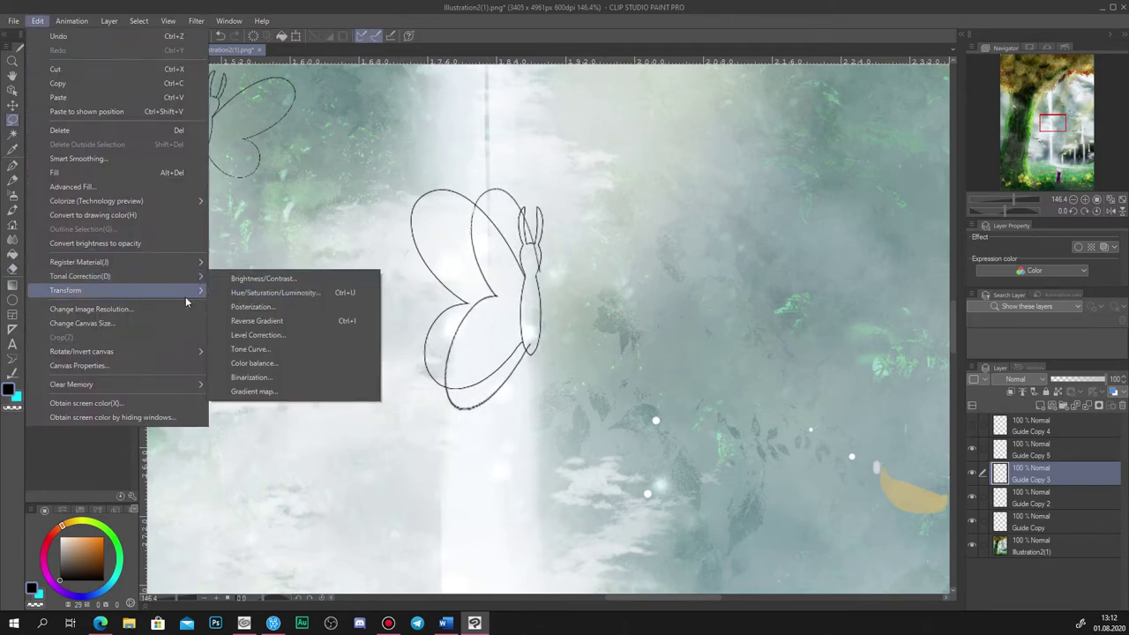
{"action": "left_click", "coordinate": [256, 355]}
{"action": "left_click_drag", "start_coordinate": [536, 370], "coordinate": [511, 399]}
{"action": "left_click_drag", "start_coordinate": [481, 327], "coordinate": [491, 300]}
{"action": "left_click", "coordinate": [466, 383]}
- Move the separated wing on Guide Copy 5 upward to meet the tilted body
{"action": "left_click", "coordinate": [1032, 450]}
{"action": "key", "text": "ctrl+t"}
{"action": "left_click_drag", "start_coordinate": [461, 409], "coordinate": [461, 373]}
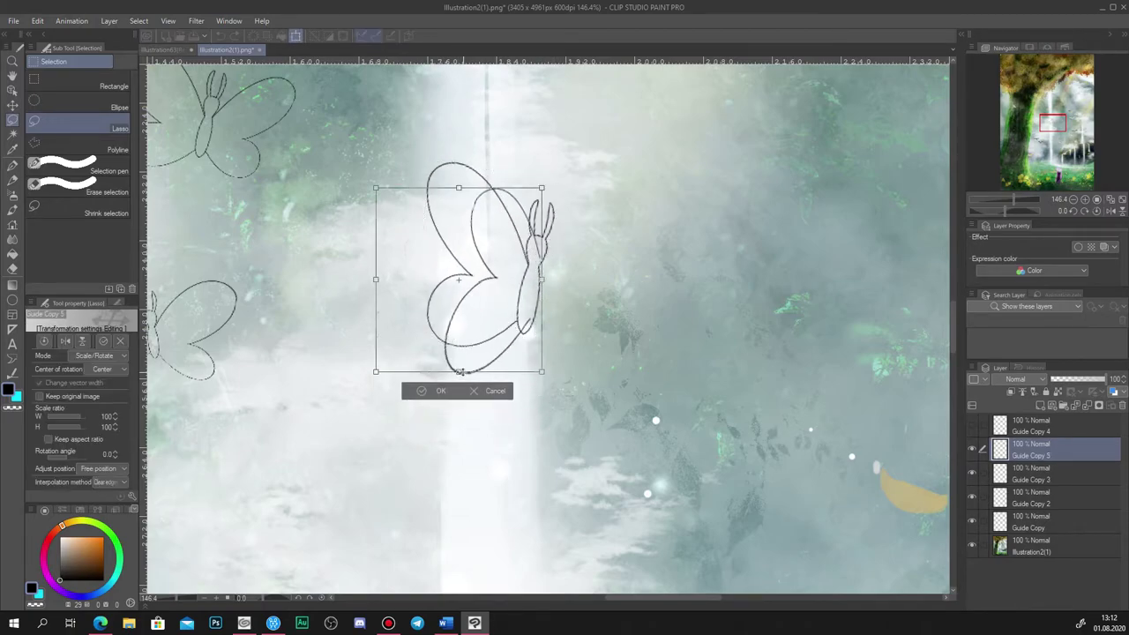
{"action": "left_click", "coordinate": [434, 393]}
- Erase the rear wing and body lines of Guide Copy 3 that lie behind the front wing
{"action": "scroll", "coordinate": [589, 351], "scroll_direction": "down", "scroll_amount": 5}
{"action": "scroll", "coordinate": [589, 351], "scroll_direction": "up", "scroll_amount": 4}
{"action": "key", "text": "ctrl+e"}
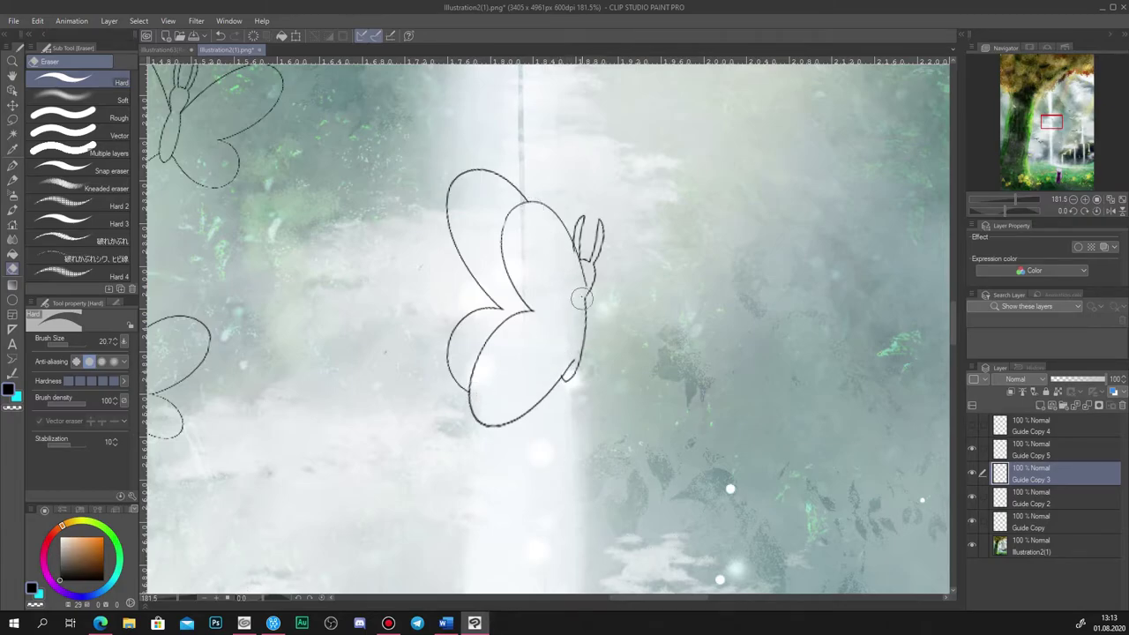
{"action": "key", "text": "p"}
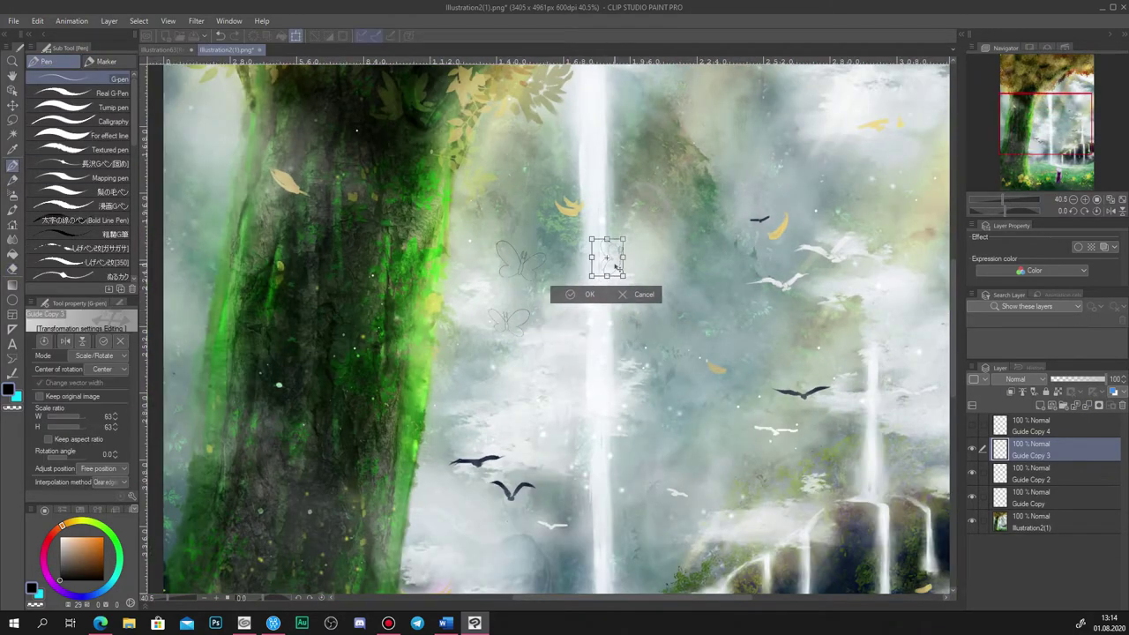
- Scale the side-view butterfly to 63% and move it to the right of the waterfall
{"action": "left_click_drag", "start_coordinate": [616, 266], "coordinate": [637, 333]}
{"action": "key", "text": "Return"}
- Distort the Guide Copy 4 butterfly by shifting its lower and upper corners inward
{"action": "scroll", "coordinate": [666, 282], "scroll_direction": "down", "scroll_amount": 3}
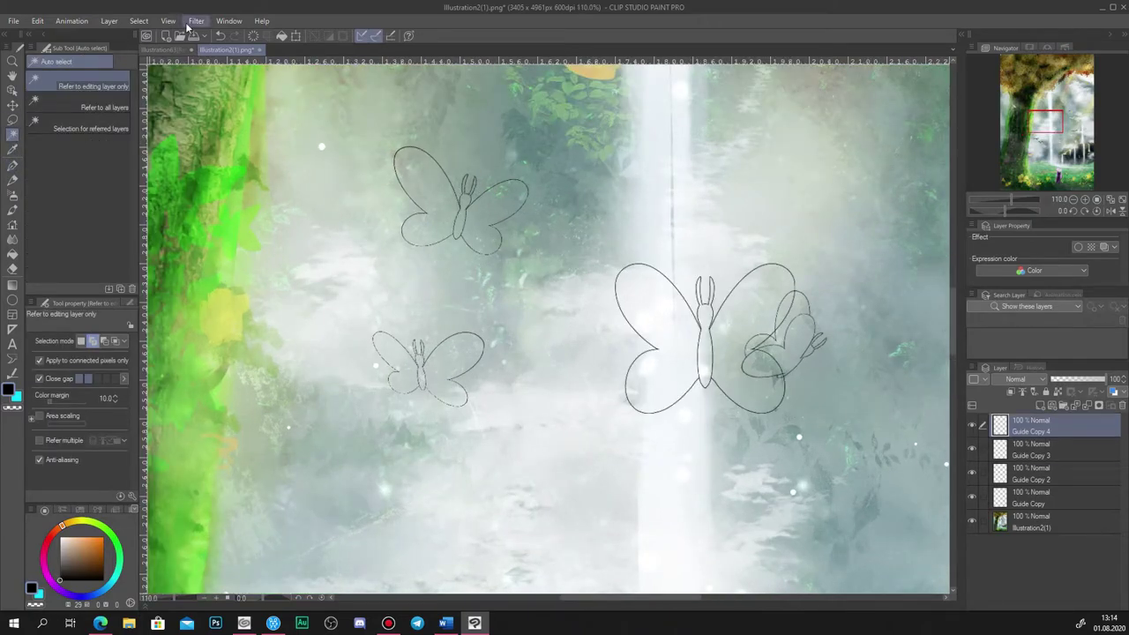
{"action": "left_click", "coordinate": [37, 21]}
{"action": "left_click", "coordinate": [285, 354]}
{"action": "left_click_drag", "start_coordinate": [705, 414], "coordinate": [649, 414]}
{"action": "left_click", "coordinate": [656, 433]}
{"action": "left_click", "coordinate": [37, 21]}
{"action": "left_click", "coordinate": [265, 354]}
{"action": "left_click_drag", "start_coordinate": [576, 414], "coordinate": [628, 414]}
{"action": "left_click_drag", "start_coordinate": [788, 414], "coordinate": [740, 414]}
{"action": "left_click_drag", "start_coordinate": [789, 264], "coordinate": [772, 291]}
{"action": "left_click_drag", "start_coordinate": [576, 264], "coordinate": [616, 300]}
{"action": "key", "text": "Return"}
- Shrink the distorted Guide Copy 4 butterfly and move it to just above the dark rocks right of the waterfall
{"action": "key", "text": "ctrl+t"}
{"action": "left_click_drag", "start_coordinate": [774, 413], "coordinate": [735, 386]}
{"action": "left_click_drag", "start_coordinate": [735, 300], "coordinate": [716, 300]}
{"action": "left_click", "coordinate": [37, 21]}
{"action": "key", "text": "Escape"}
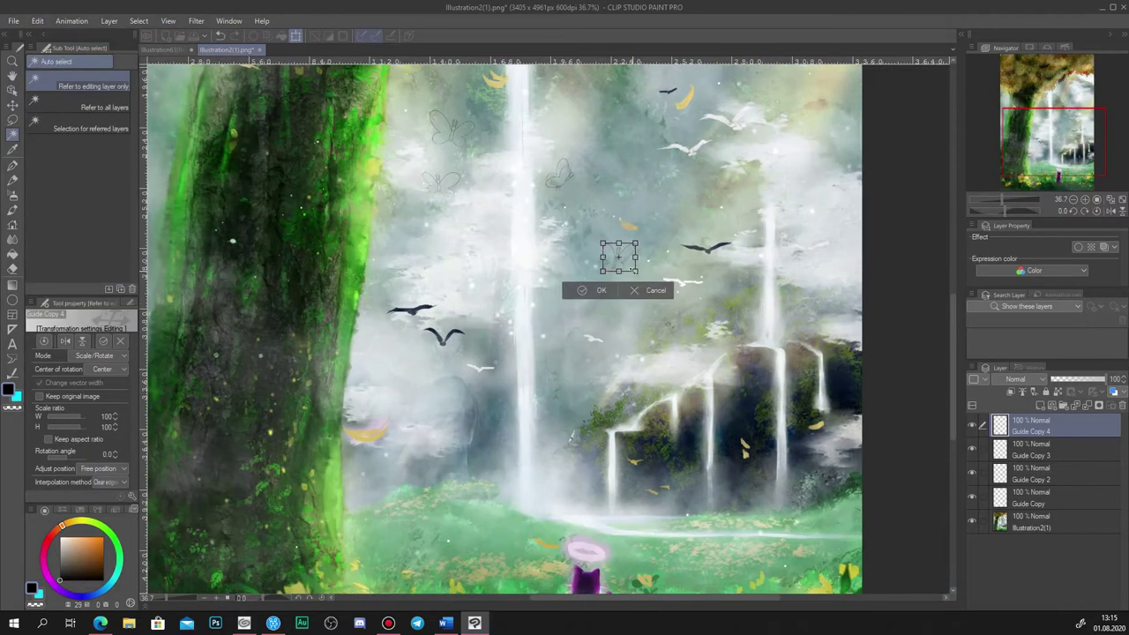
{"action": "left_click_drag", "start_coordinate": [617, 253], "coordinate": [584, 356]}
{"action": "key", "text": "Return"}
- Transform the Guide Copy 5 butterfly into a tilted pose beside the Guide Copy 4 butterfly above the dark rocks
{"action": "left_click", "coordinate": [37, 20]}
{"action": "mouse_move", "coordinate": [133, 290]}
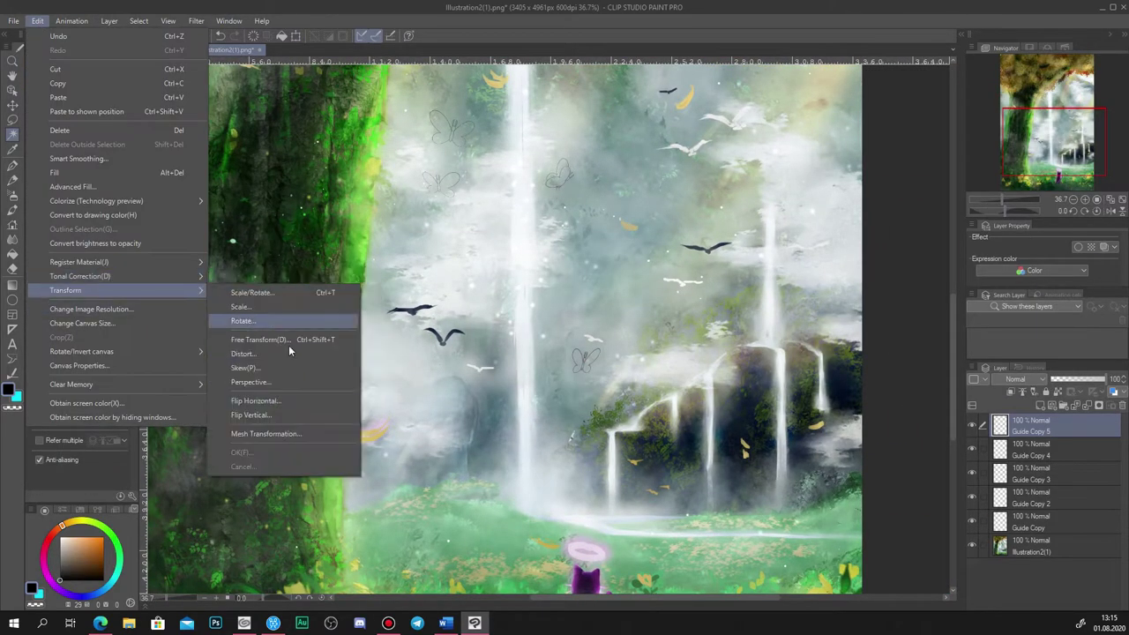
{"action": "left_click", "coordinate": [238, 306]}
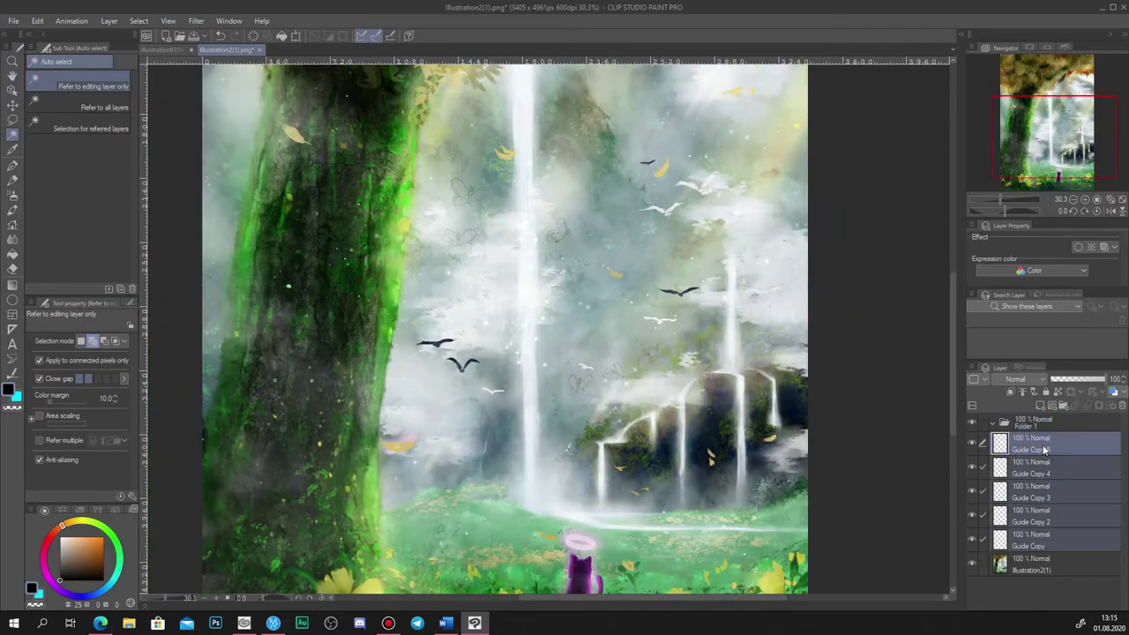
- Put the five butterfly layers into Folder 1 and add a new raster layer above it, clipped to the folder
{"action": "left_click_drag", "start_coordinate": [1043, 450], "coordinate": [1036, 426]}
{"action": "left_click", "coordinate": [1040, 404]}
{"action": "left_click_drag", "start_coordinate": [1041, 443], "coordinate": [1034, 417]}
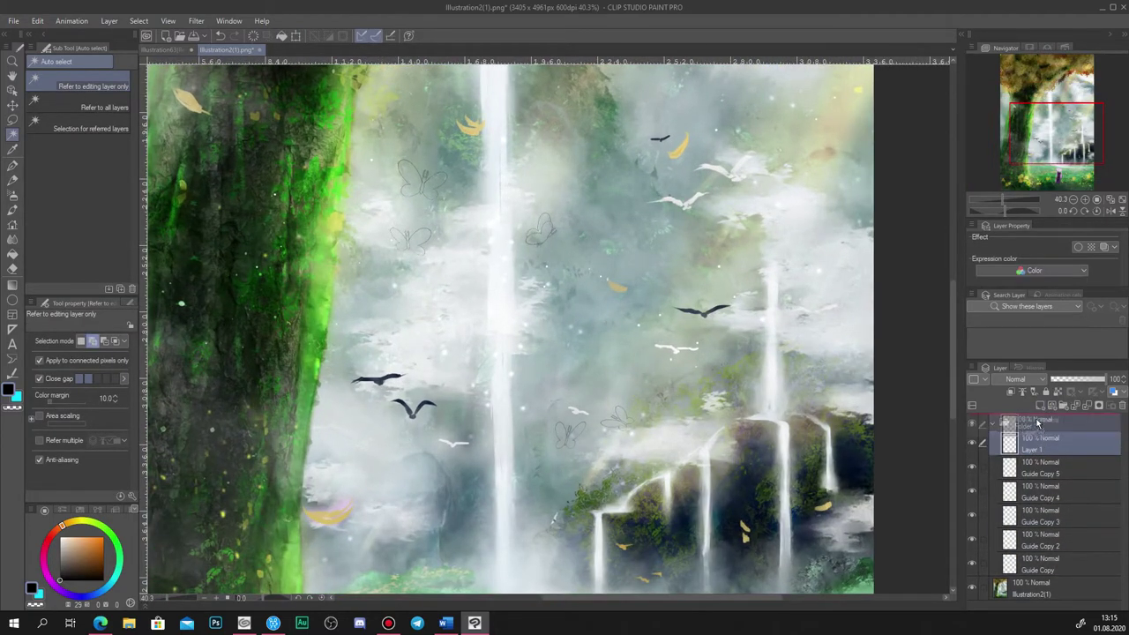
{"action": "left_click", "coordinate": [1010, 392]}
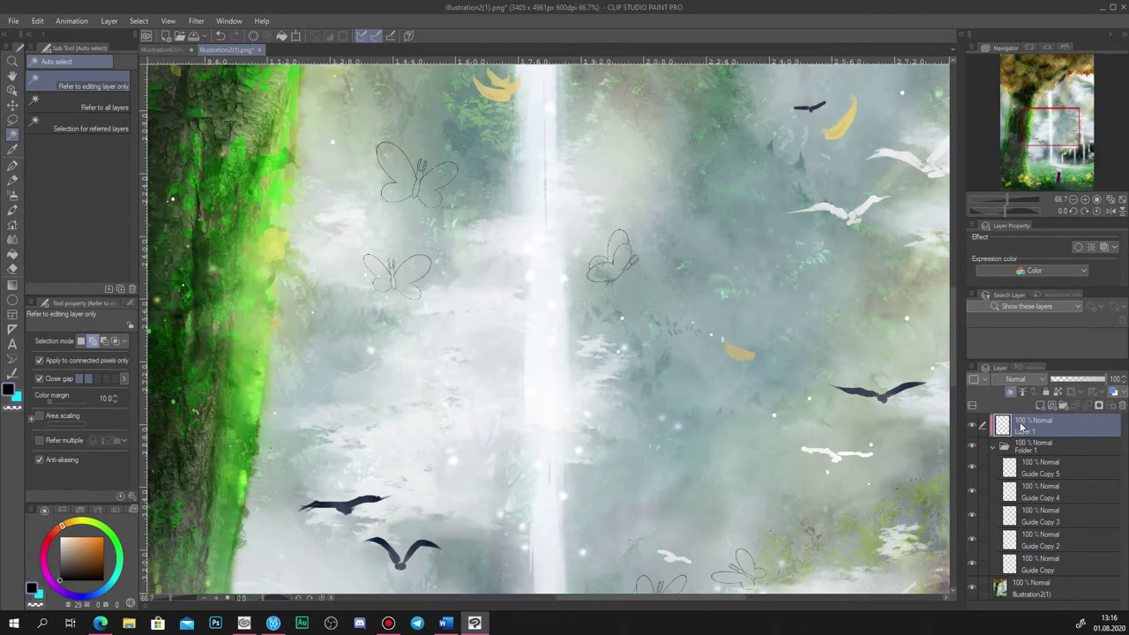
- Darken the butterfly outlines by duplicating the Guide Copy layers, and merge all of them into one layer in Folder 1
{"action": "left_click", "coordinate": [1041, 446]}
{"action": "left_click", "coordinate": [459, 216]}
{"action": "scroll", "coordinate": [423, 176], "scroll_direction": "down", "scroll_amount": 2}
{"action": "scroll", "coordinate": [306, 179], "scroll_direction": "up", "scroll_amount": 1}
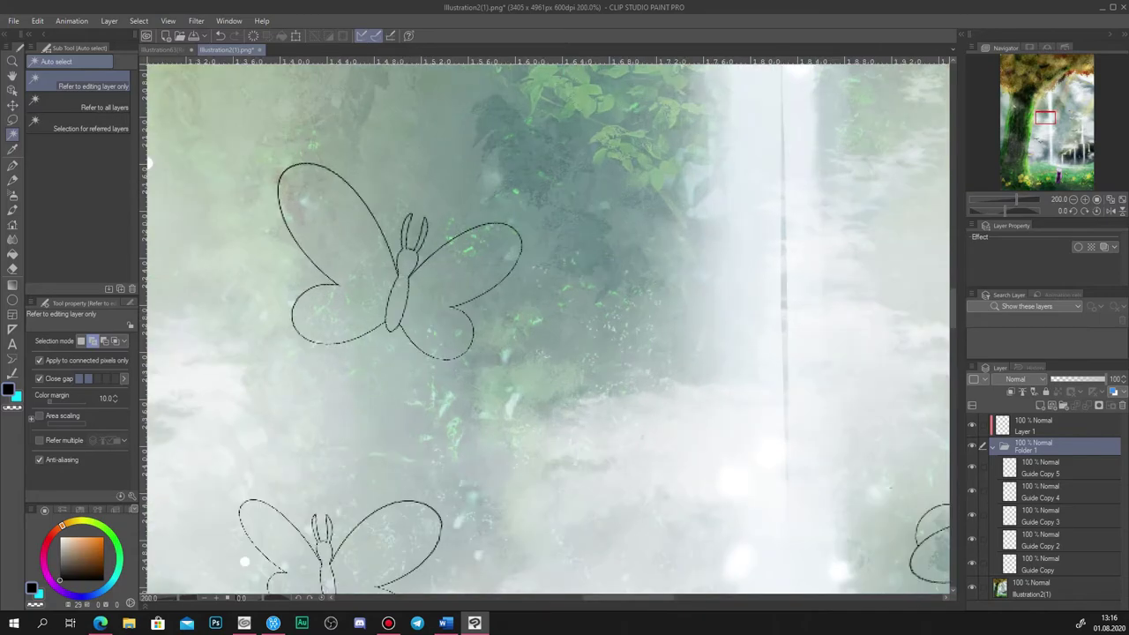
{"action": "right_click", "coordinate": [1041, 472]}
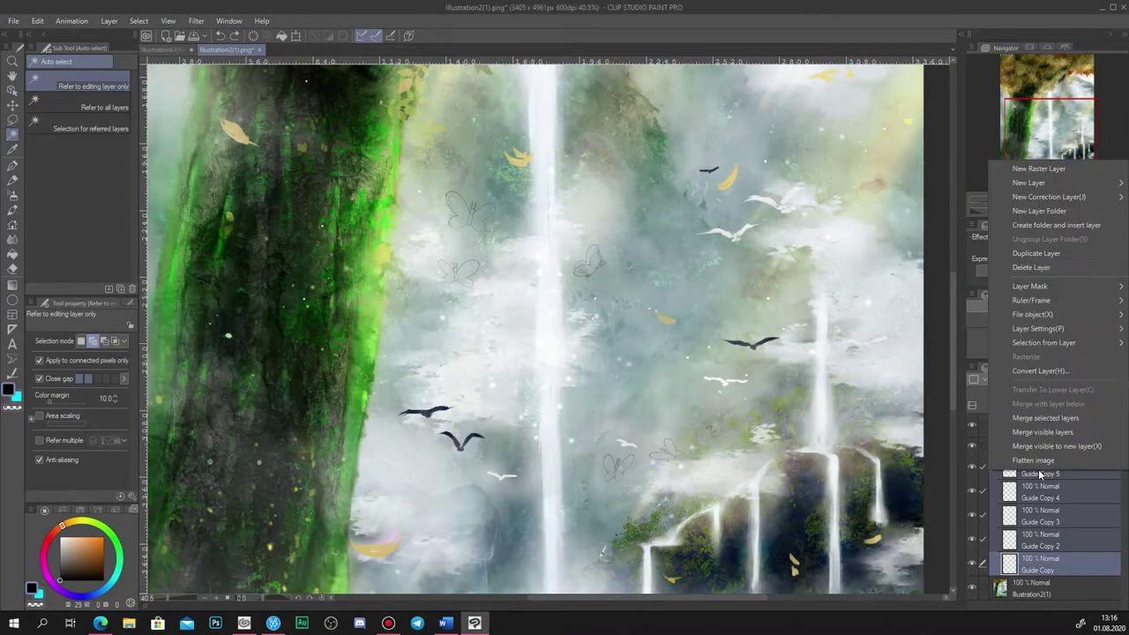
{"action": "left_click", "coordinate": [1037, 252]}
{"action": "scroll", "coordinate": [1039, 494], "scroll_direction": "down", "scroll_amount": 1}
{"action": "left_click", "coordinate": [1040, 572], "text": "shift"}
{"action": "right_click", "coordinate": [1041, 538]}
{"action": "left_click", "coordinate": [1045, 487]}
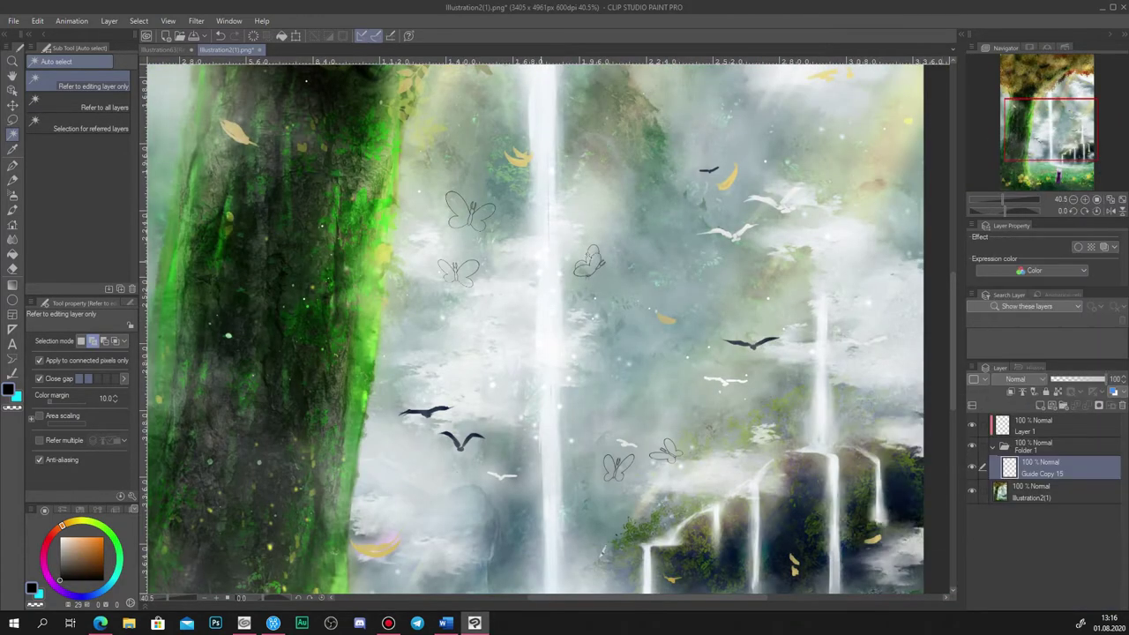
- Select the area outside the butterfly outlines and invert the selection to cover the butterflies
{"action": "left_click", "coordinate": [541, 264]}
{"action": "scroll", "coordinate": [440, 199], "scroll_direction": "up", "scroll_amount": 3}
{"action": "left_click", "coordinate": [528, 584]}
- Fill the selected butterflies on Layer 1 with a golden yellow sampled from a falling leaf
{"action": "left_click", "coordinate": [1046, 426]}
{"action": "left_click", "coordinate": [73, 520]}
{"action": "left_click", "coordinate": [78, 541]}
{"action": "left_click", "coordinate": [598, 121], "text": "alt"}
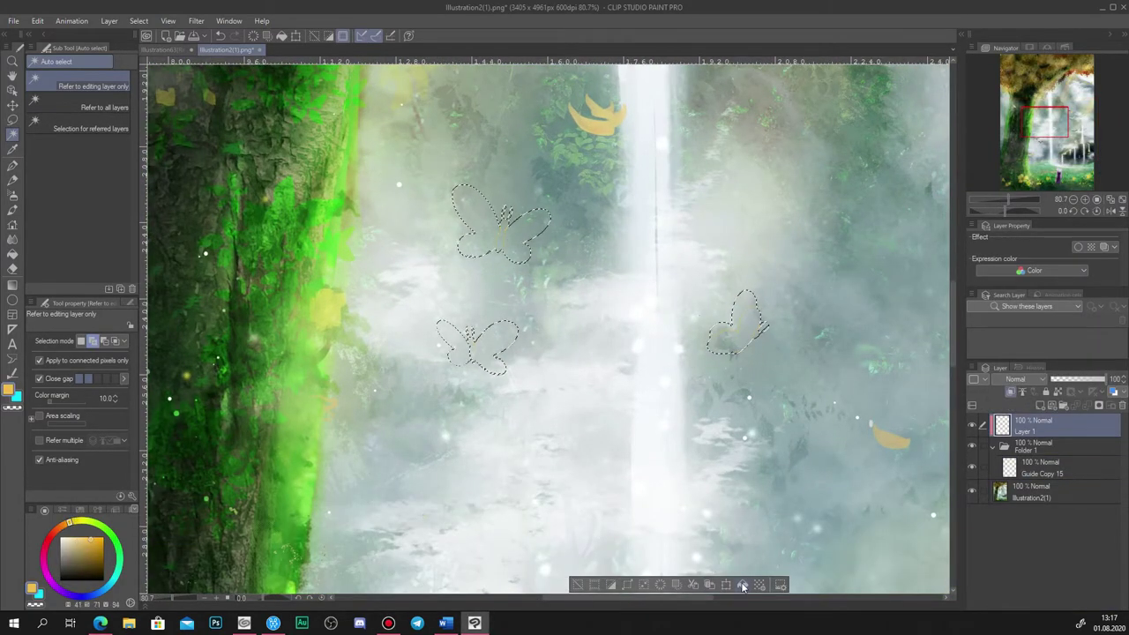
{"action": "left_click", "coordinate": [742, 584]}
{"action": "left_click", "coordinate": [454, 342]}
{"action": "scroll", "coordinate": [476, 335], "scroll_direction": "up", "scroll_amount": 1}
{"action": "scroll", "coordinate": [431, 212], "scroll_direction": "down", "scroll_amount": 3}
{"action": "key", "text": "ctrl+z"}
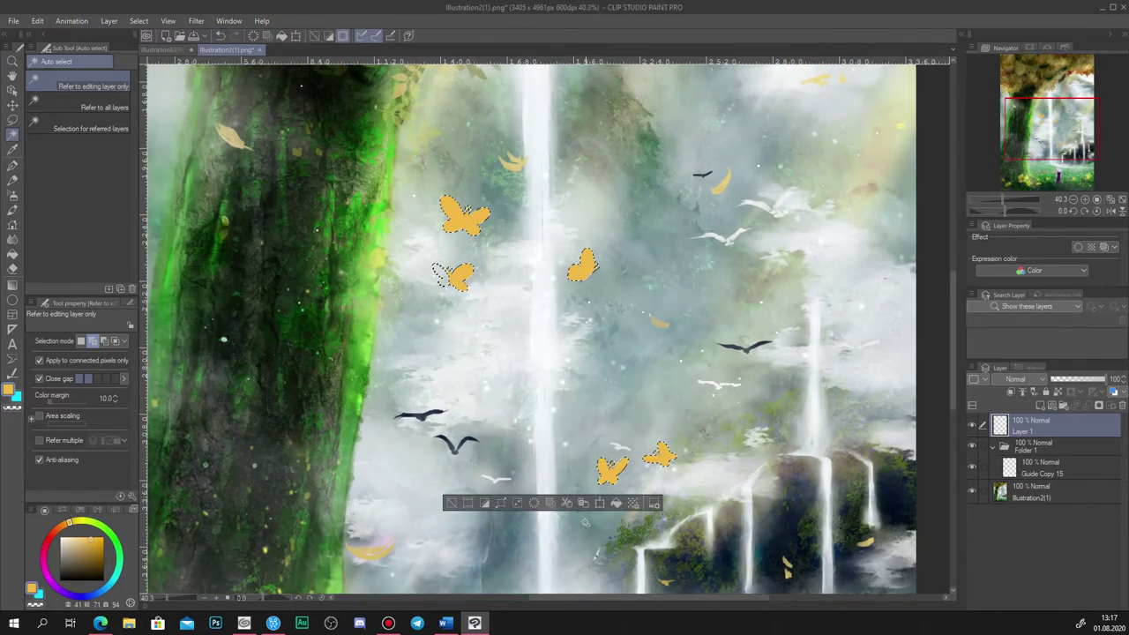
- Clear the selection and fill the missing wing of the lower butterfly left of the waterfall with the same yellow
{"action": "left_click", "coordinate": [451, 504]}
{"action": "scroll", "coordinate": [441, 244], "scroll_direction": "up", "scroll_amount": 5}
{"action": "left_click", "coordinate": [420, 397]}
{"action": "left_click", "coordinate": [371, 475]}
{"action": "left_click", "coordinate": [702, 402]}
{"action": "left_click", "coordinate": [489, 475]}
- Set the outline and fill layers to Multiply, the duplicated fill to Add (Glow), and apply a layer color to the outlines
{"action": "left_click", "coordinate": [1020, 86]}
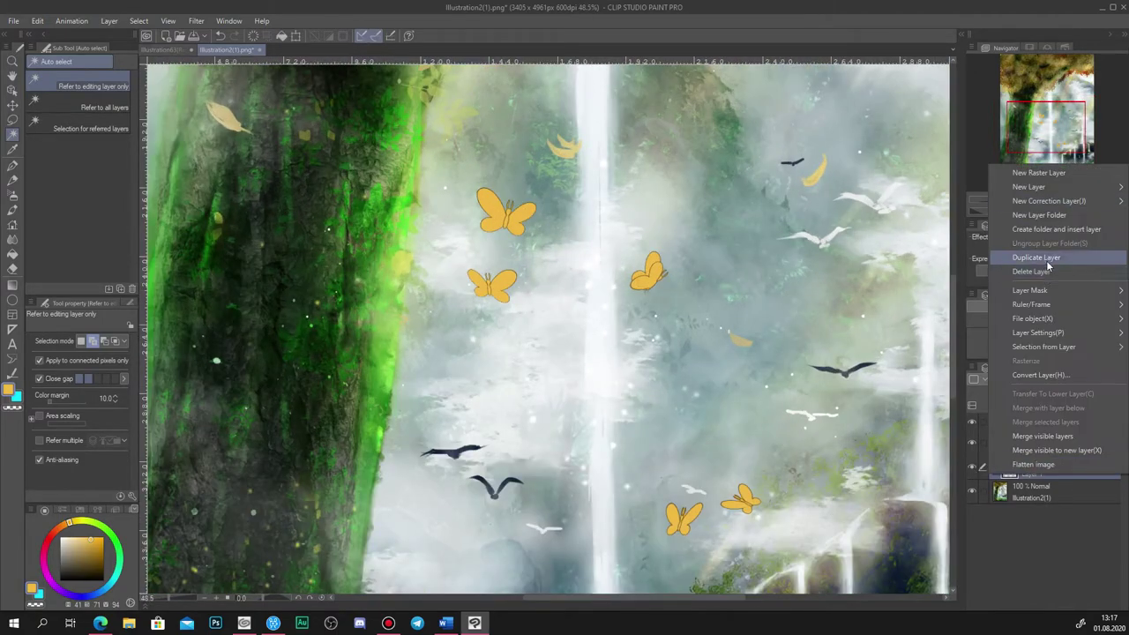
{"action": "left_click", "coordinate": [1014, 379]}
{"action": "left_click", "coordinate": [1008, 188]}
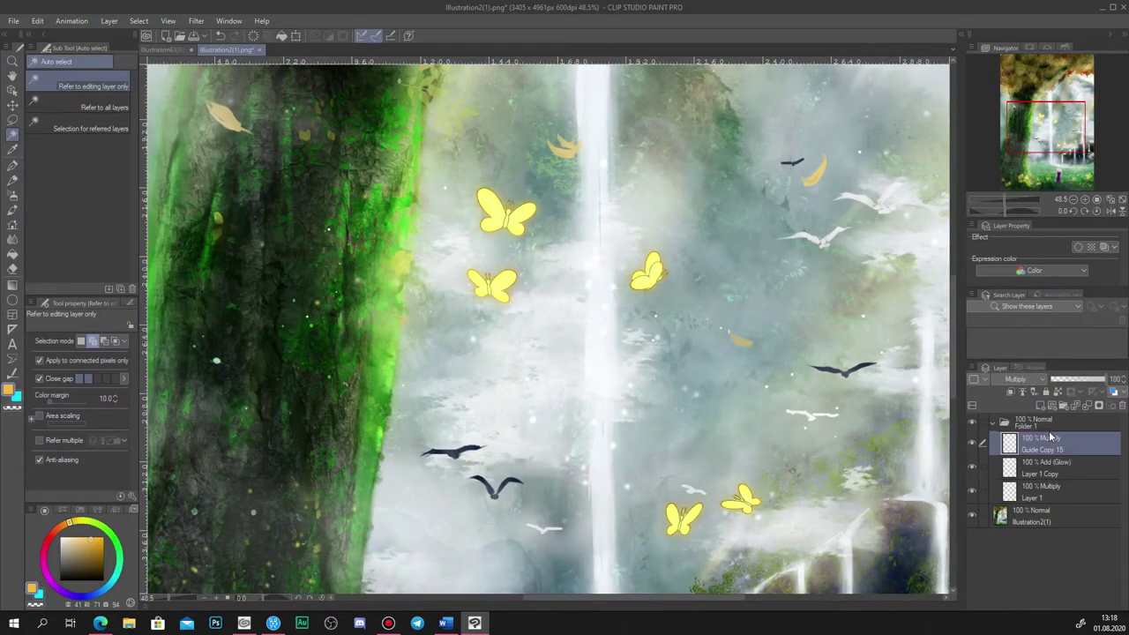
{"action": "left_click", "coordinate": [1104, 247]}
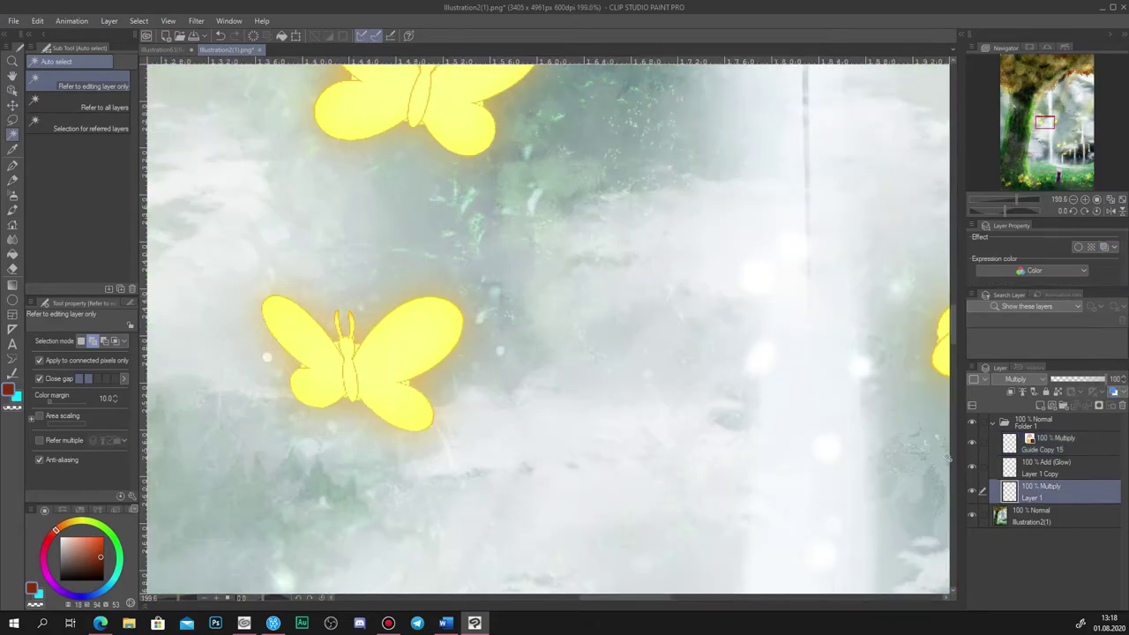
- Erase stray fill pixels around the butterflies on Layer 1 with the Hard eraser at size 7.1
{"action": "scroll", "coordinate": [316, 335], "scroll_direction": "up", "scroll_amount": 5}
{"action": "key", "text": "e"}
{"action": "left_click", "coordinate": [242, 381]}
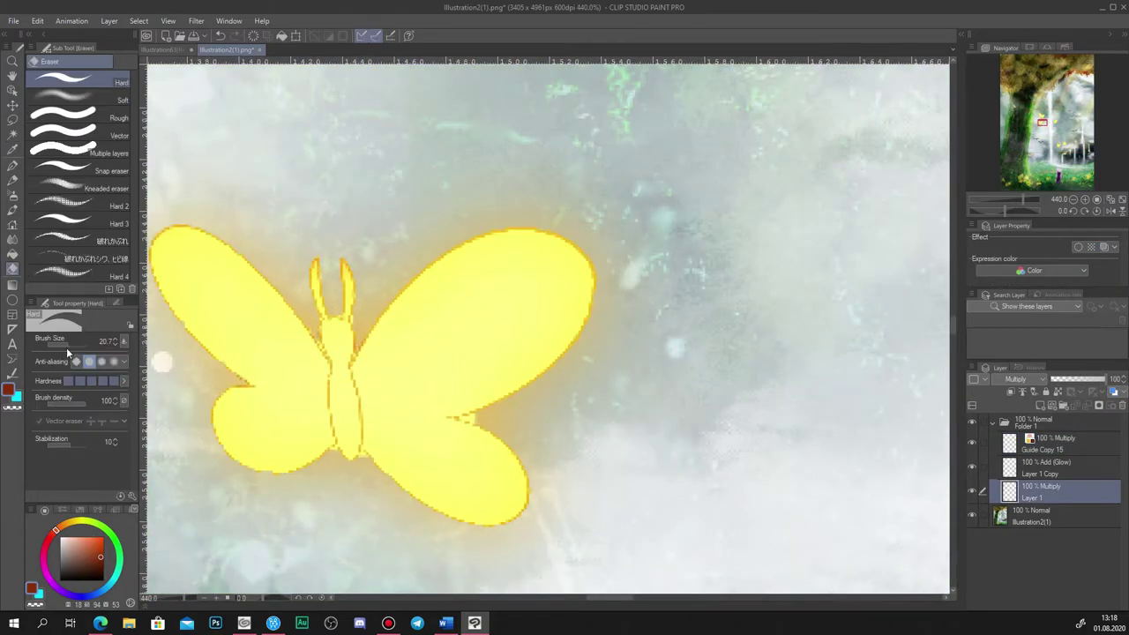
{"action": "left_click", "coordinate": [57, 344]}
{"action": "left_click_drag", "start_coordinate": [466, 420], "coordinate": [490, 414]}
{"action": "scroll", "coordinate": [316, 322], "scroll_direction": "down", "scroll_amount": 10}
{"action": "scroll", "coordinate": [536, 318], "scroll_direction": "up", "scroll_amount": 9}
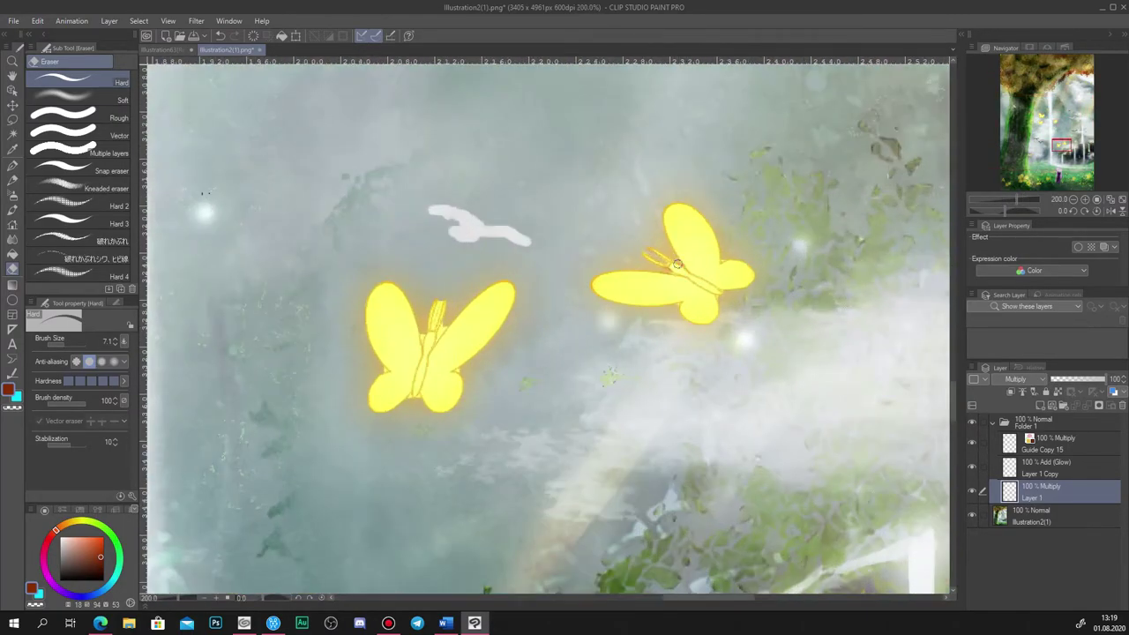
{"action": "scroll", "coordinate": [436, 316], "scroll_direction": "up", "scroll_amount": 4}
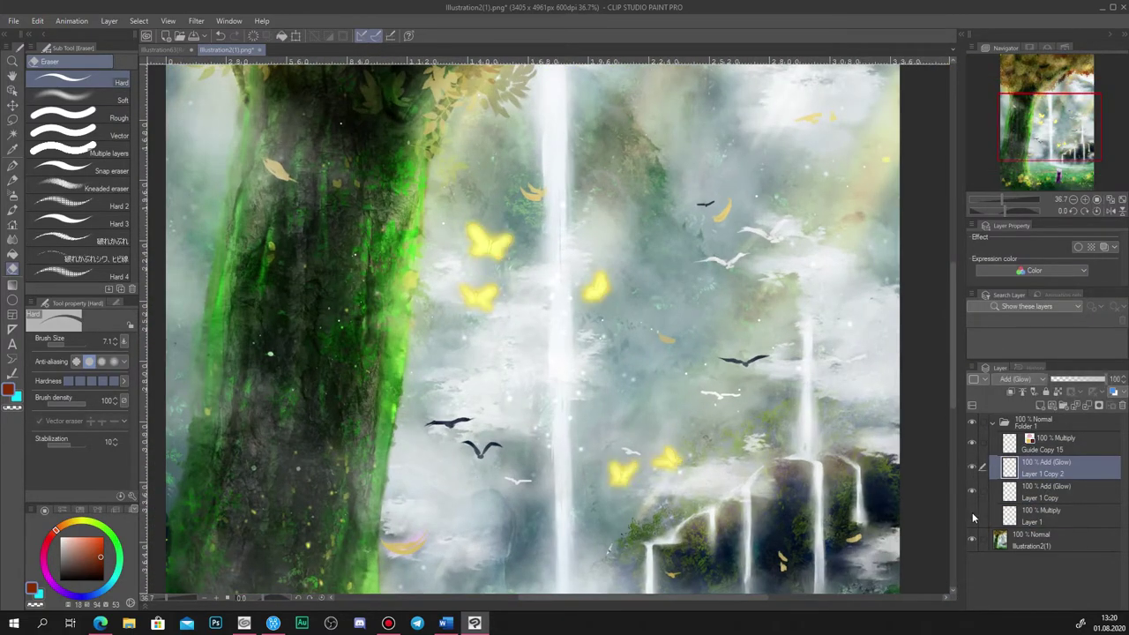
- Duplicate the Add (Glow) butterfly layer to strengthen the glow
{"action": "right_click", "coordinate": [1050, 467]}
{"action": "left_click", "coordinate": [1058, 262]}
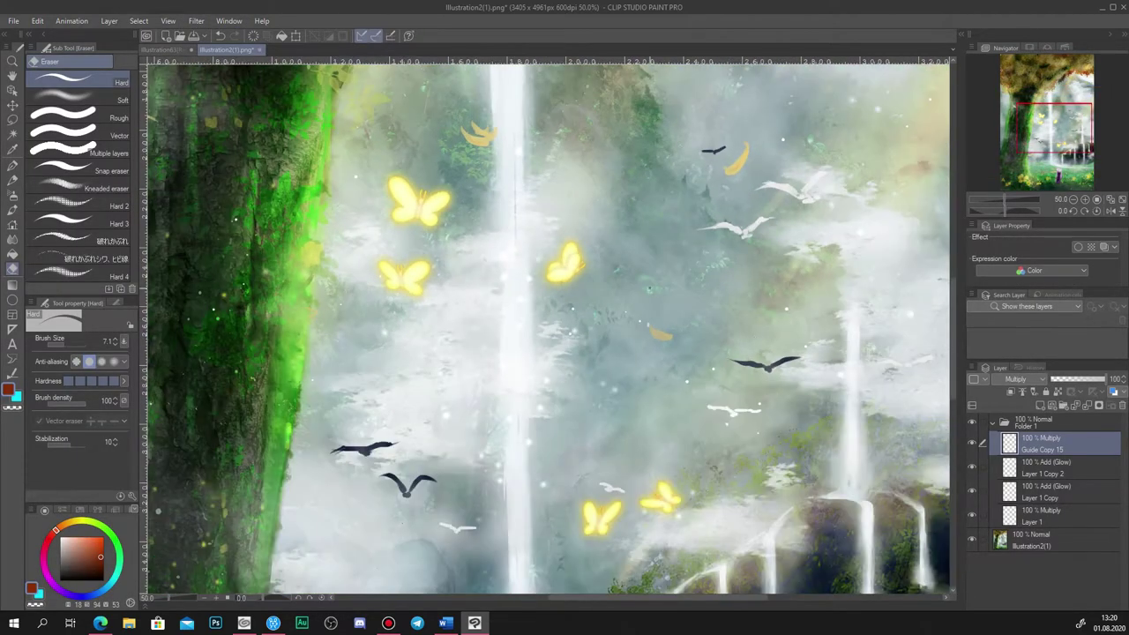
{"action": "left_click", "coordinate": [1050, 467]}
{"action": "left_click", "coordinate": [1059, 491]}
{"action": "left_click", "coordinate": [1066, 468]}
{"action": "left_click", "coordinate": [1059, 492]}
- Try a lower opacity on the Multiply fill layer beneath the glow layers
{"action": "left_click", "coordinate": [1054, 516]}
{"action": "left_click", "coordinate": [1115, 379]}
{"action": "type", "text": "50"}
{"action": "key", "text": "Return"}
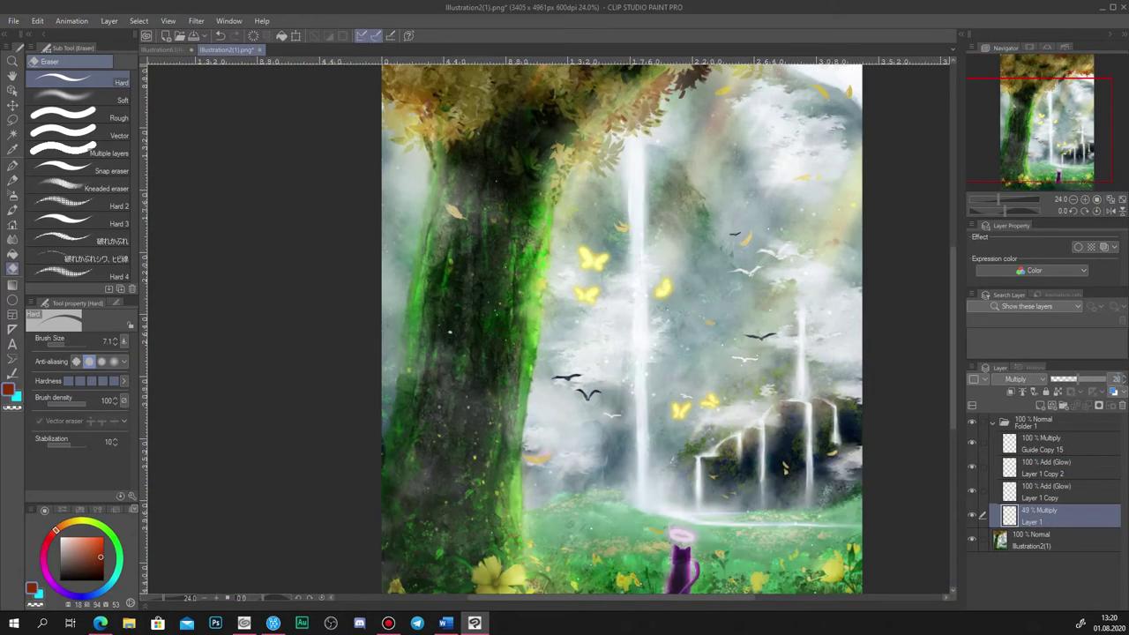
{"action": "left_click", "coordinate": [973, 515]}
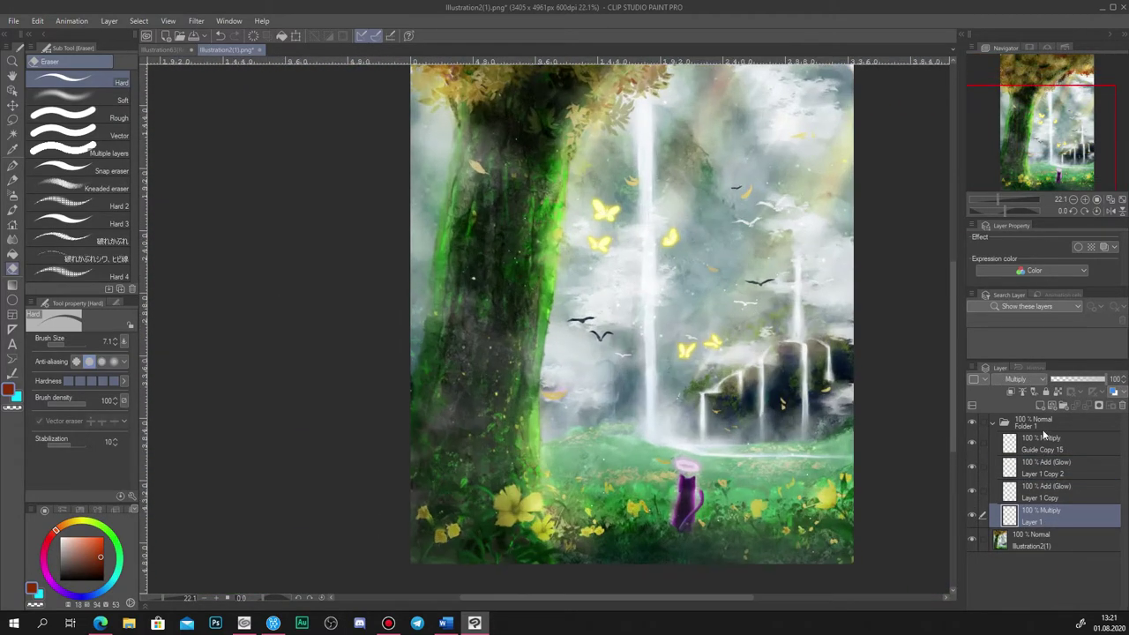
- Duplicate Folder 1, then shrink, rotate and move the copied butterflies to the right of the waterfall
{"action": "right_click", "coordinate": [1034, 429]}
{"action": "left_click", "coordinate": [1023, 234]}
{"action": "key", "text": "ctrl+t"}
{"action": "left_click_drag", "start_coordinate": [725, 365], "coordinate": [662, 301]}
{"action": "left_click", "coordinate": [37, 21]}
{"action": "left_click", "coordinate": [65, 341]}
{"action": "left_click_drag", "start_coordinate": [624, 229], "coordinate": [782, 422]}
{"action": "left_click_drag", "start_coordinate": [733, 469], "coordinate": [775, 448]}
{"action": "mouse_move", "coordinate": [833, 402]}
{"action": "left_mouse_down"}
{"action": "mouse_move", "coordinate": [843, 422]}
{"action": "mouse_move", "coordinate": [817, 446]}
{"action": "mouse_move", "coordinate": [824, 419]}
{"action": "left_mouse_up"}
{"action": "left_click_drag", "start_coordinate": [831, 425], "coordinate": [817, 99]}
{"action": "scroll", "coordinate": [816, 98], "scroll_direction": "down", "scroll_amount": 1}
{"action": "left_click_drag", "start_coordinate": [817, 99], "coordinate": [842, 339]}
{"action": "left_click_drag", "start_coordinate": [798, 280], "coordinate": [755, 403]}
{"action": "scroll", "coordinate": [798, 351], "scroll_direction": "down", "scroll_amount": 2}
{"action": "key", "text": "Return"}
- Create another copy of the butterfly folder, enlarge it to 118%, rotate it -45° and move it over the tree's base
{"action": "scroll", "coordinate": [773, 388], "scroll_direction": "up", "scroll_amount": 2}
{"action": "key", "text": "ctrl+z"}
{"action": "key", "text": "ctrl+v"}
{"action": "key", "text": "ctrl+v"}
{"action": "key", "text": "ctrl+z"}
{"action": "left_click", "coordinate": [1023, 541]}
{"action": "key", "text": "ctrl+v"}
{"action": "left_click", "coordinate": [297, 36]}
{"action": "left_click_drag", "start_coordinate": [712, 357], "coordinate": [792, 301]}
{"action": "left_click_drag", "start_coordinate": [697, 318], "coordinate": [591, 487]}
{"action": "left_click_drag", "start_coordinate": [683, 457], "coordinate": [681, 490]}
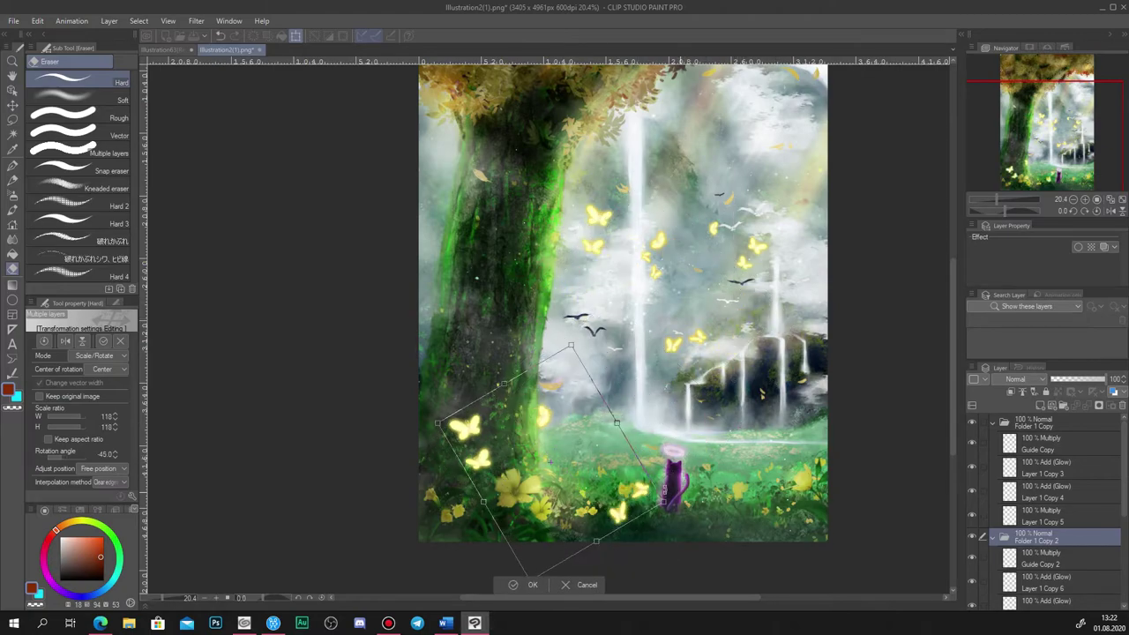
{"action": "left_click_drag", "start_coordinate": [608, 469], "coordinate": [606, 457]}
- Flip the Folder 1 Copy 2 butterflies horizontally
{"action": "left_click", "coordinate": [37, 20]}
{"action": "mouse_move", "coordinate": [71, 290]}
{"action": "left_click", "coordinate": [259, 400]}
- Move the Folder 1 Copy butterflies up into the sky to the right of the main waterfall
{"action": "left_click", "coordinate": [1032, 425]}
{"action": "left_click", "coordinate": [296, 36]}
{"action": "left_click_drag", "start_coordinate": [704, 251], "coordinate": [603, 132]}
{"action": "scroll", "coordinate": [599, 265], "scroll_direction": "down", "scroll_amount": 3}
{"action": "left_click_drag", "start_coordinate": [599, 252], "coordinate": [660, 271]}
{"action": "left_click", "coordinate": [634, 300]}
- Add a new layer and sample a dark green from the tree trunk for the Soft airbrush
{"action": "scroll", "coordinate": [632, 288], "scroll_direction": "up", "scroll_amount": 2}
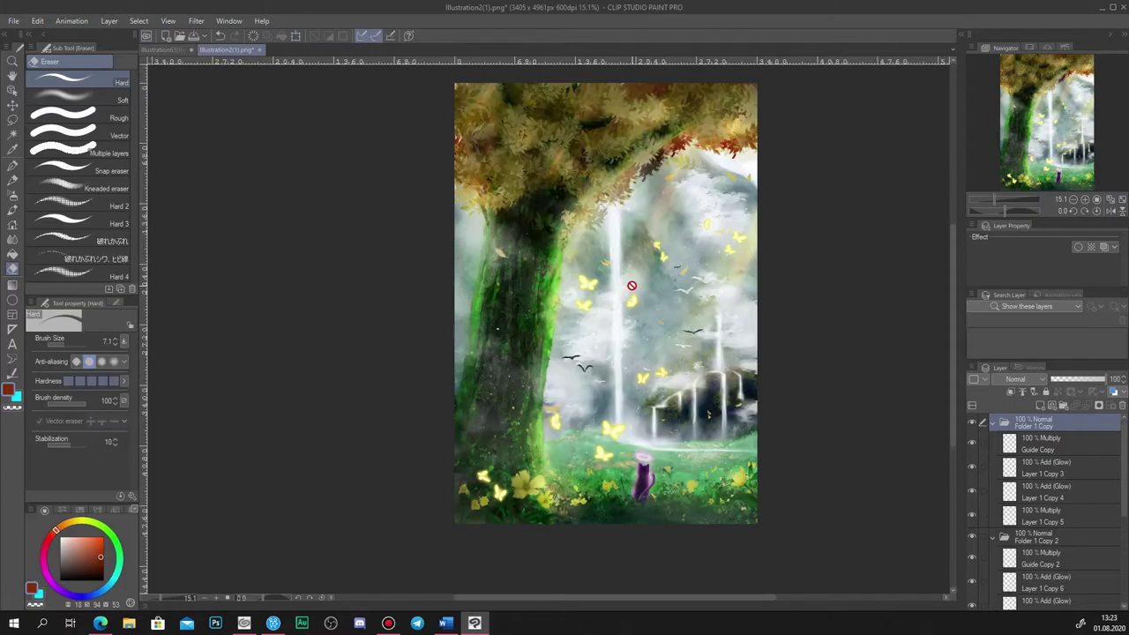
{"action": "scroll", "coordinate": [634, 498], "scroll_direction": "up", "scroll_amount": 3}
{"action": "scroll", "coordinate": [598, 496], "scroll_direction": "down", "scroll_amount": 2}
{"action": "scroll", "coordinate": [498, 500], "scroll_direction": "up", "scroll_amount": 3}
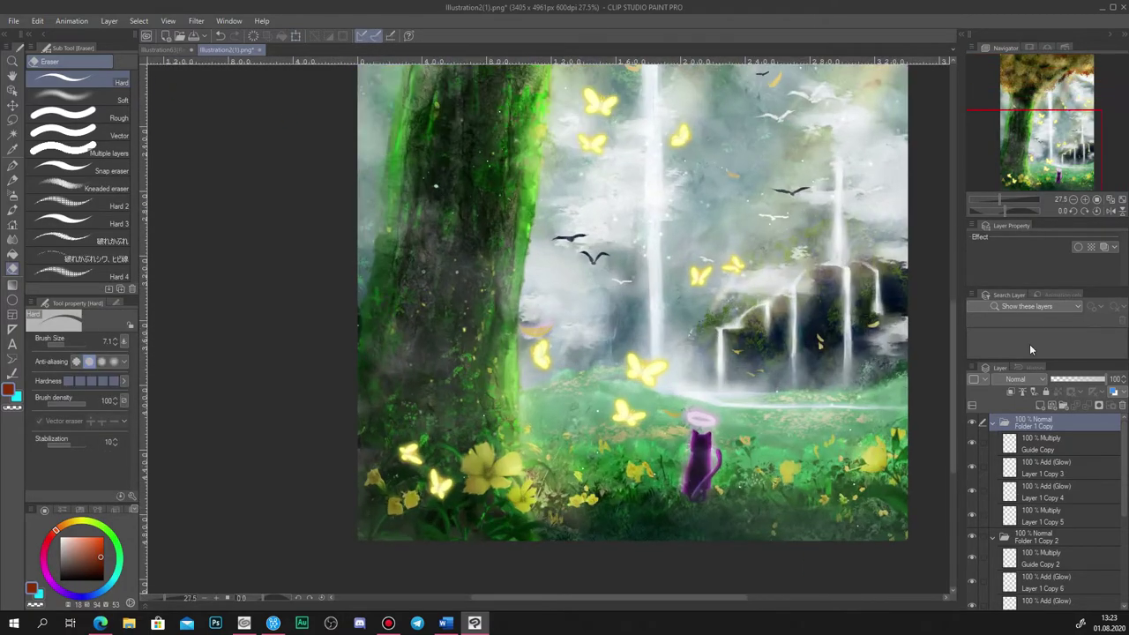
{"action": "key", "text": "ctrl+shift+n"}
{"action": "left_click", "coordinate": [442, 192], "text": "alt"}
{"action": "key", "text": "b"}
{"action": "key", "text": "ctrl+z"}
{"action": "key", "text": "ctrl+z"}
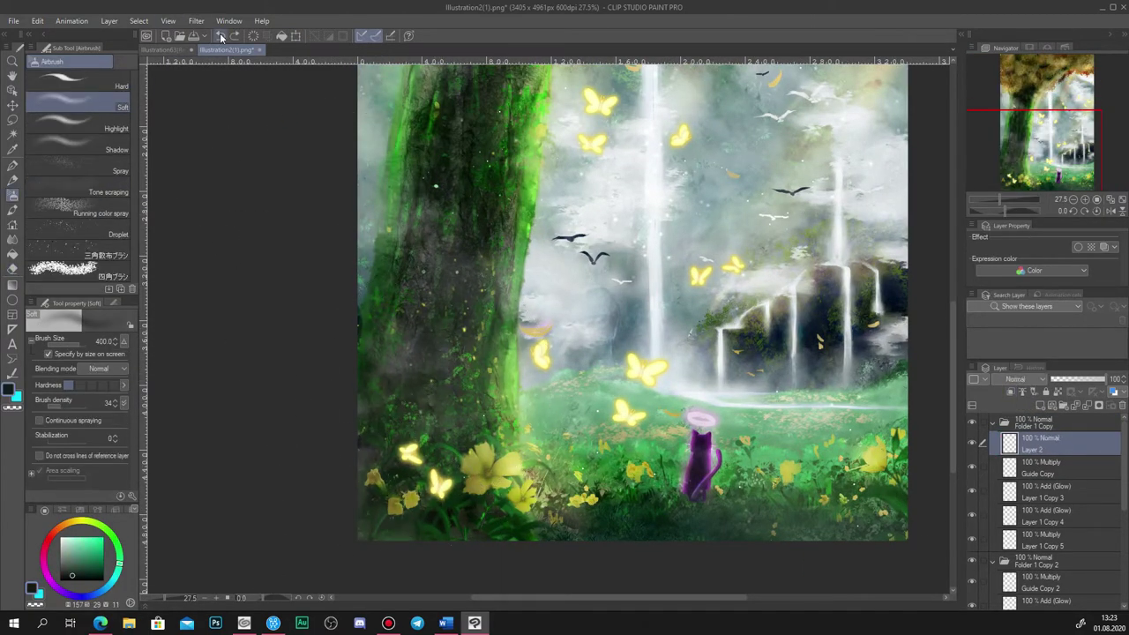
- Set Layer 2 to Multiply, place it directly above Folder 1 Copy 2 and clip it to that folder
{"action": "left_click", "coordinate": [1040, 404]}
{"action": "left_click", "coordinate": [1017, 380]}
{"action": "left_click", "coordinate": [1008, 90]}
{"action": "left_click_drag", "start_coordinate": [1030, 425], "coordinate": [1029, 545]}
{"action": "left_click", "coordinate": [1011, 392]}
- Shade the butterflies at the foot of the tree with the dark green Soft airbrush at size 400
{"action": "left_click_drag", "start_coordinate": [434, 450], "coordinate": [447, 400]}
{"action": "scroll", "coordinate": [394, 520], "scroll_direction": "up", "scroll_amount": 3}
{"action": "scroll", "coordinate": [530, 366], "scroll_direction": "down", "scroll_amount": 6}
{"action": "scroll", "coordinate": [573, 313], "scroll_direction": "up", "scroll_amount": 1}
- Add a new raster layer above Folder 1 Copy and set its blending mode to Color dodge
{"action": "left_click", "coordinate": [1046, 422]}
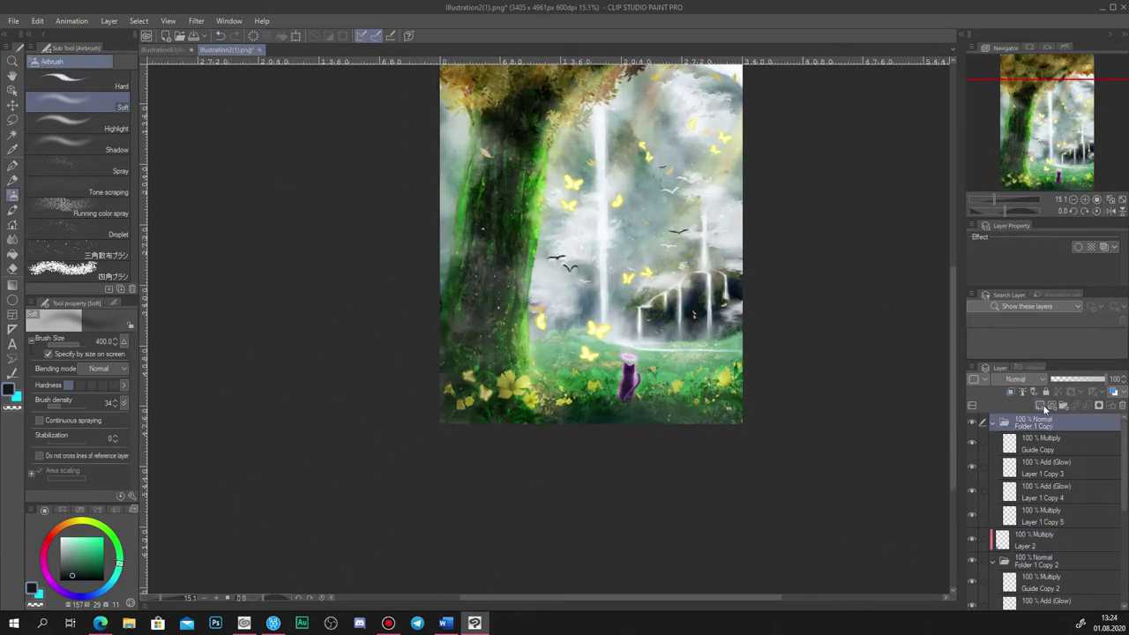
{"action": "left_click", "coordinate": [1040, 404]}
{"action": "left_click", "coordinate": [1017, 379]}
{"action": "left_click", "coordinate": [1015, 159]}
- Try airbrushing a pale yellow glow over the butterflies on both sides of the waterfall
{"action": "scroll", "coordinate": [685, 207], "scroll_direction": "up", "scroll_amount": 3}
{"action": "scroll", "coordinate": [500, 154], "scroll_direction": "up", "scroll_amount": 8}
{"action": "left_click", "coordinate": [522, 202], "text": "alt"}
{"action": "scroll", "coordinate": [491, 231], "scroll_direction": "down", "scroll_amount": 8}
{"action": "left_click_drag", "start_coordinate": [494, 235], "coordinate": [538, 231]}
{"action": "left_click_drag", "start_coordinate": [608, 285], "coordinate": [645, 285]}
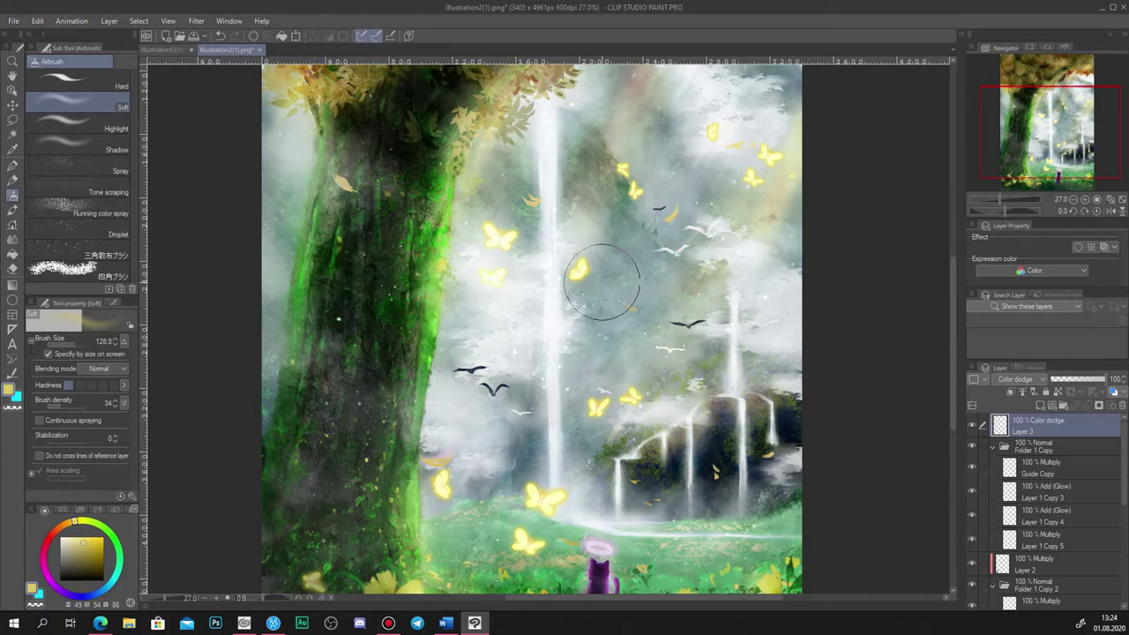
{"action": "key", "text": "ctrl+z"}
- Airbrush an orange glow over the butterflies around the waterfall on the Color dodge layer, at brush size 128.8
{"action": "left_click", "coordinate": [63, 525]}
{"action": "left_click", "coordinate": [496, 233]}
{"action": "left_click", "coordinate": [630, 177]}
{"action": "scroll", "coordinate": [632, 158], "scroll_direction": "up", "scroll_amount": 5}
{"action": "scroll", "coordinate": [615, 218], "scroll_direction": "down", "scroll_amount": 5}
{"action": "scroll", "coordinate": [696, 185], "scroll_direction": "up", "scroll_amount": 4}
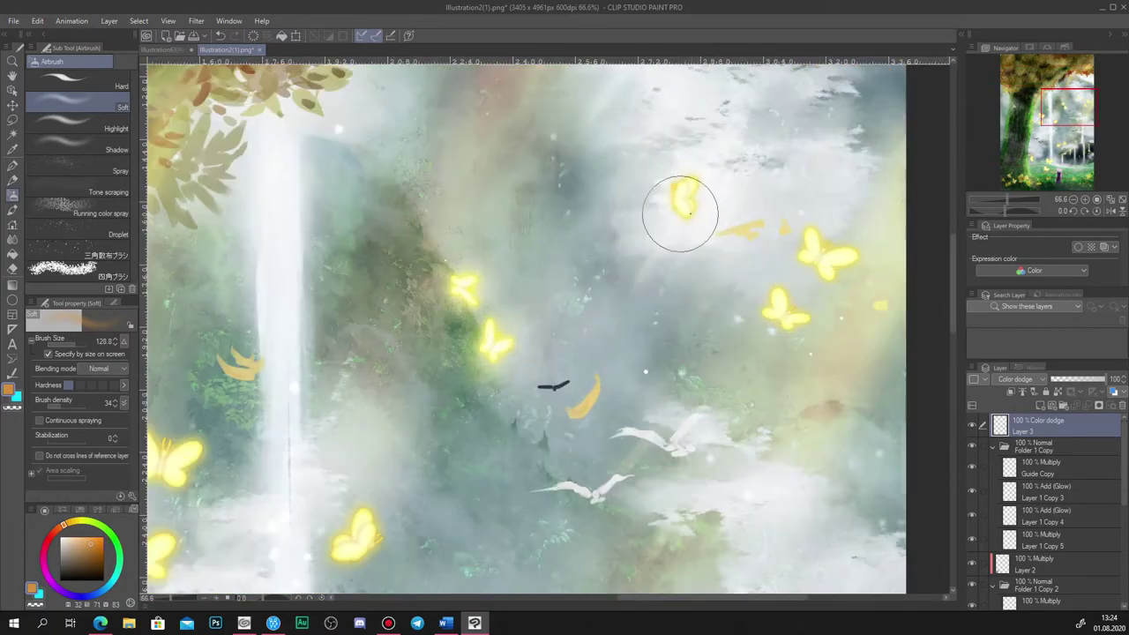
{"action": "left_click", "coordinate": [788, 317]}
{"action": "scroll", "coordinate": [834, 229], "scroll_direction": "down", "scroll_amount": 4}
{"action": "scroll", "coordinate": [591, 297], "scroll_direction": "up", "scroll_amount": 2}
{"action": "scroll", "coordinate": [594, 293], "scroll_direction": "down", "scroll_amount": 5}
{"action": "scroll", "coordinate": [653, 397], "scroll_direction": "up", "scroll_amount": 3}
{"action": "scroll", "coordinate": [665, 396], "scroll_direction": "down", "scroll_amount": 2}
{"action": "scroll", "coordinate": [663, 397], "scroll_direction": "up", "scroll_amount": 4}
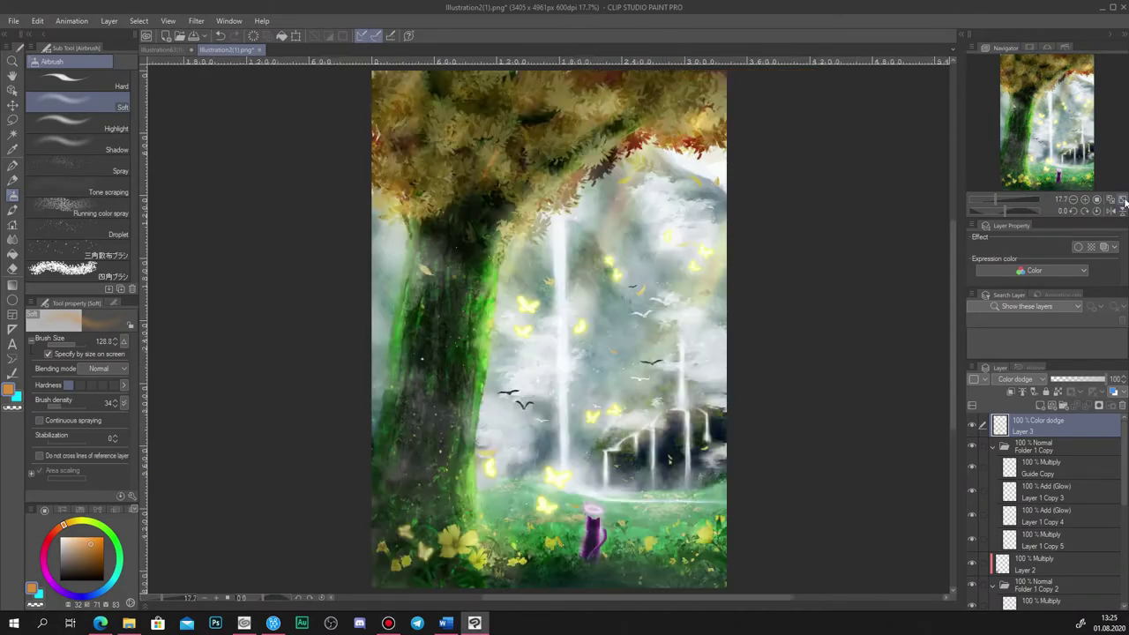
- Sample purple from the cat and airbrush a purple glow over it on the Color dodge layer
{"action": "scroll", "coordinate": [517, 506], "scroll_direction": "down", "scroll_amount": 4}
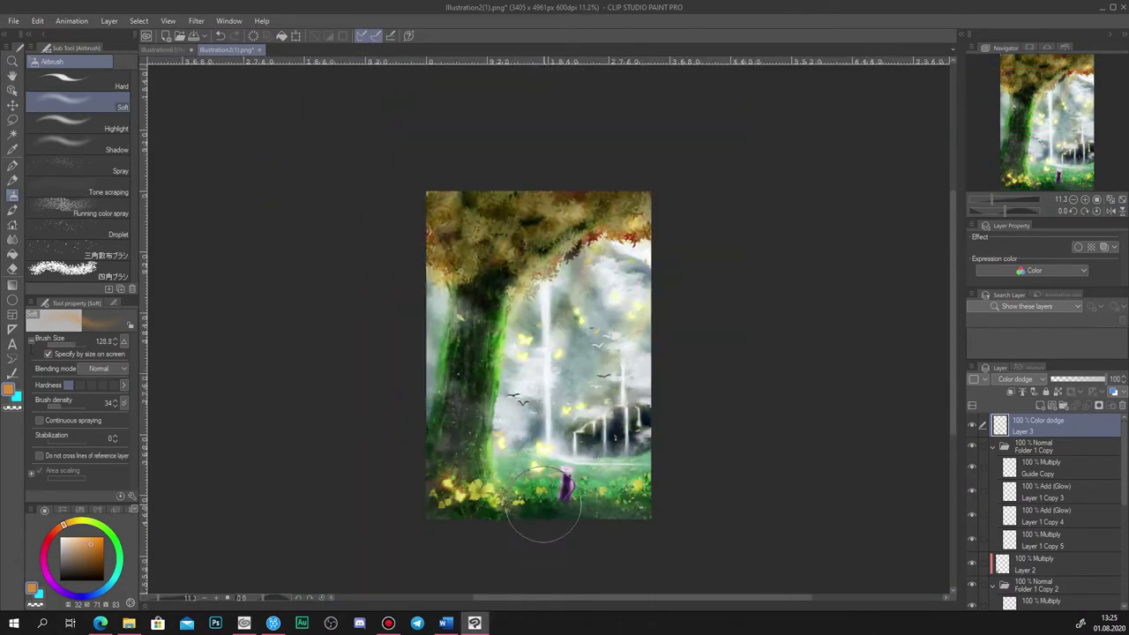
{"action": "scroll", "coordinate": [565, 508], "scroll_direction": "up", "scroll_amount": 6}
{"action": "left_click", "coordinate": [578, 463], "text": "alt"}
{"action": "scroll", "coordinate": [582, 454], "scroll_direction": "down", "scroll_amount": 3}
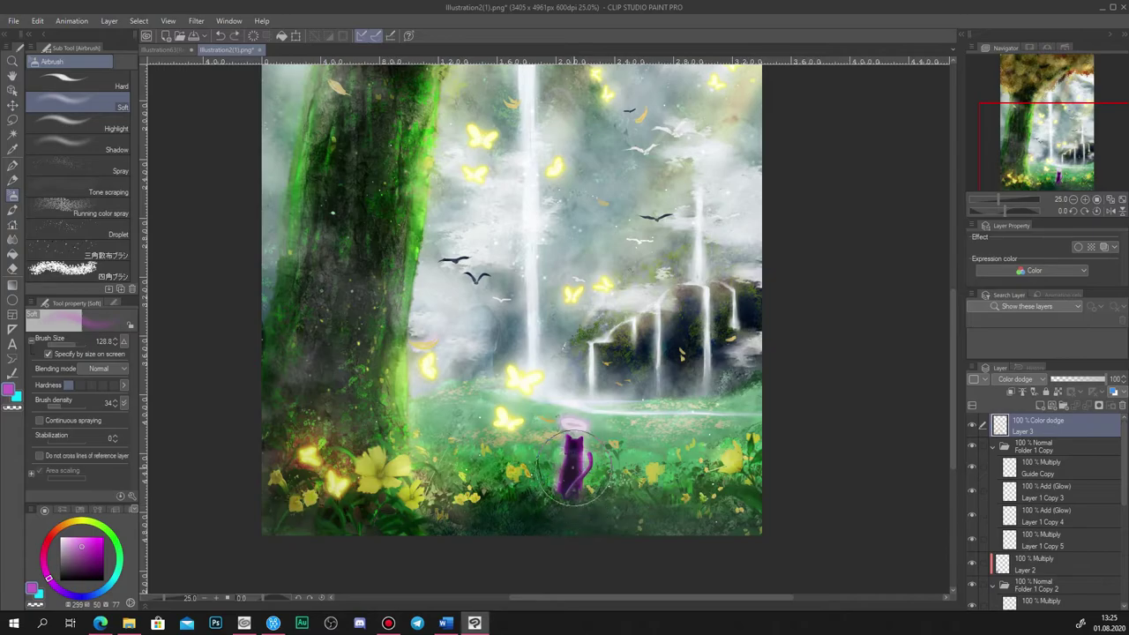
{"action": "scroll", "coordinate": [576, 404], "scroll_direction": "up", "scroll_amount": 7}
{"action": "key", "text": "ctrl+0"}
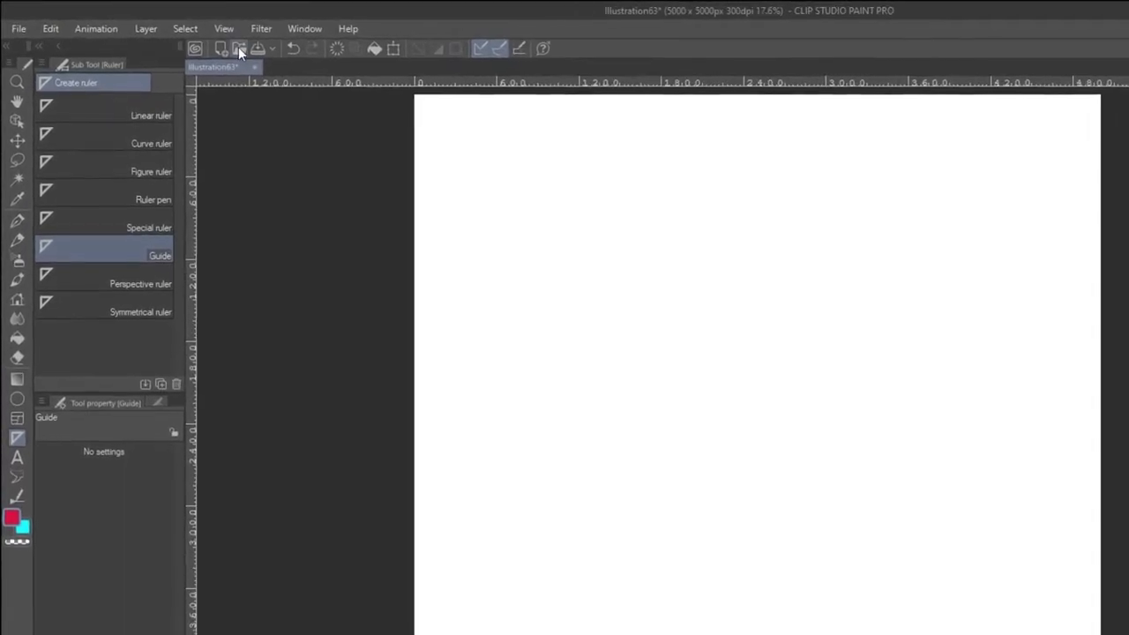
- Pull one horizontal and one vertical guide out of the canvas rulers so they cross near the canvas centre
{"action": "left_click", "coordinate": [167, 21]}
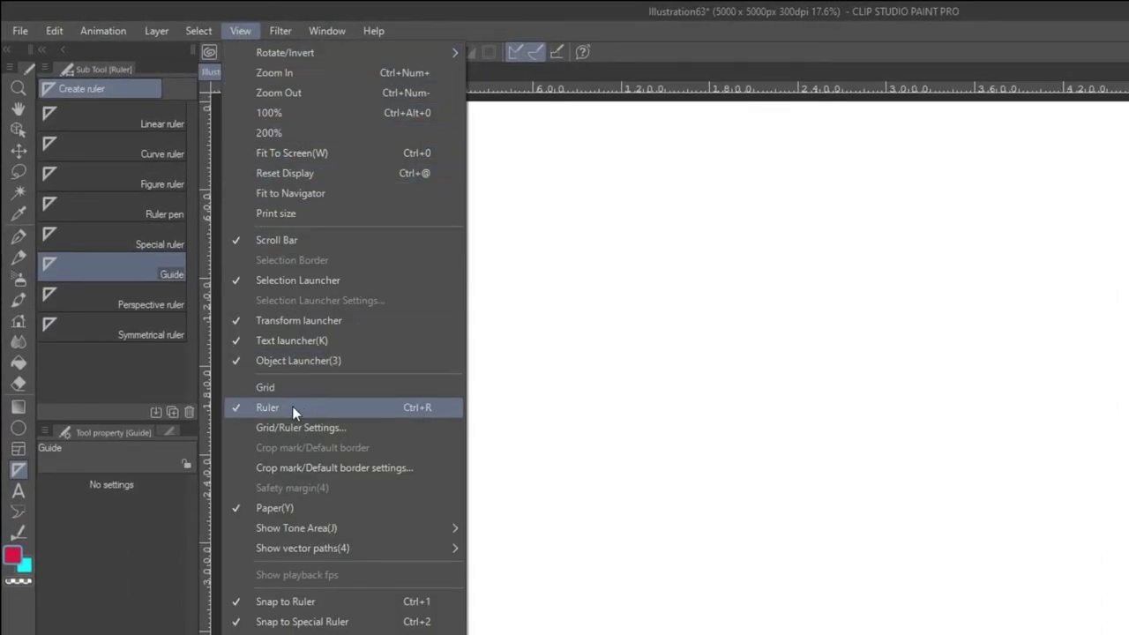
{"action": "key", "text": "Escape"}
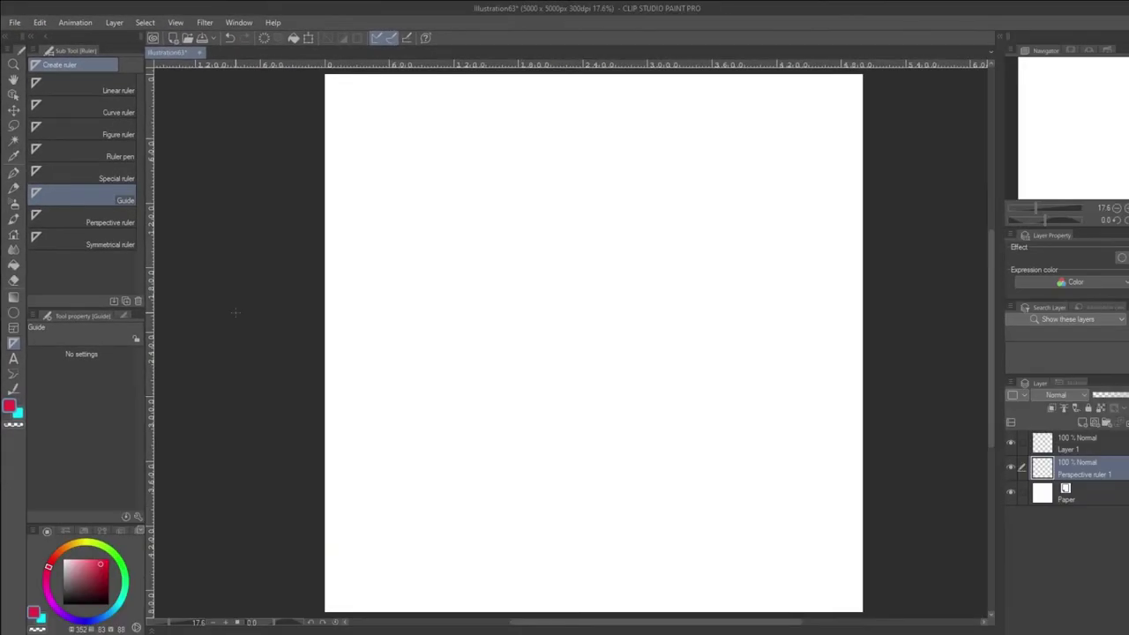
{"action": "left_click_drag", "start_coordinate": [143, 293], "coordinate": [555, 298]}
{"action": "left_click_drag", "start_coordinate": [536, 67], "coordinate": [571, 328]}
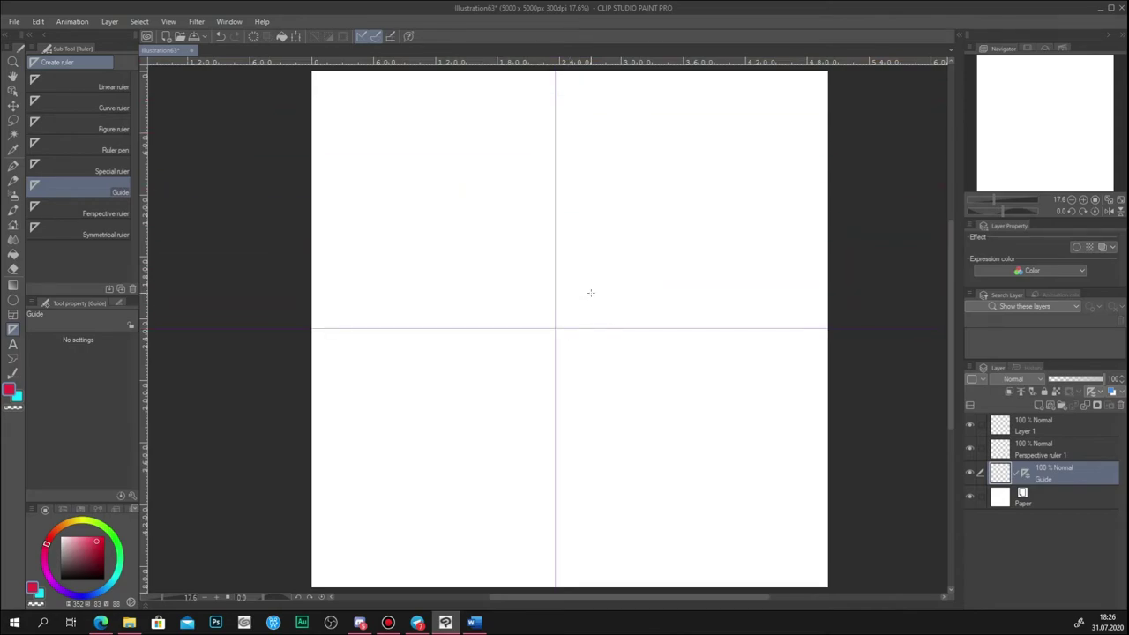
- Examine how far the guides extend beyond the canvas, and restore the full canvas view
{"action": "left_click", "coordinate": [106, 171]}
{"action": "left_click", "coordinate": [88, 339]}
{"action": "left_click", "coordinate": [99, 421]}
{"action": "left_click", "coordinate": [97, 188]}
{"action": "scroll", "coordinate": [436, 282], "scroll_direction": "down", "scroll_amount": 15}
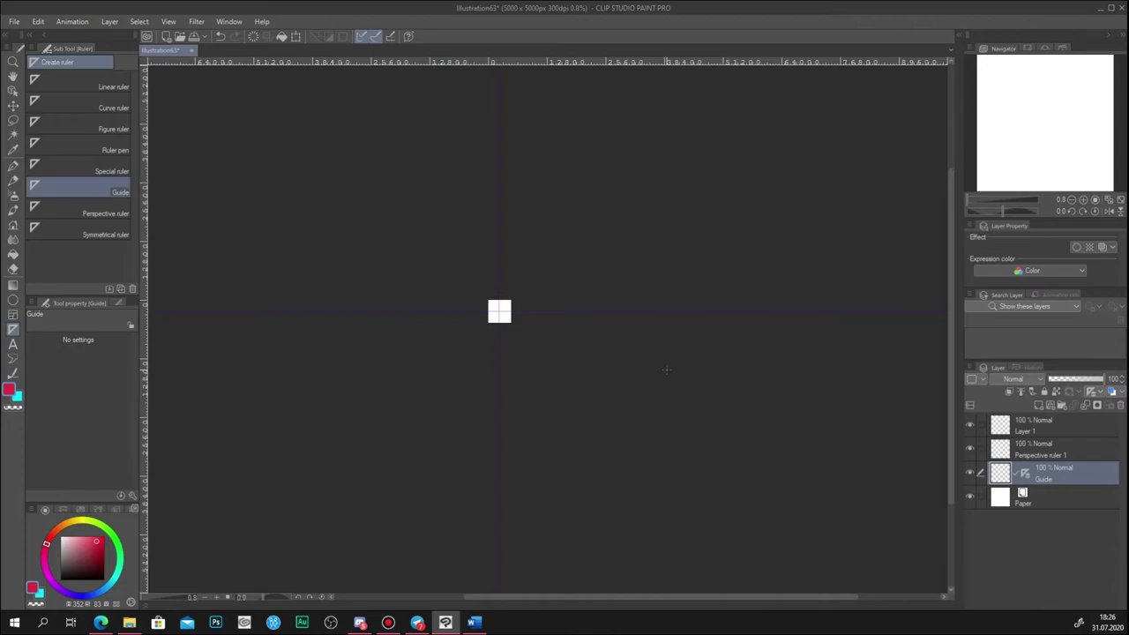
{"action": "left_click", "coordinate": [1122, 201]}
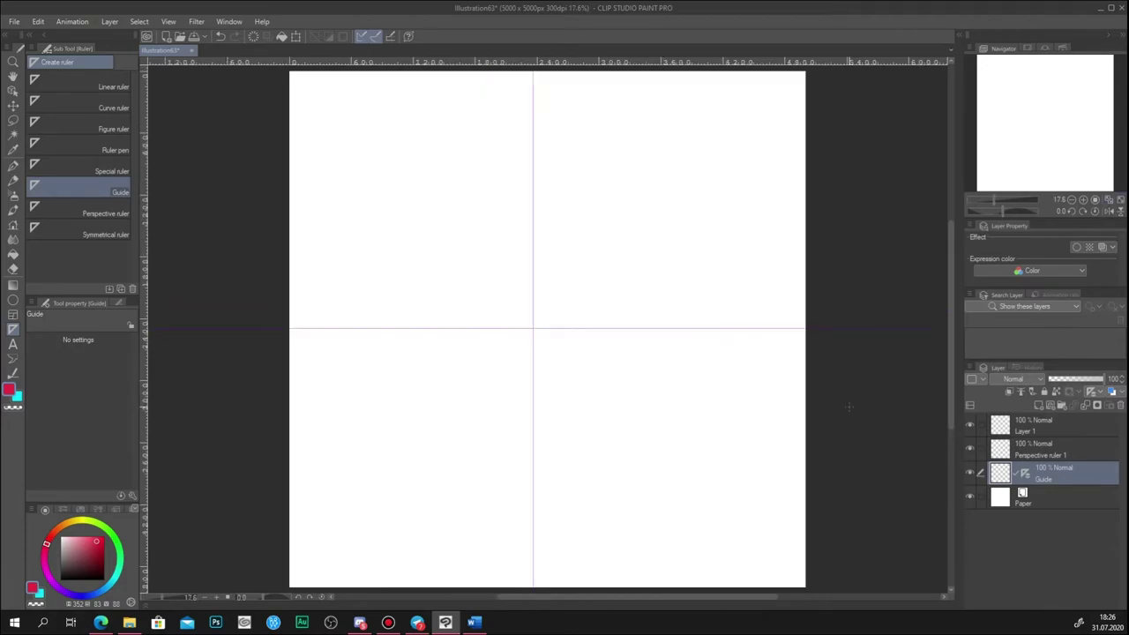
- Centre both guides on the canvas by setting the vertical guide's Center X and the horizontal guide's Center Y to 2500
{"action": "left_click", "coordinate": [13, 92]}
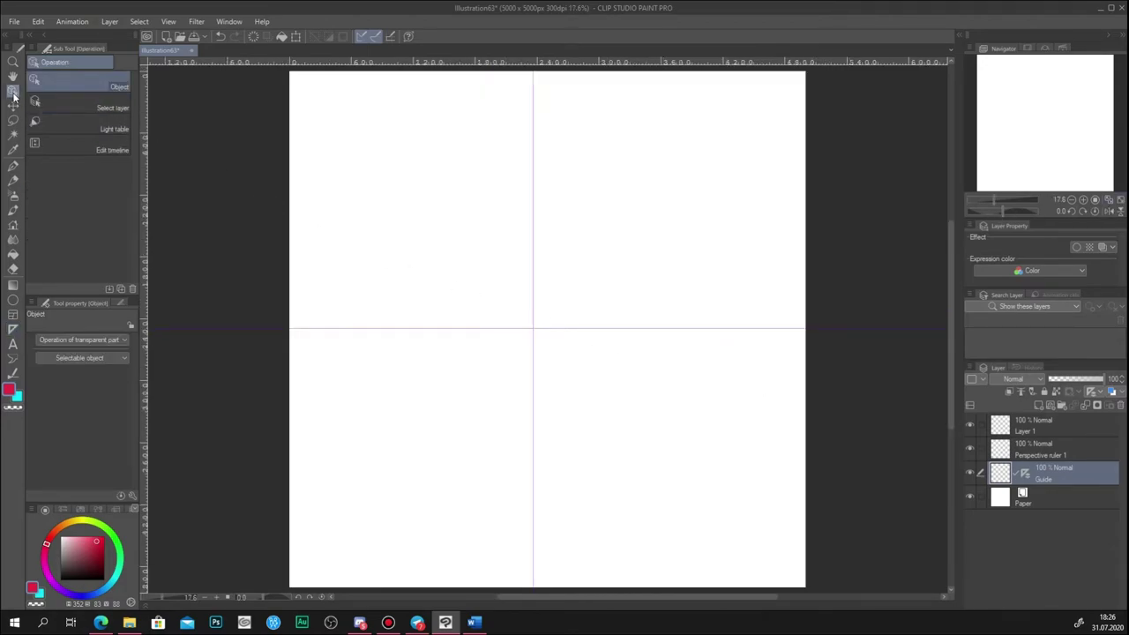
{"action": "left_click", "coordinate": [533, 244]}
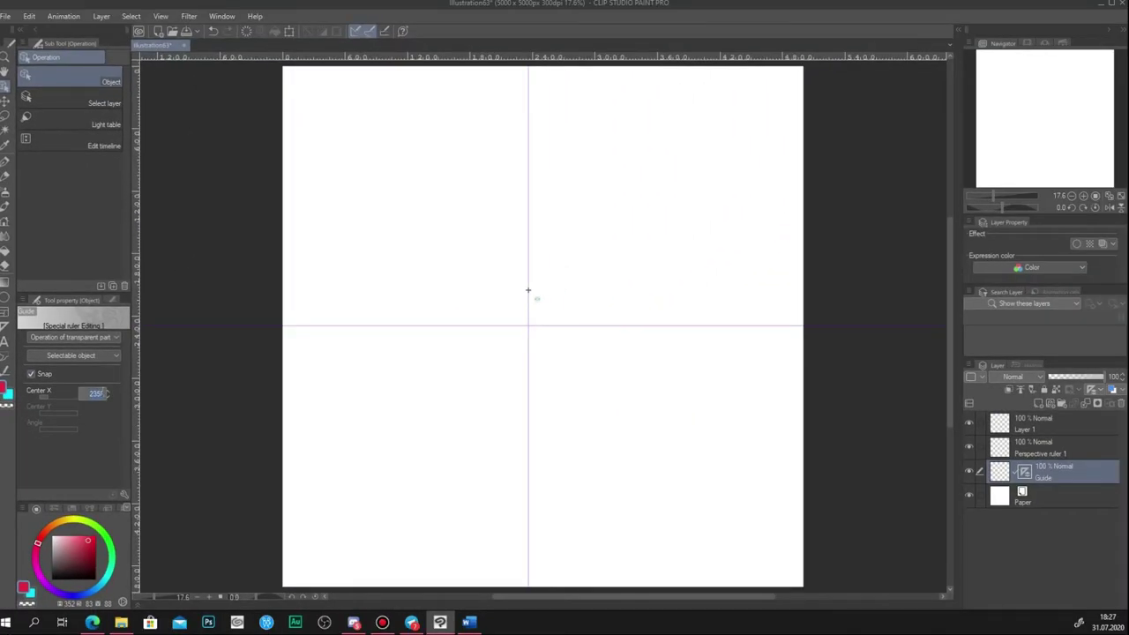
{"action": "key", "text": "Return"}
{"action": "left_click", "coordinate": [415, 328]}
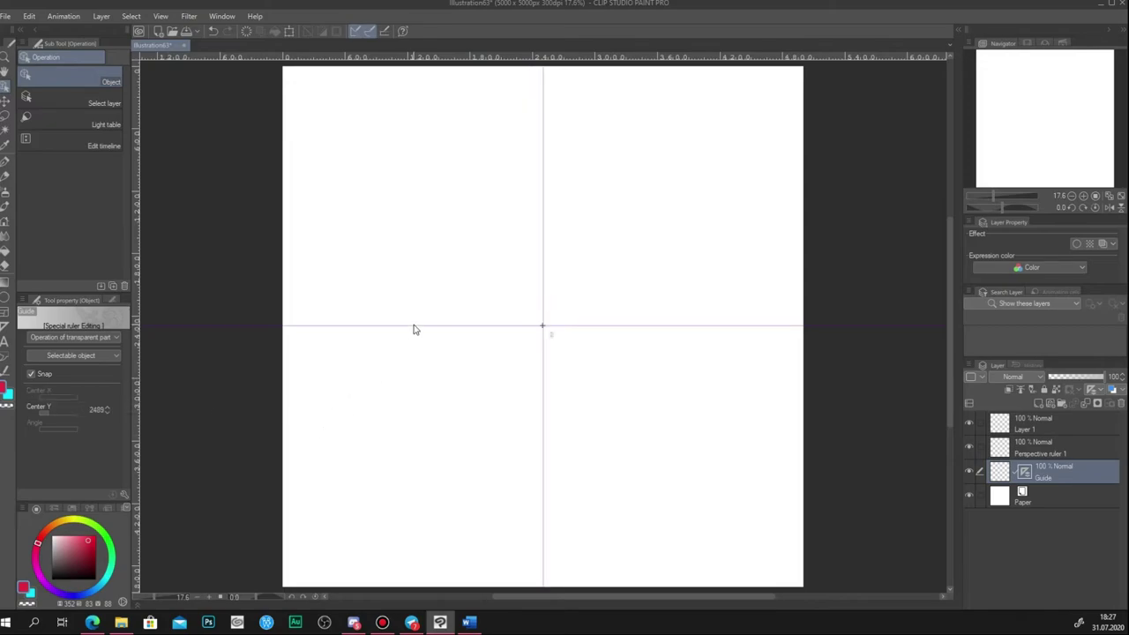
{"action": "left_click", "coordinate": [102, 411]}
{"action": "type", "text": "2500"}
{"action": "key", "text": "Return"}
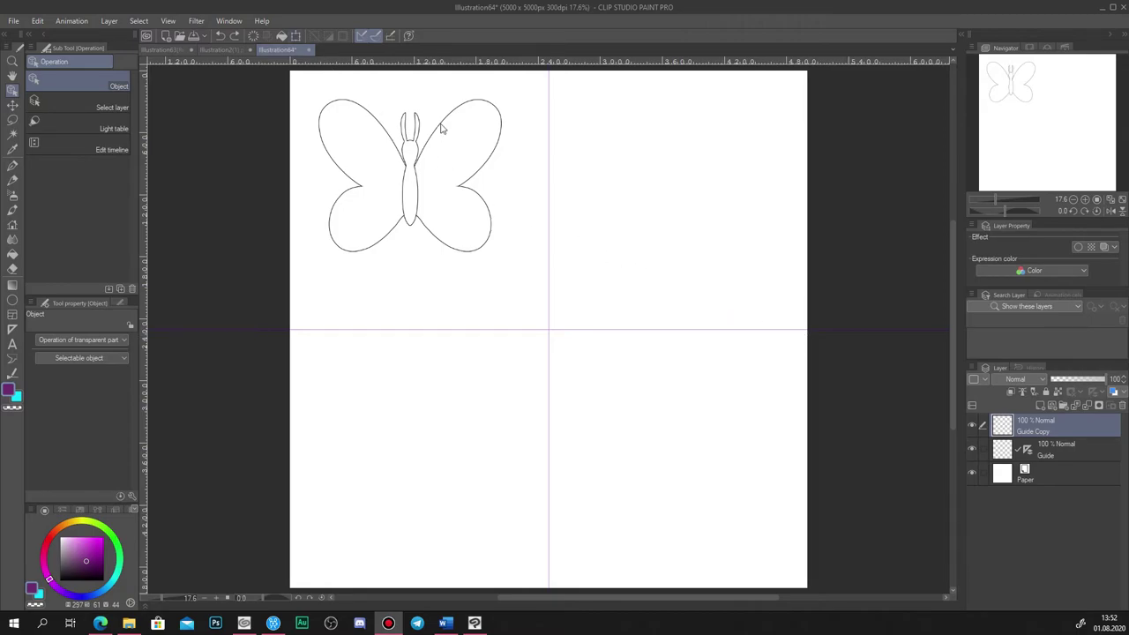
- Transform the butterfly in Scale/Rotate mode and move its centre onto the intersection of the two guides
{"action": "left_click", "coordinate": [295, 35]}
{"action": "scroll", "coordinate": [552, 164], "scroll_direction": "up", "scroll_amount": 3}
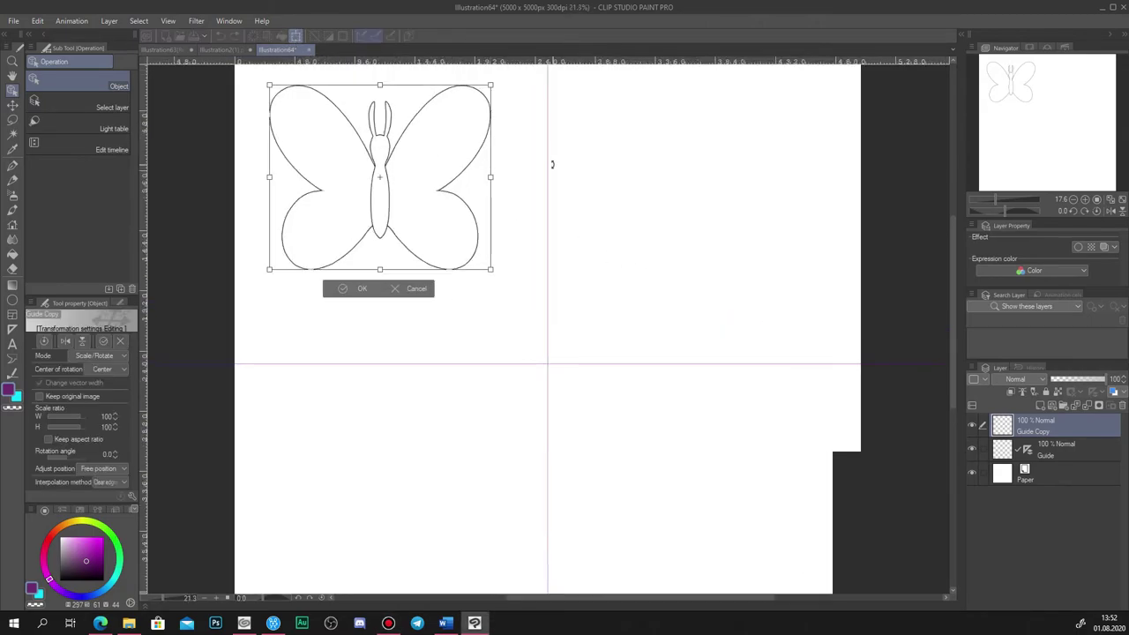
{"action": "left_click_drag", "start_coordinate": [301, 168], "coordinate": [565, 458]}
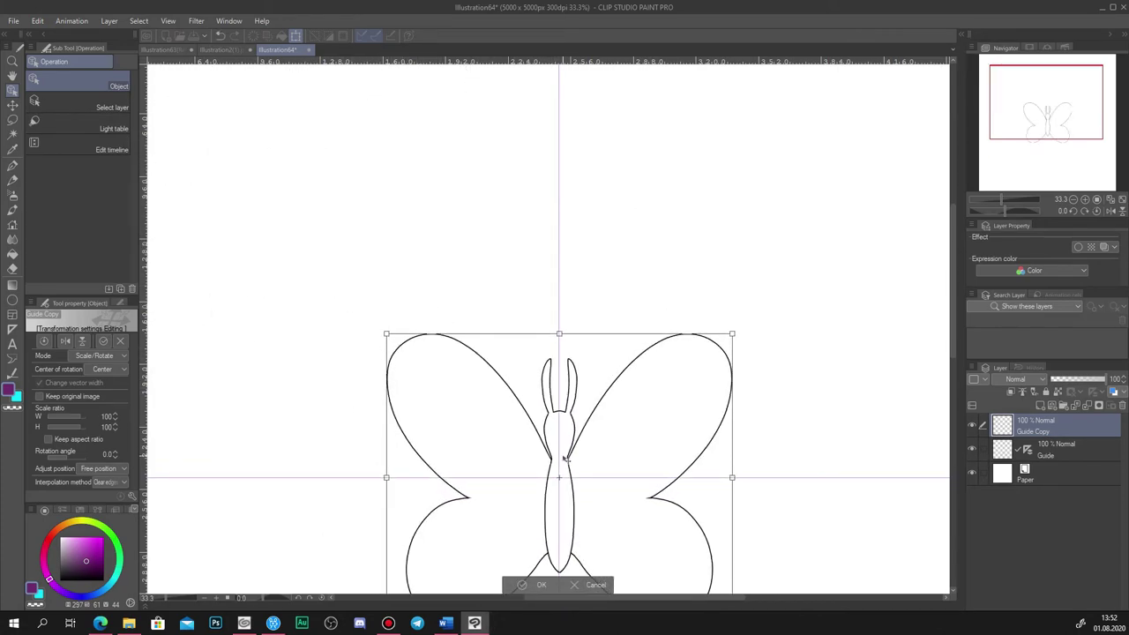
- Fine-adjust the butterfly's centre mark against the guide intersection at maximum magnification and apply the transformation
{"action": "scroll", "coordinate": [565, 458], "scroll_direction": "up", "scroll_amount": 5}
{"action": "scroll", "coordinate": [535, 438], "scroll_direction": "up", "scroll_amount": 15}
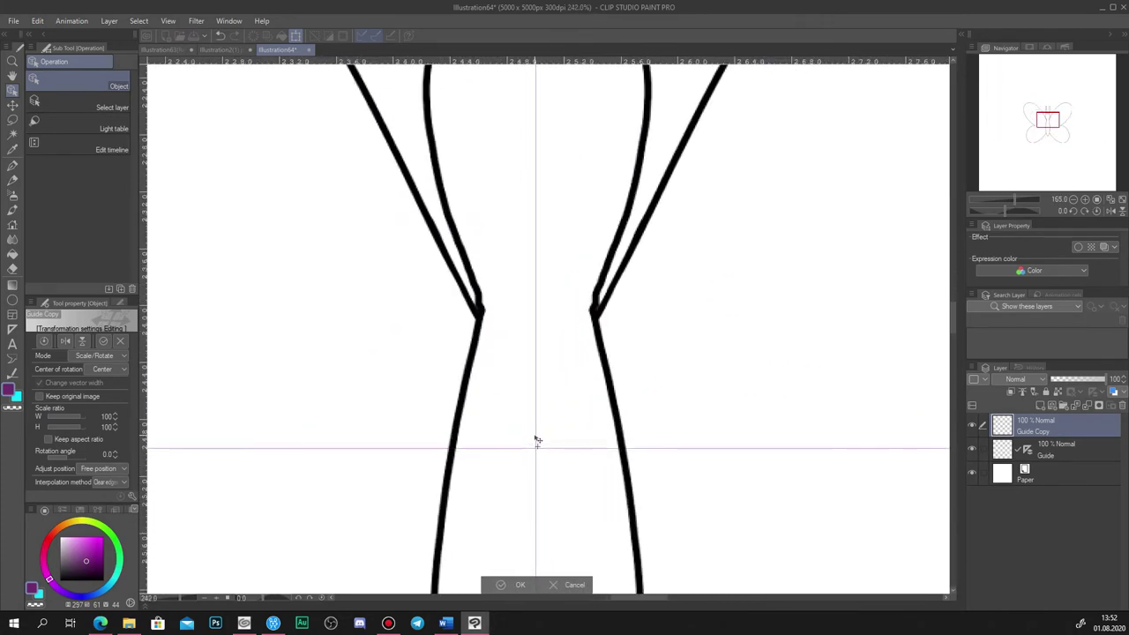
{"action": "scroll", "coordinate": [615, 326], "scroll_direction": "up", "scroll_amount": 1}
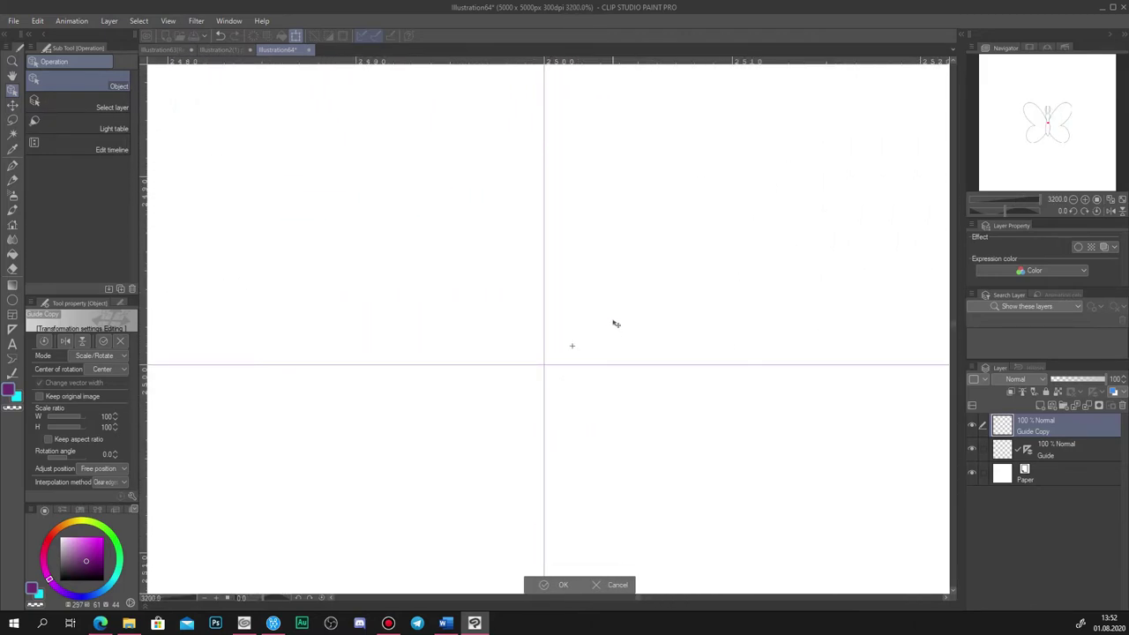
{"action": "mouse_move", "coordinate": [604, 333]}
{"action": "left_mouse_down"}
{"action": "mouse_move", "coordinate": [564, 350]}
{"action": "mouse_move", "coordinate": [601, 351]}
{"action": "left_mouse_up"}
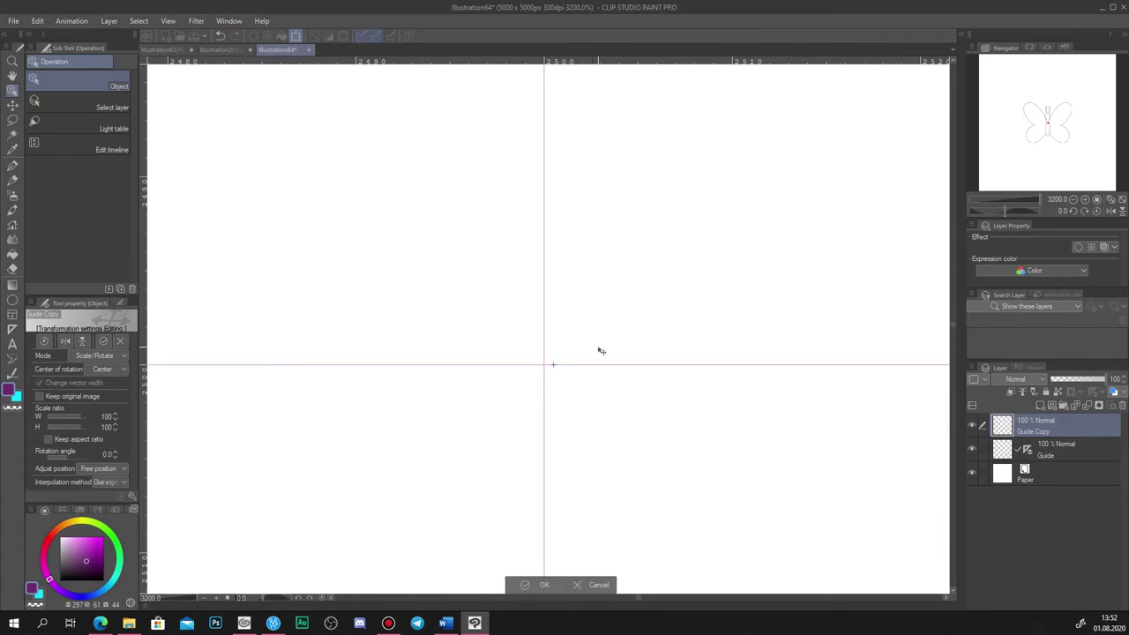
{"action": "left_click", "coordinate": [541, 584]}
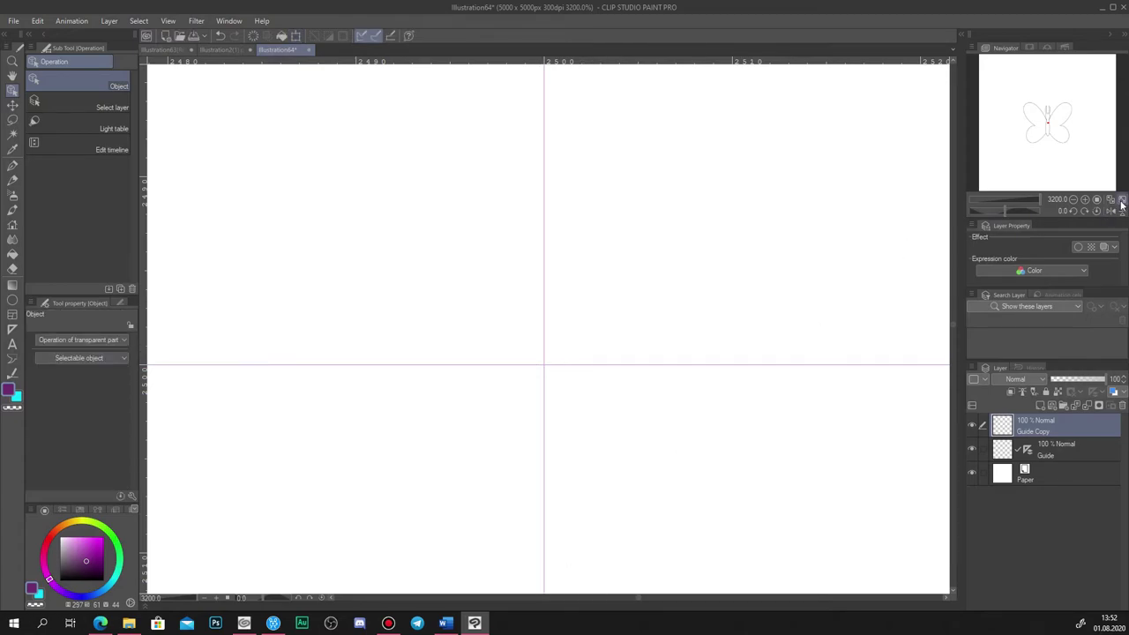
{"action": "left_click", "coordinate": [1122, 200]}
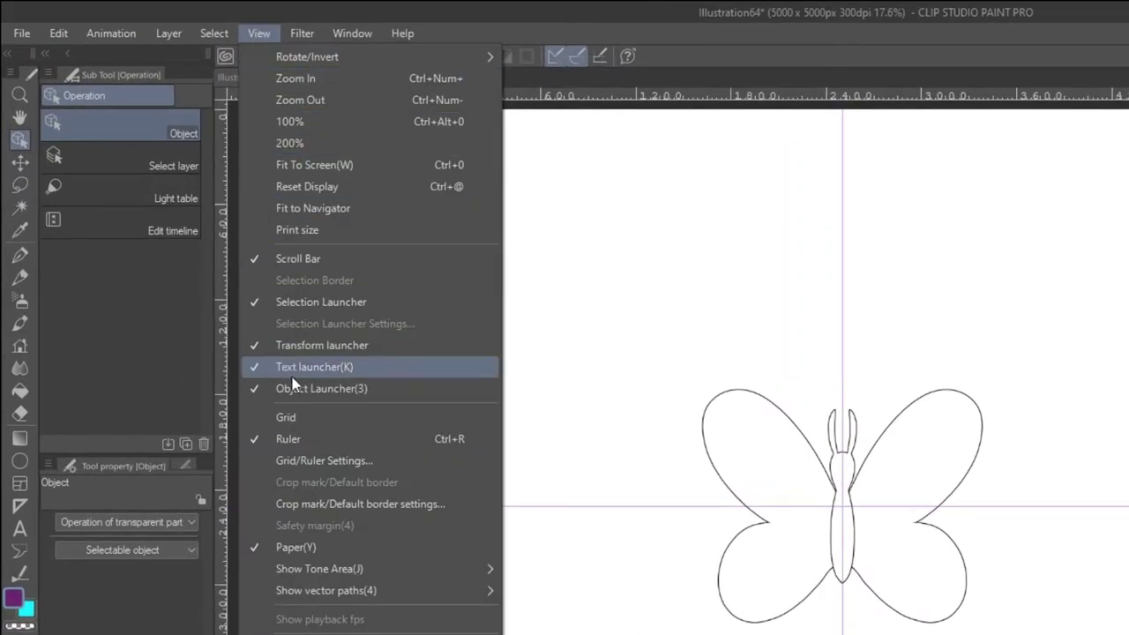
- Show the grid over the canvas and turn off snapping for the vertical guide
{"action": "left_click", "coordinate": [305, 416]}
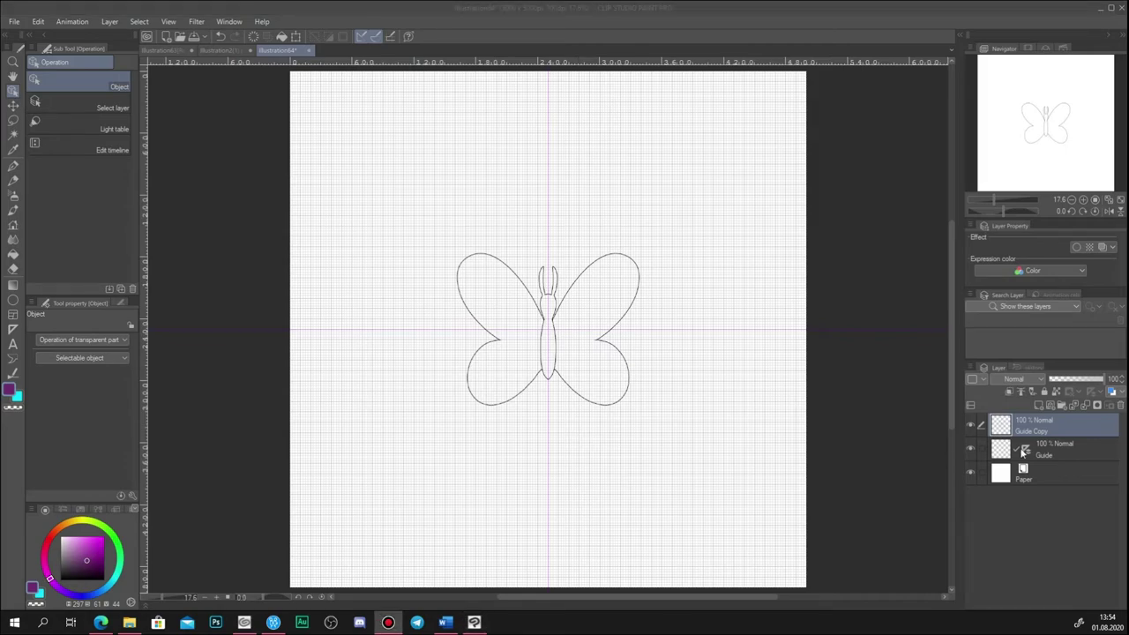
{"action": "left_click", "coordinate": [785, 474]}
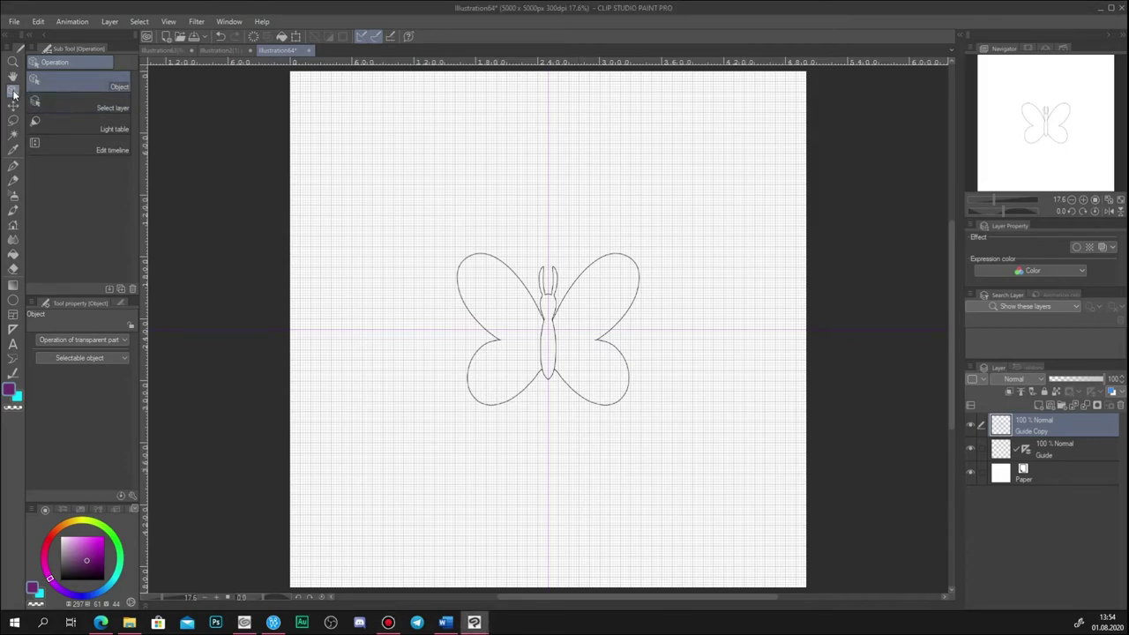
{"action": "left_click", "coordinate": [548, 202]}
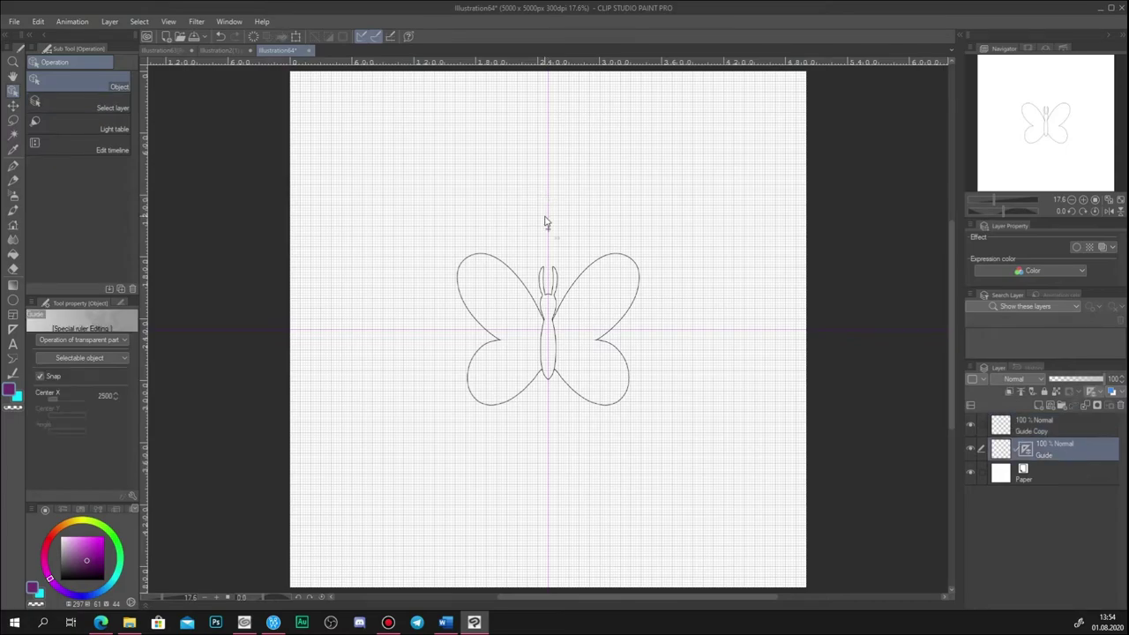
{"action": "scroll", "coordinate": [545, 222], "scroll_direction": "up", "scroll_amount": 8}
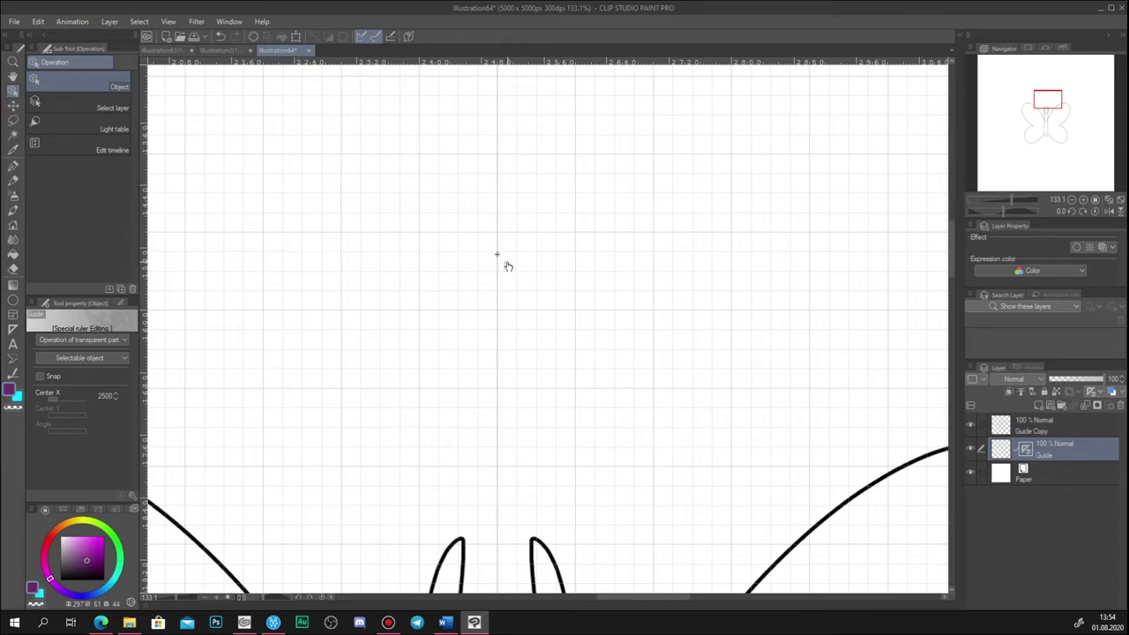
{"action": "scroll", "coordinate": [498, 230], "scroll_direction": "down", "scroll_amount": 6}
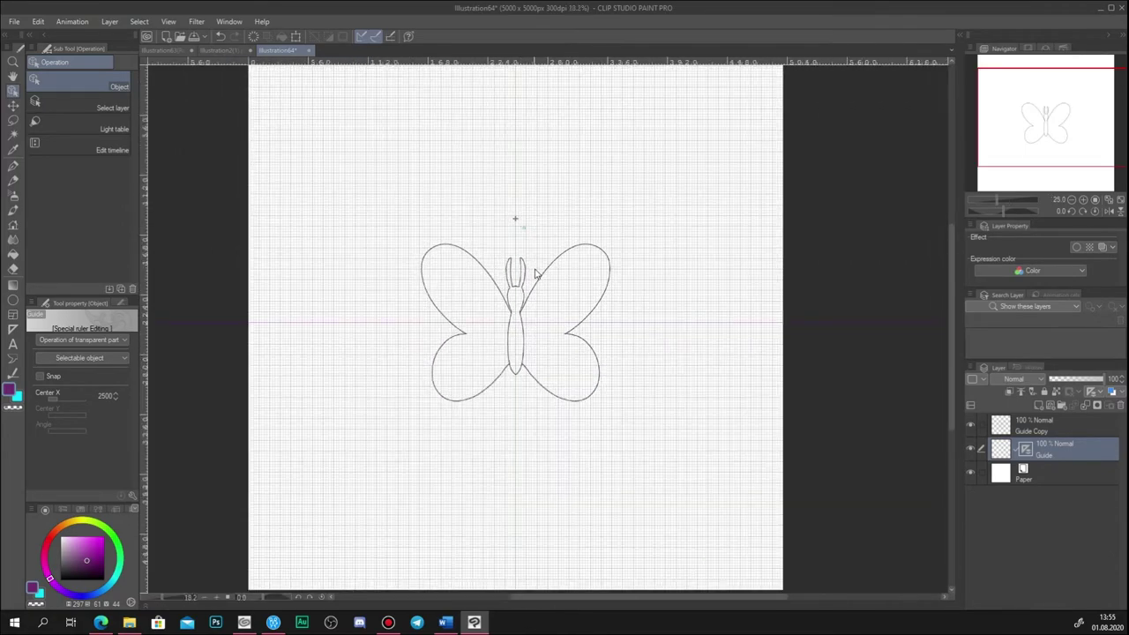
- Adjust the pen's brush size and draw test strokes near the vertical guide and along the horizontal guide
{"action": "left_click", "coordinate": [13, 167]}
{"action": "mouse_move", "coordinate": [516, 128]}
{"action": "left_mouse_down"}
{"action": "mouse_move", "coordinate": [486, 143]}
{"action": "mouse_move", "coordinate": [528, 171]}
{"action": "left_mouse_up"}
{"action": "left_click", "coordinate": [62, 344]}
{"action": "mouse_move", "coordinate": [525, 91]}
{"action": "left_mouse_down"}
{"action": "mouse_move", "coordinate": [515, 96]}
{"action": "mouse_move", "coordinate": [508, 230]}
{"action": "mouse_move", "coordinate": [495, 208]}
{"action": "left_mouse_up"}
{"action": "mouse_move", "coordinate": [688, 351]}
{"action": "left_mouse_down"}
{"action": "mouse_move", "coordinate": [392, 363]}
{"action": "mouse_move", "coordinate": [796, 348]}
{"action": "left_mouse_up"}
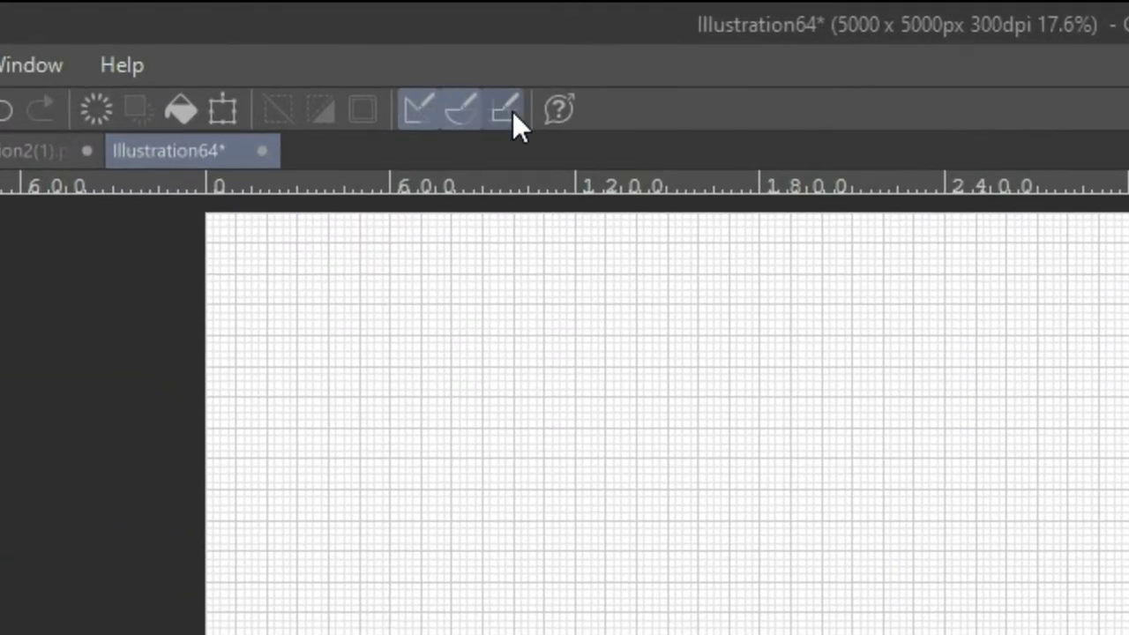
- Turn on Snap to Grid and draw two wavy test lines with the G-pen at brush size 17.8 on Layer 1
{"action": "left_click", "coordinate": [514, 111]}
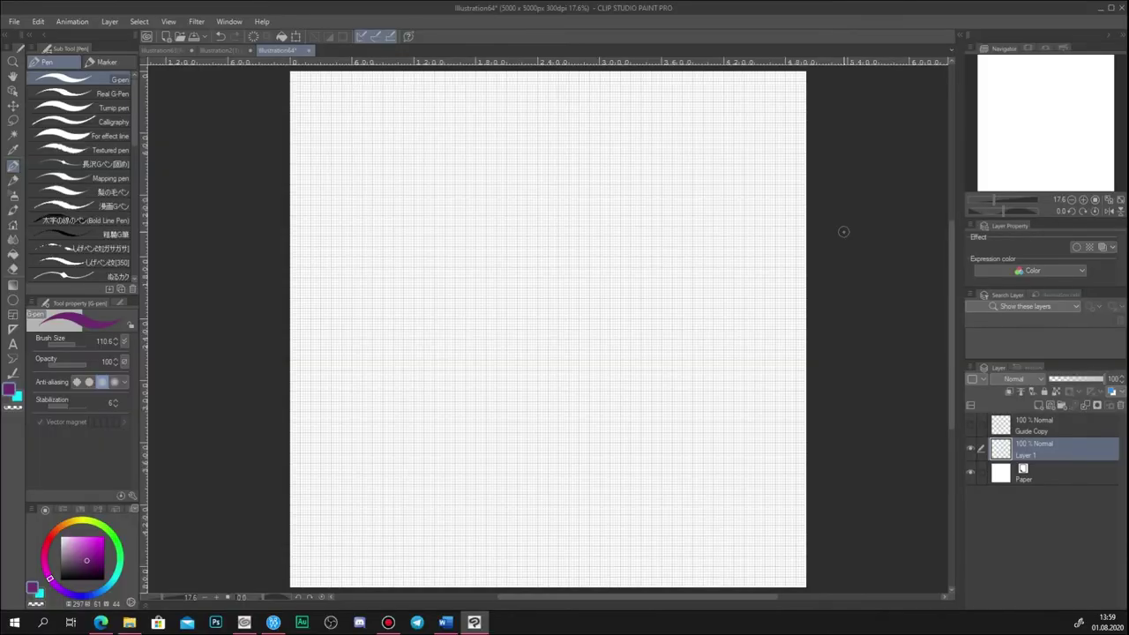
{"action": "left_click_drag", "start_coordinate": [71, 349], "coordinate": [55, 348]}
{"action": "mouse_move", "coordinate": [404, 131]}
{"action": "left_mouse_down"}
{"action": "mouse_move", "coordinate": [482, 153]}
{"action": "mouse_move", "coordinate": [425, 203]}
{"action": "mouse_move", "coordinate": [446, 243]}
{"action": "mouse_move", "coordinate": [512, 256]}
{"action": "mouse_move", "coordinate": [557, 188]}
{"action": "mouse_move", "coordinate": [564, 271]}
{"action": "mouse_move", "coordinate": [612, 334]}
{"action": "mouse_move", "coordinate": [607, 370]}
{"action": "mouse_move", "coordinate": [635, 403]}
{"action": "left_mouse_up"}
{"action": "scroll", "coordinate": [500, 194], "scroll_direction": "up", "scroll_amount": 2}
{"action": "left_click", "coordinate": [1121, 203]}
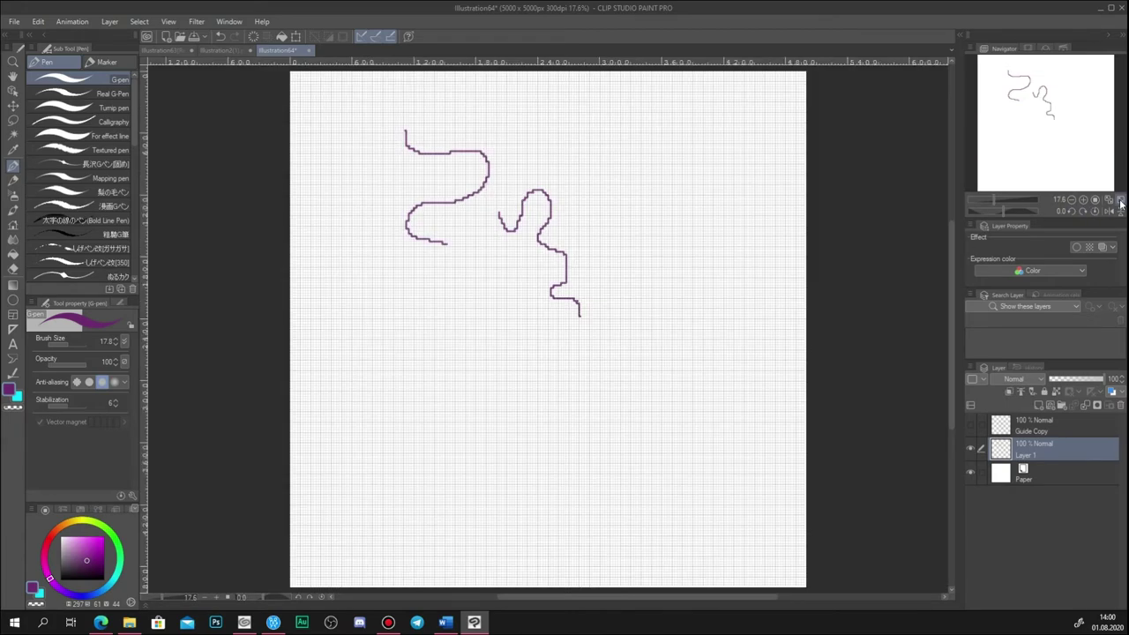
- Use Move grid to shift the grid origin to about 2207 px horizontally and 189 px vertically
{"action": "left_click", "coordinate": [13, 105]}
{"action": "left_click", "coordinate": [105, 129]}
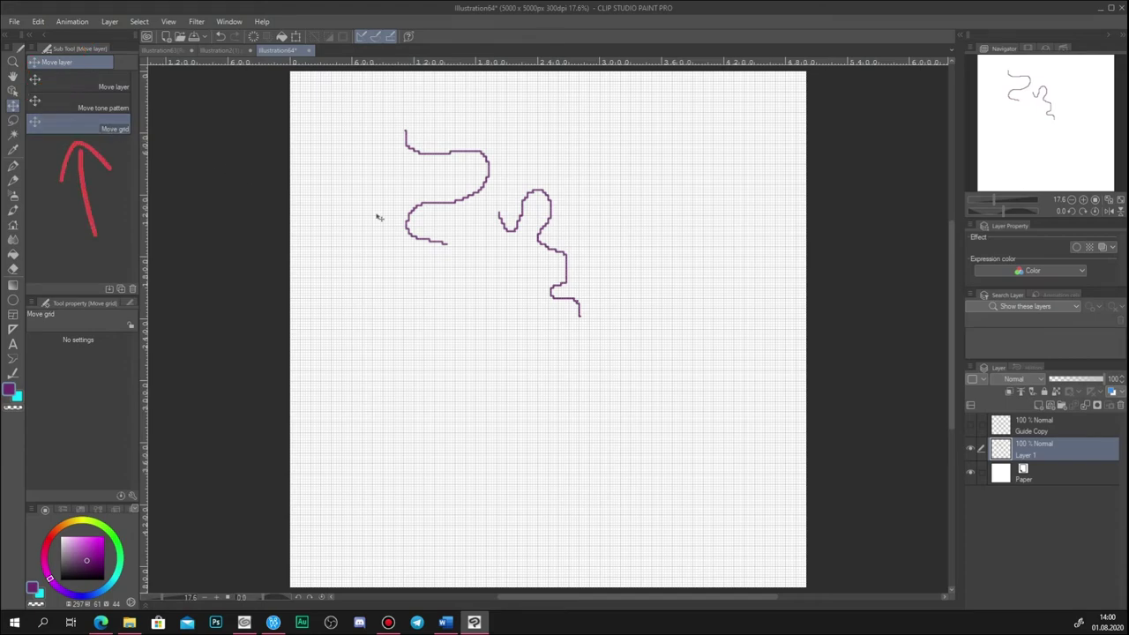
{"action": "mouse_move", "coordinate": [412, 254]}
{"action": "left_mouse_down"}
{"action": "mouse_move", "coordinate": [477, 312]}
{"action": "mouse_move", "coordinate": [396, 207]}
{"action": "mouse_move", "coordinate": [453, 295]}
{"action": "mouse_move", "coordinate": [476, 296]}
{"action": "left_mouse_up"}
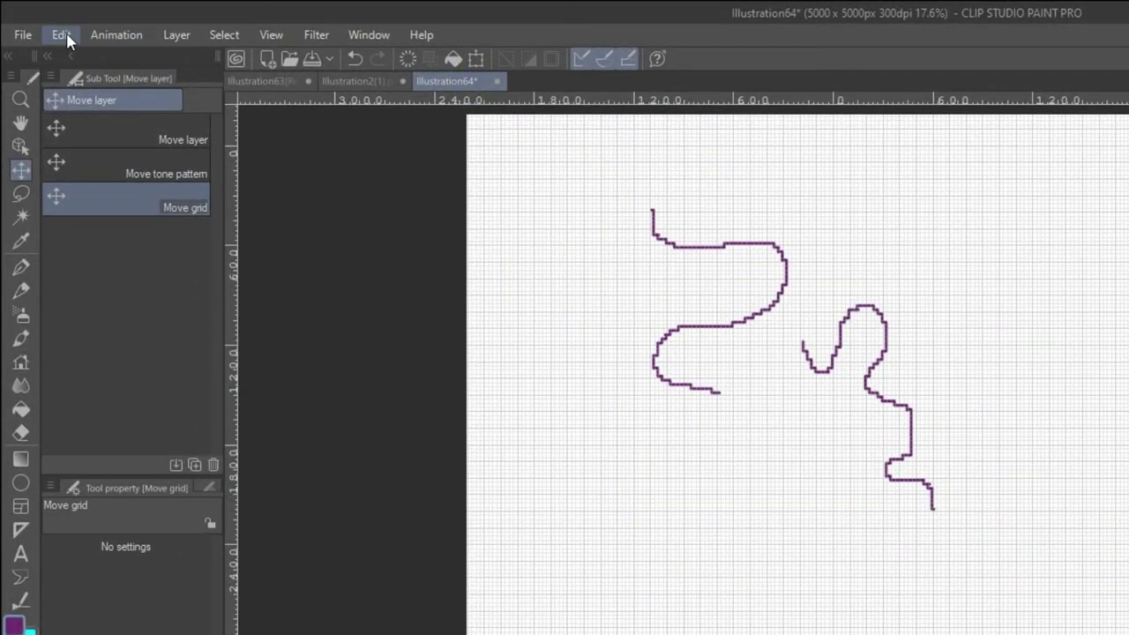
- Review the Ruler/Unit preferences, including the opacity of rulers, grid and crop marks, and close them without saving
{"action": "left_click", "coordinate": [23, 34]}
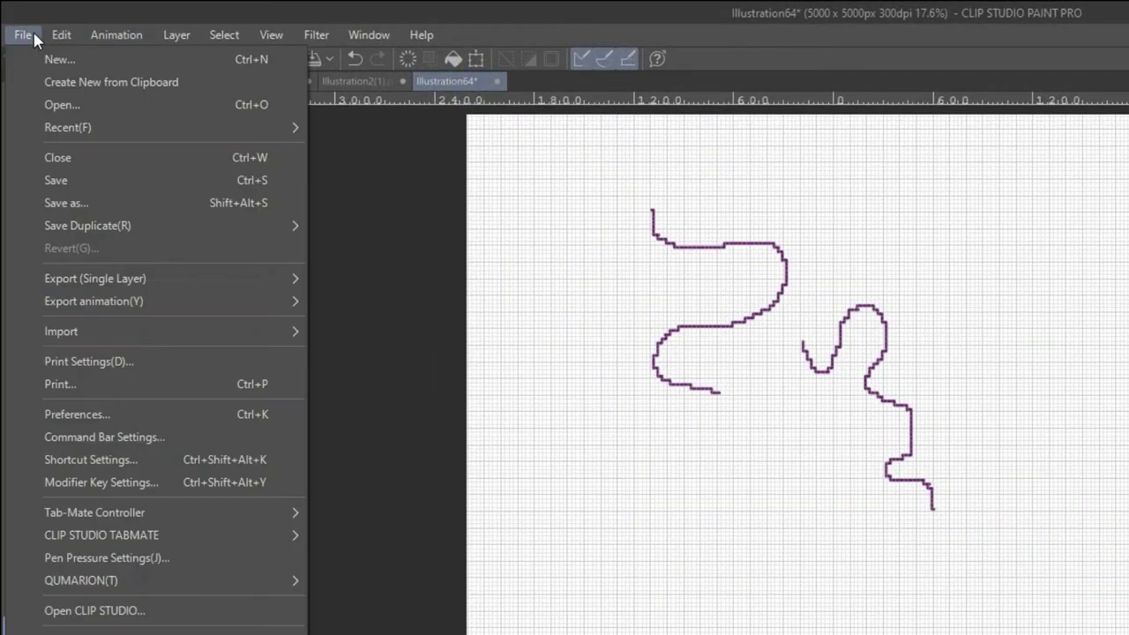
{"action": "left_click", "coordinate": [123, 417]}
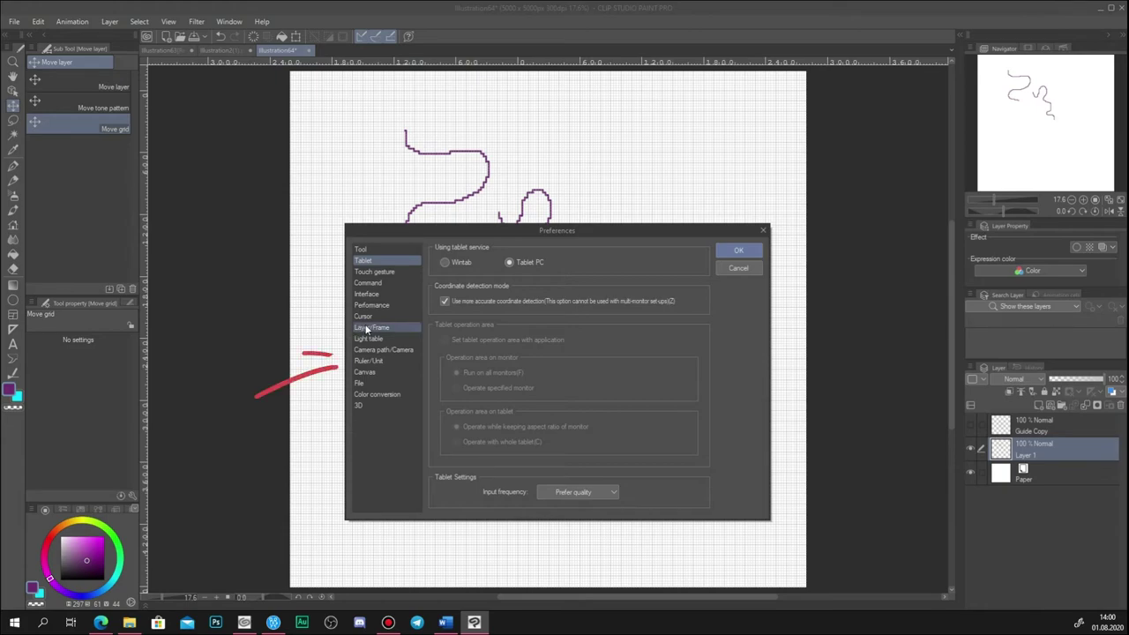
{"action": "left_click", "coordinate": [378, 361]}
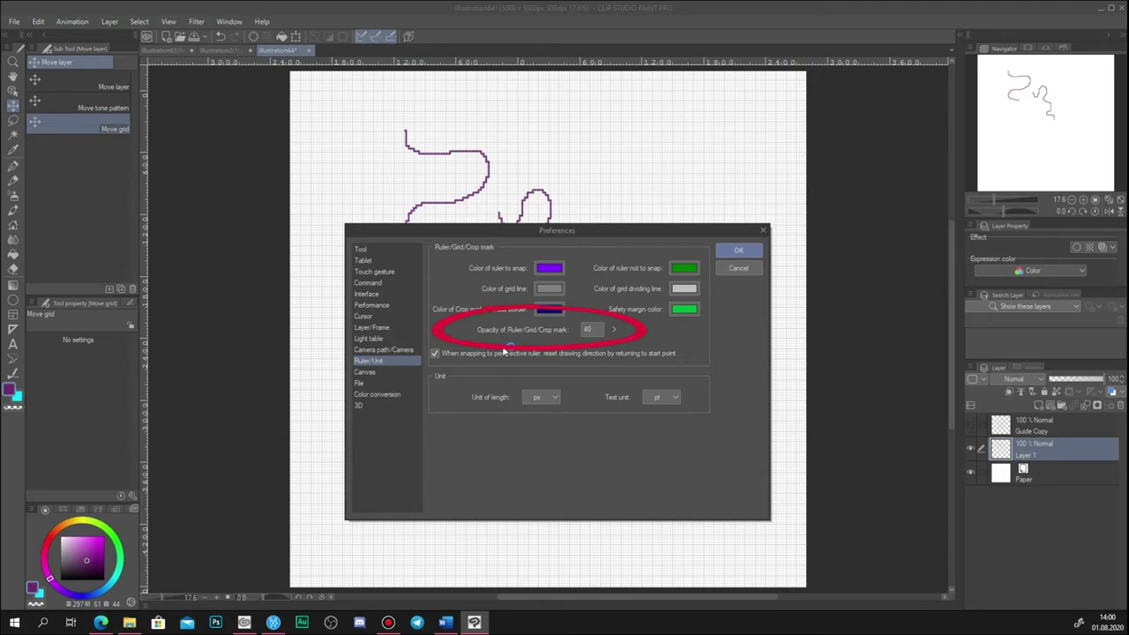
{"action": "left_click", "coordinate": [737, 269]}
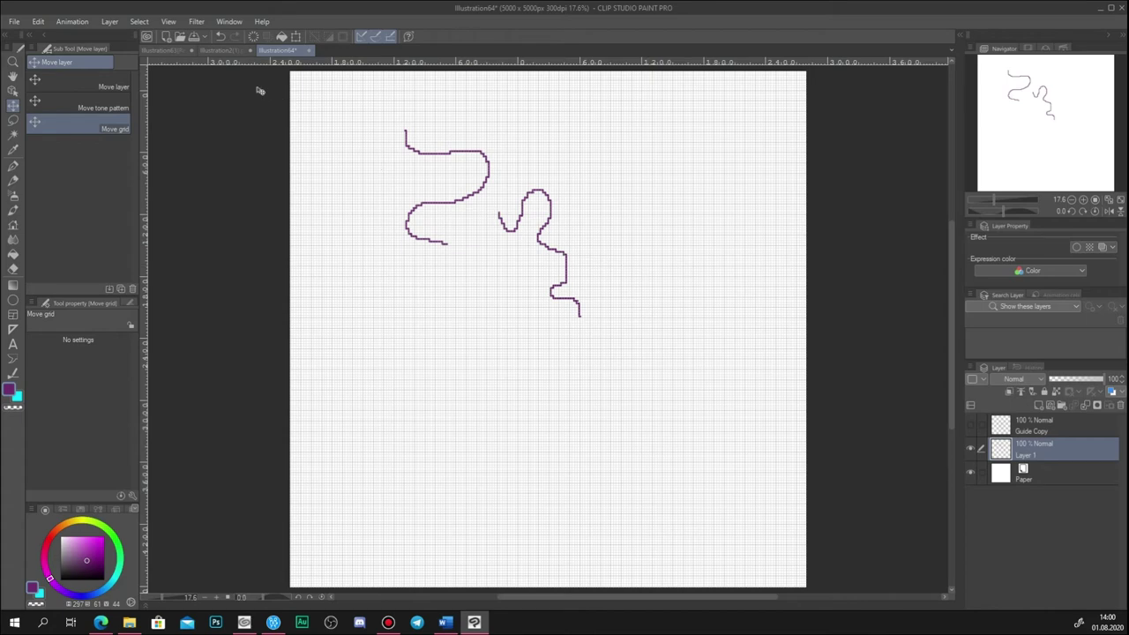
- Open the grid/ruler settings to review the ruler origin, grid gap and number of divisions
{"action": "left_click", "coordinate": [167, 21]}
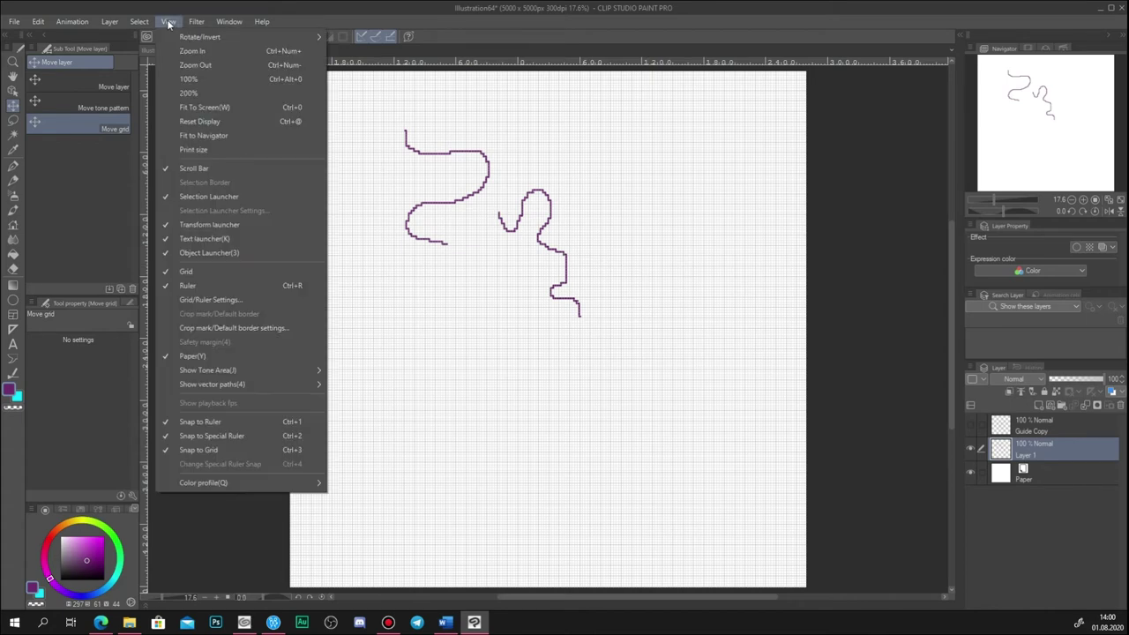
{"action": "left_click", "coordinate": [244, 300]}
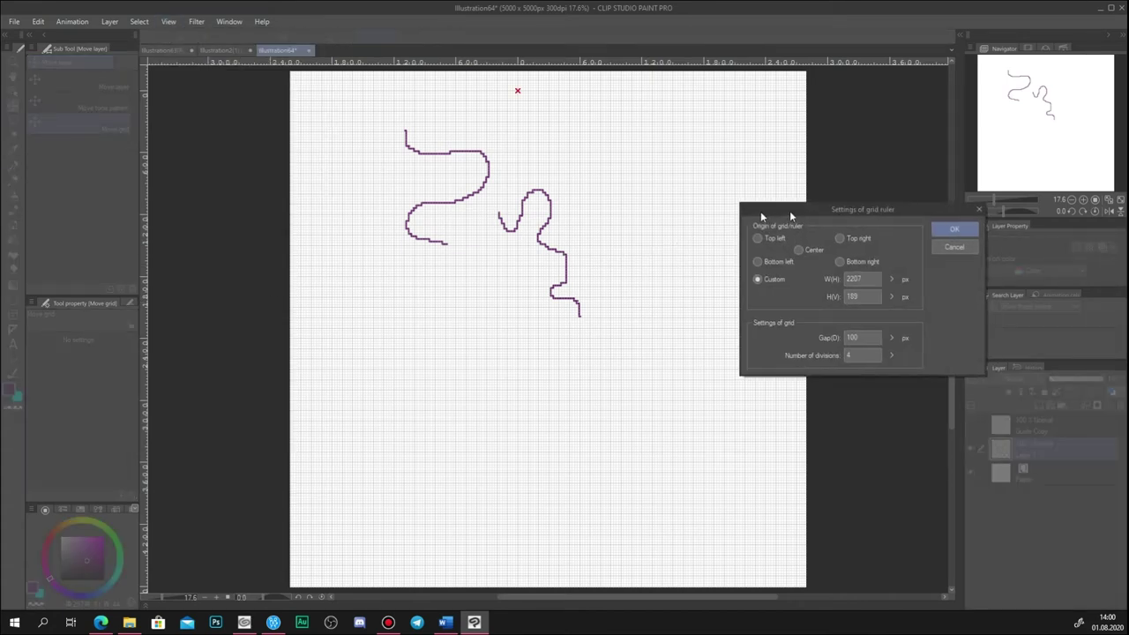
{"action": "left_click_drag", "start_coordinate": [783, 212], "coordinate": [483, 251]}
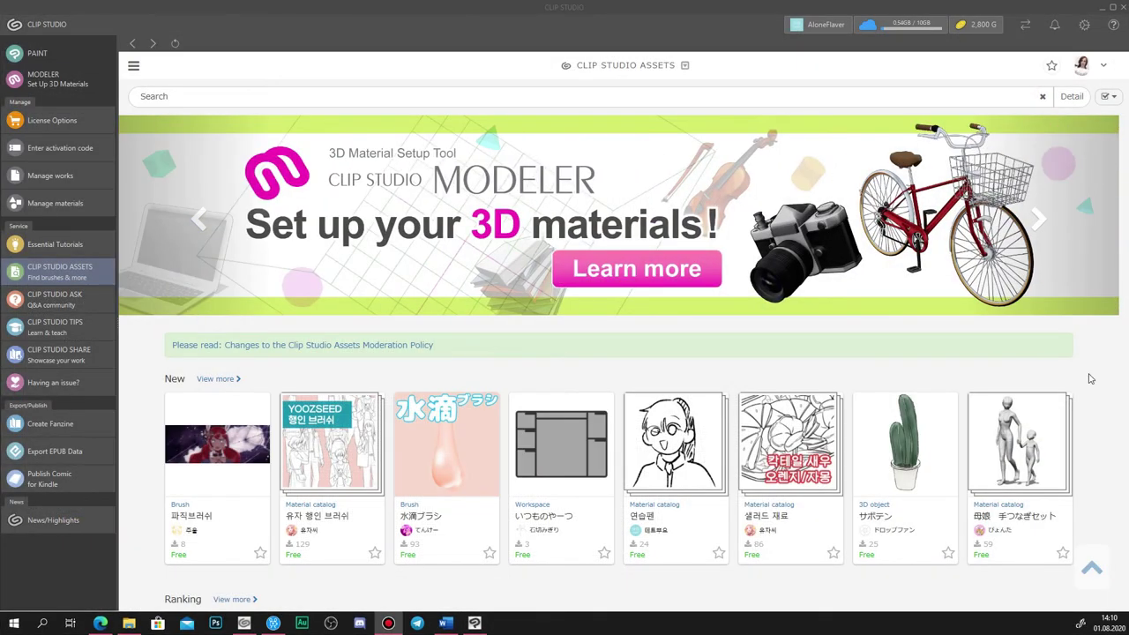
- Search Clip Studio Assets for "ruler" and browse the available ruler materials
{"action": "left_click", "coordinate": [826, 99]}
{"action": "type", "text": "ruler"}
{"action": "key", "text": "Return"}
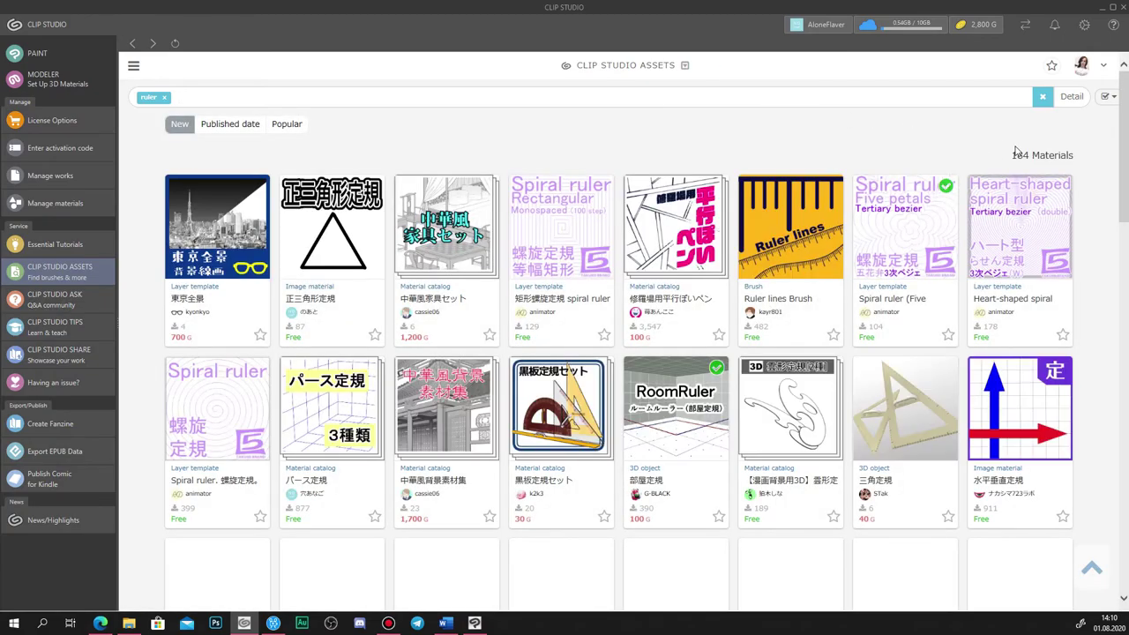
{"action": "scroll", "coordinate": [1100, 168], "scroll_direction": "down", "scroll_amount": 5}
{"action": "scroll", "coordinate": [1100, 169], "scroll_direction": "down", "scroll_amount": 8}
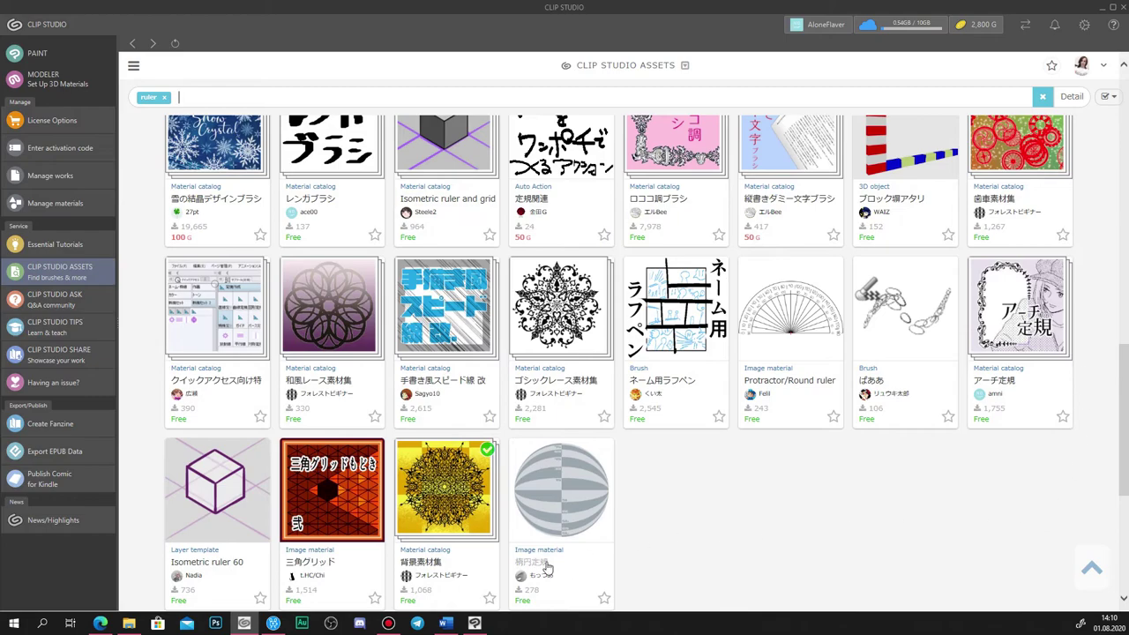
- Switch to Clip Studio Paint, place the Spiral ruler (Five petals) material on the blank canvas and scale it to fill the canvas
{"action": "left_click", "coordinate": [475, 623]}
{"action": "left_click", "coordinate": [951, 35]}
{"action": "left_click_drag", "start_coordinate": [873, 167], "coordinate": [621, 214]}
{"action": "left_click_drag", "start_coordinate": [417, 195], "coordinate": [814, 552]}
{"action": "key", "text": "Return"}
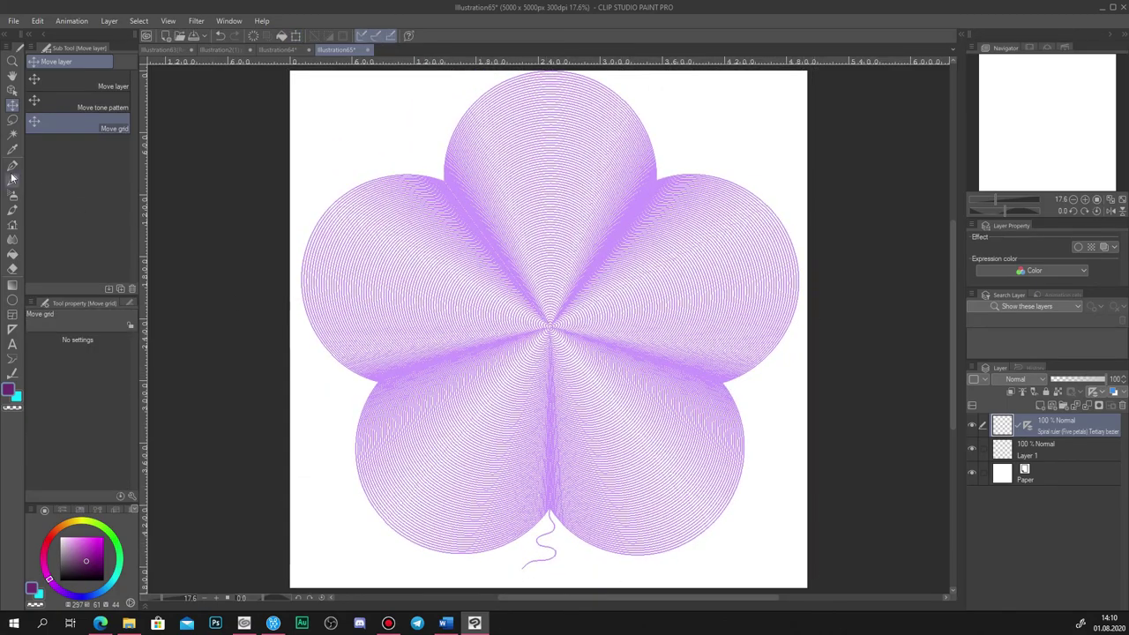
- Try the G-pen at the spiral's centre, undo that stroke, and set the brush size to 12
{"action": "key", "text": "p"}
{"action": "scroll", "coordinate": [553, 315], "scroll_direction": "up", "scroll_amount": 5}
{"action": "left_click", "coordinate": [536, 363]}
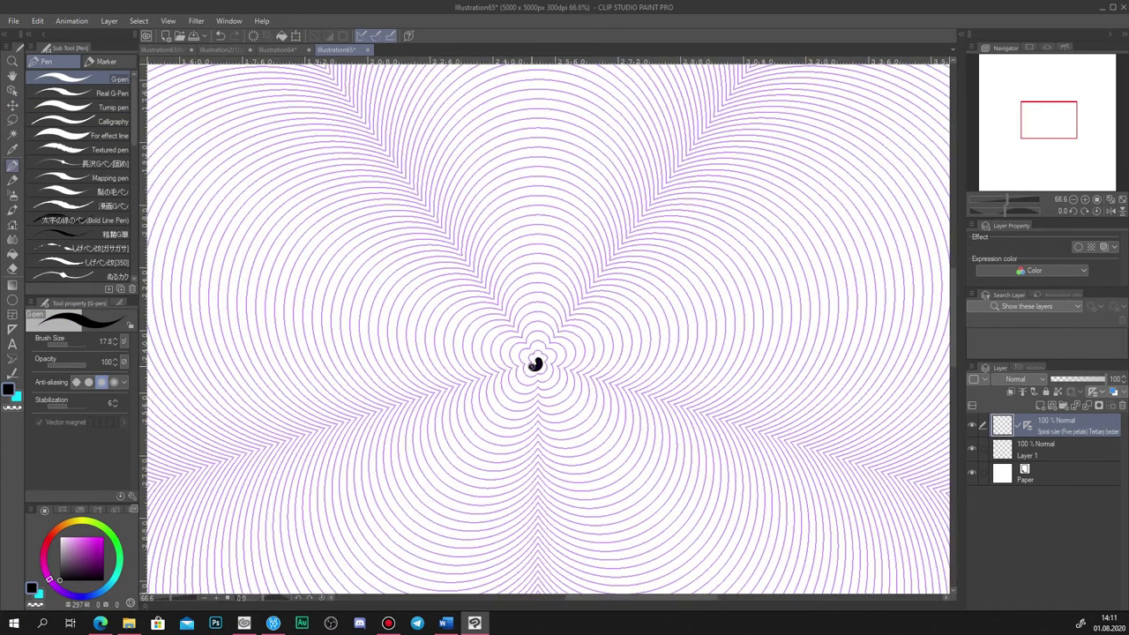
{"action": "key", "text": "ctrl+z"}
{"action": "left_click", "coordinate": [106, 342]}
{"action": "type", "text": "12"}
{"action": "key", "text": "Return"}
- Trace the five-petal spiral ruler in black from its centre out to the outer edge of the petals
{"action": "left_click_drag", "start_coordinate": [537, 360], "coordinate": [794, 397]}
{"action": "scroll", "coordinate": [794, 397], "scroll_direction": "down", "scroll_amount": 5}
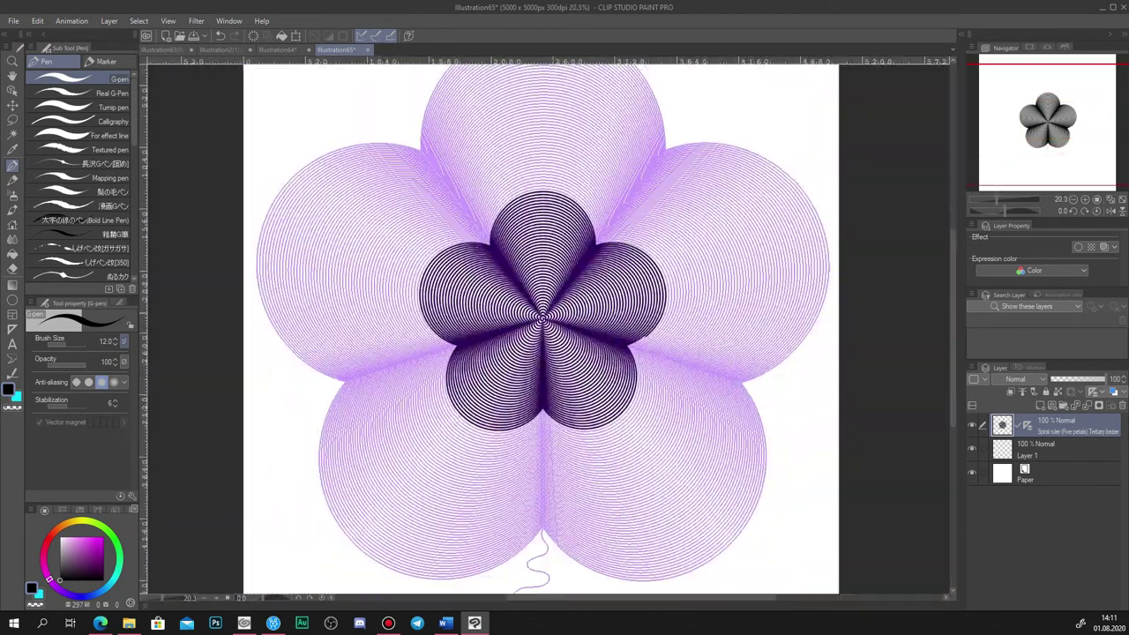
{"action": "left_click_drag", "start_coordinate": [667, 341], "coordinate": [783, 383]}
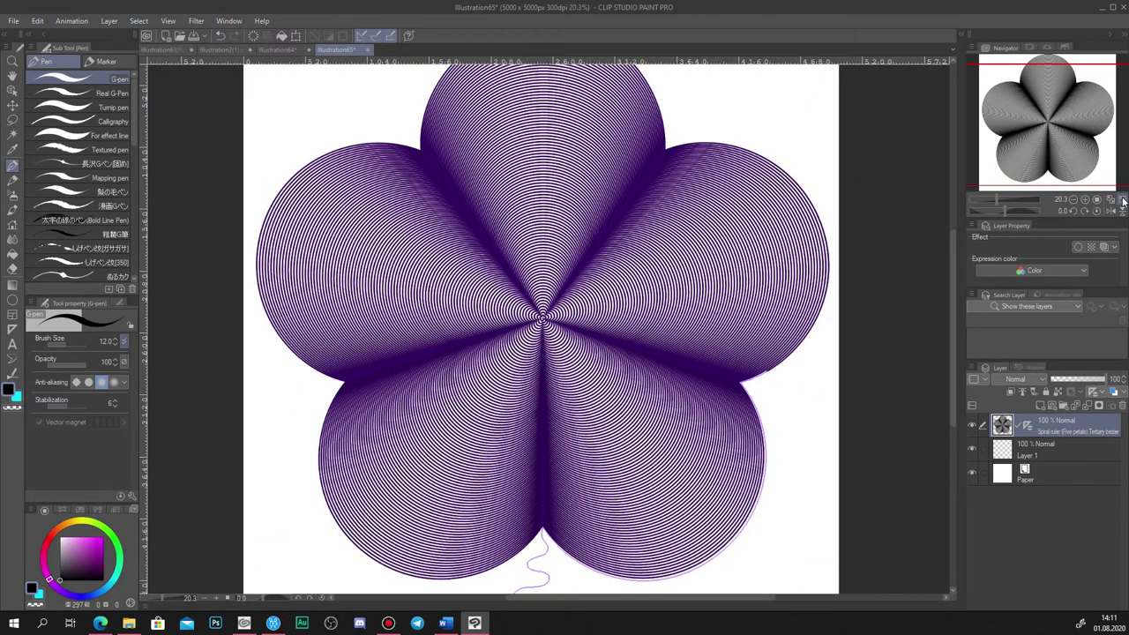
- Delete the spiral ruler from its layer and inspect the drawn black spiral at its centre
{"action": "left_click", "coordinate": [1121, 200]}
{"action": "right_click", "coordinate": [1027, 427]}
{"action": "left_click", "coordinate": [1022, 448]}
{"action": "scroll", "coordinate": [548, 320], "scroll_direction": "up", "scroll_amount": 8}
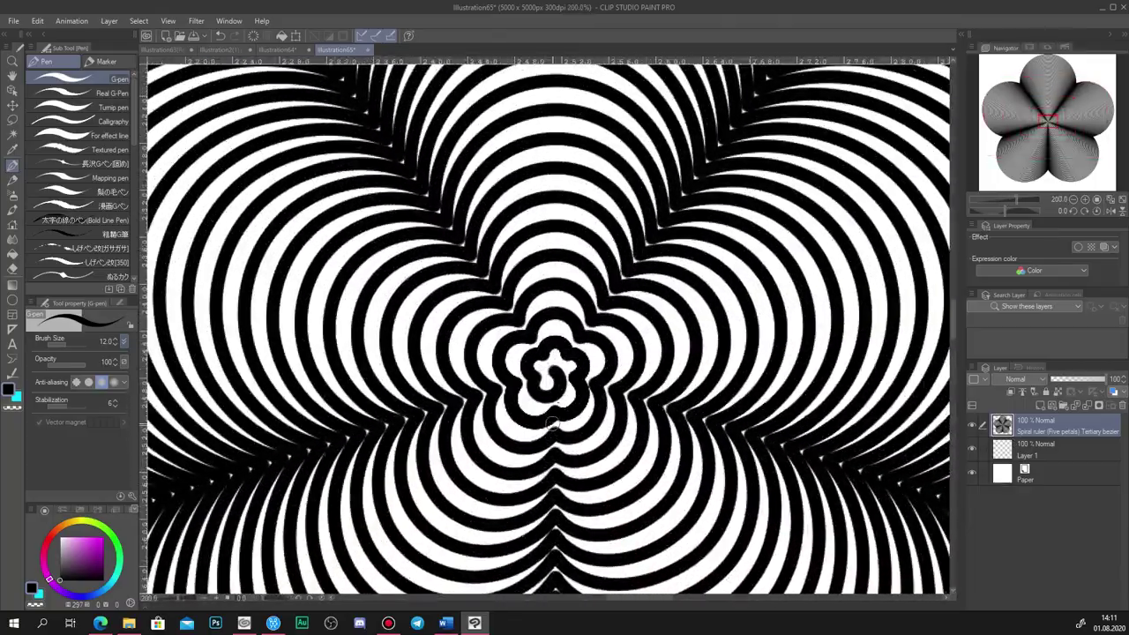
- Clear the black spiral from its layer and place the downloaded RoomRuler 3D material on the canvas
{"action": "scroll", "coordinate": [558, 369], "scroll_direction": "down", "scroll_amount": 8}
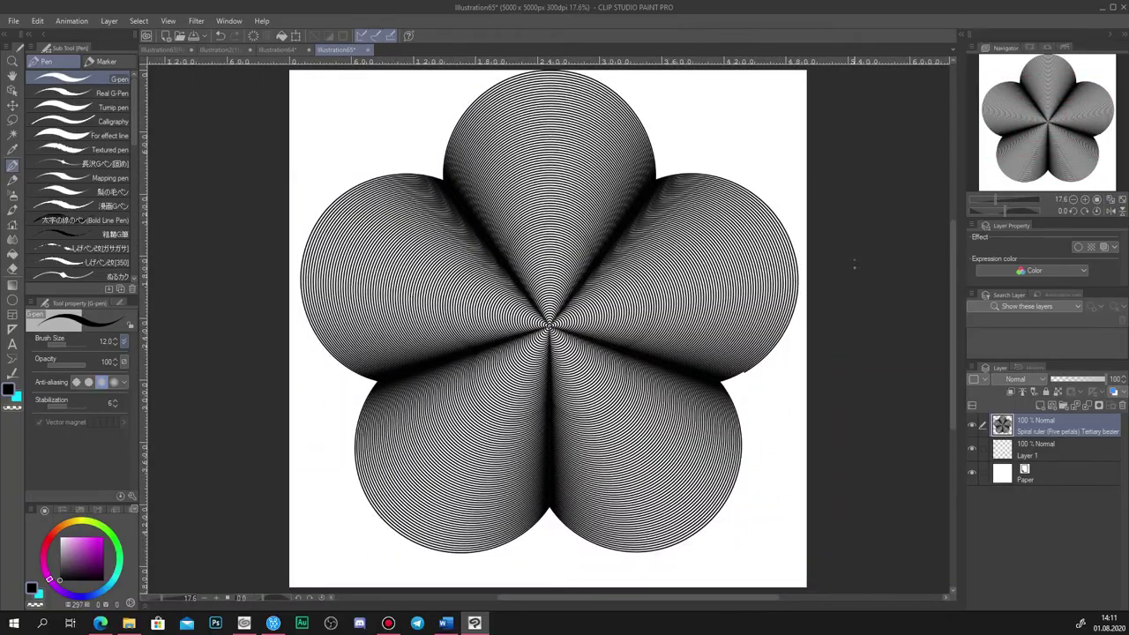
{"action": "left_click", "coordinate": [253, 35]}
{"action": "left_click", "coordinate": [962, 34]}
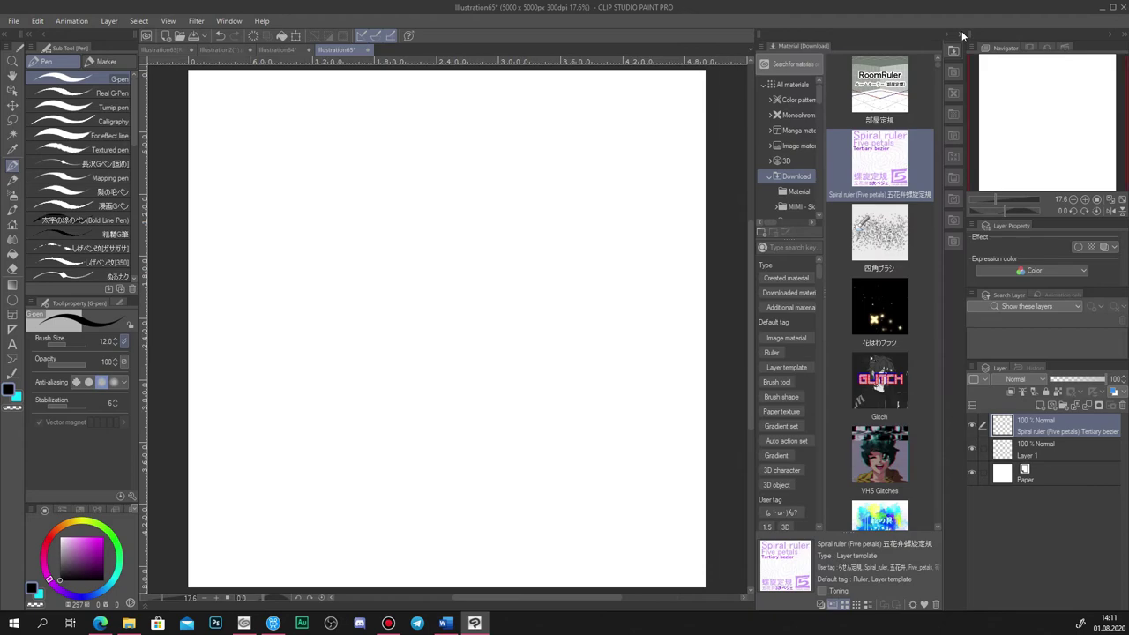
{"action": "left_click_drag", "start_coordinate": [898, 101], "coordinate": [615, 193]}
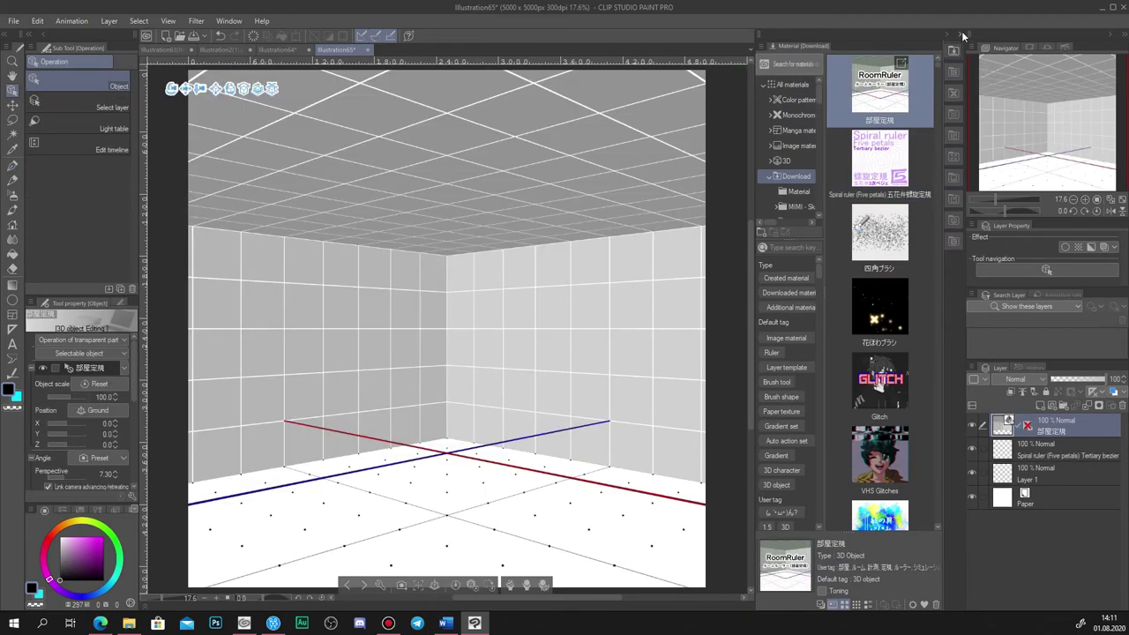
{"action": "left_click", "coordinate": [963, 35]}
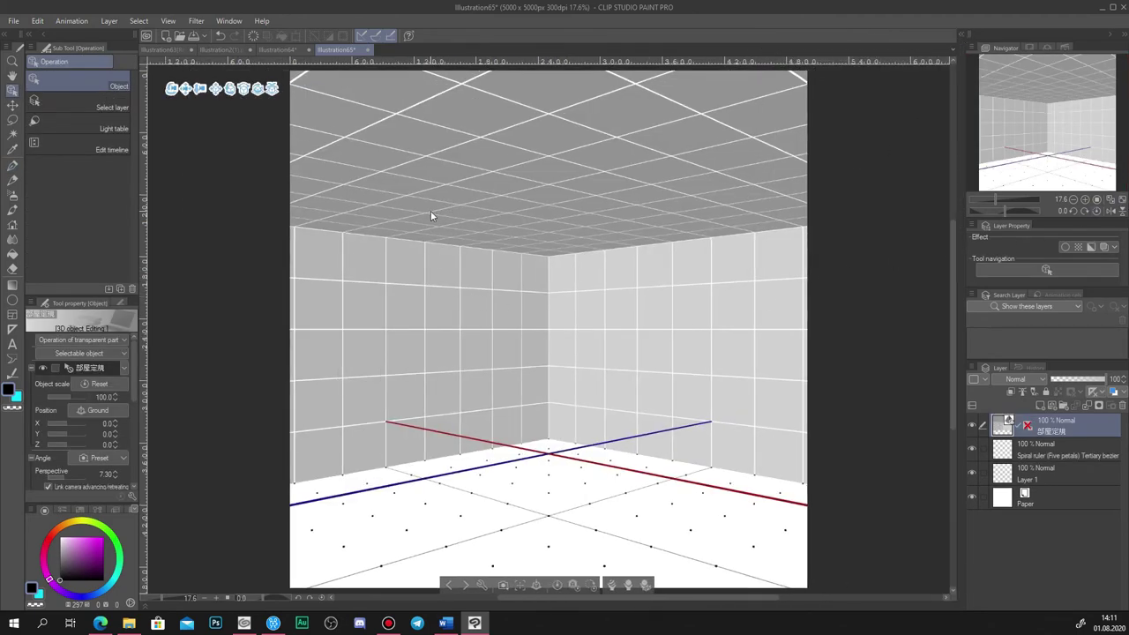
- Rotate the camera slightly around the 3D room and show the room layer's perspective ruler
{"action": "mouse_move", "coordinate": [171, 88]}
{"action": "left_mouse_down"}
{"action": "mouse_move", "coordinate": [278, 122]}
{"action": "mouse_move", "coordinate": [469, 123]}
{"action": "mouse_move", "coordinate": [517, 101]}
{"action": "mouse_move", "coordinate": [317, 113]}
{"action": "mouse_move", "coordinate": [162, 89]}
{"action": "mouse_move", "coordinate": [172, 92]}
{"action": "left_mouse_up"}
{"action": "left_click", "coordinate": [1027, 426]}
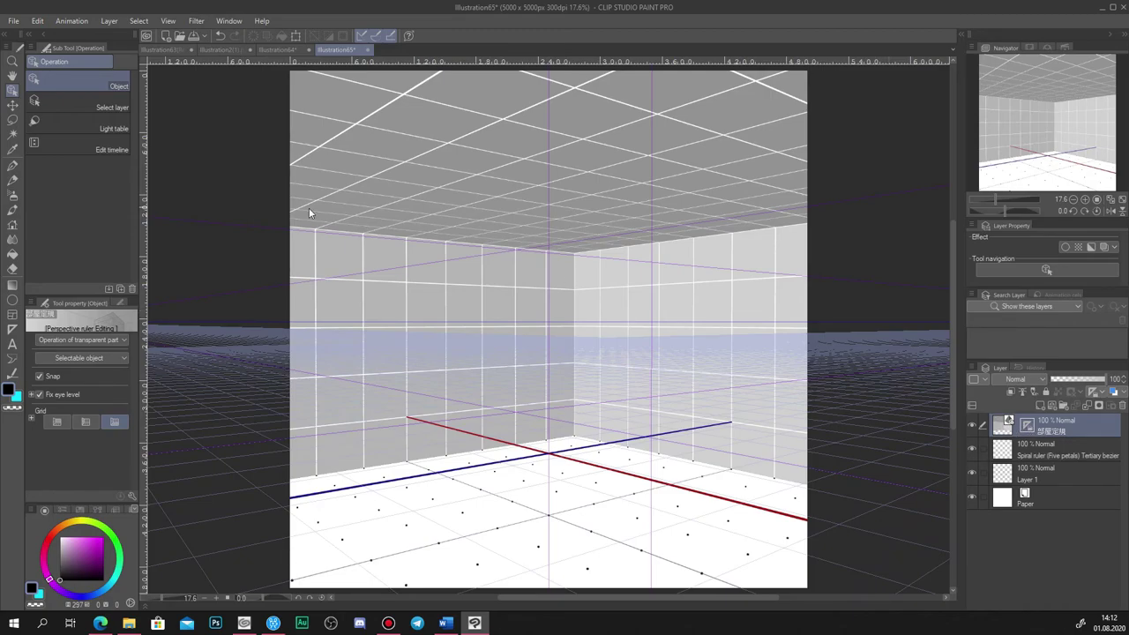
{"action": "scroll", "coordinate": [353, 216], "scroll_direction": "down", "scroll_amount": 3}
{"action": "scroll", "coordinate": [353, 216], "scroll_direction": "up", "scroll_amount": 3}
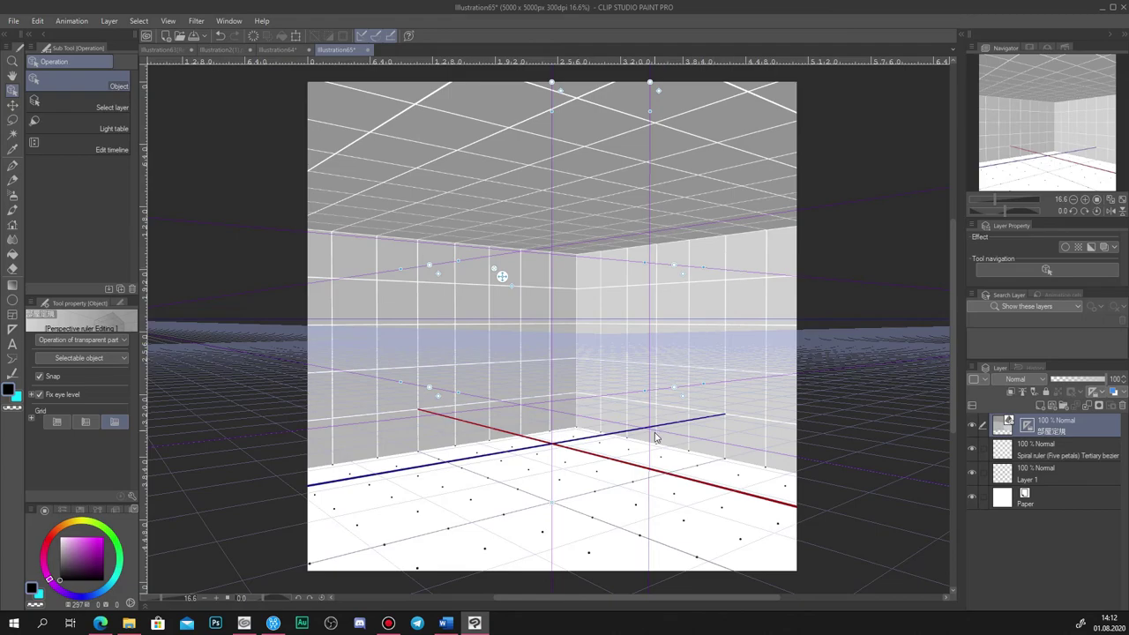
- Try the room object's 10m x 10m x 5m layouts and choose the 5m x 5m x 2.5m layout with the colour wheel floor
{"action": "left_click", "coordinate": [999, 428]}
{"action": "scroll", "coordinate": [53, 455], "scroll_direction": "down", "scroll_amount": 5}
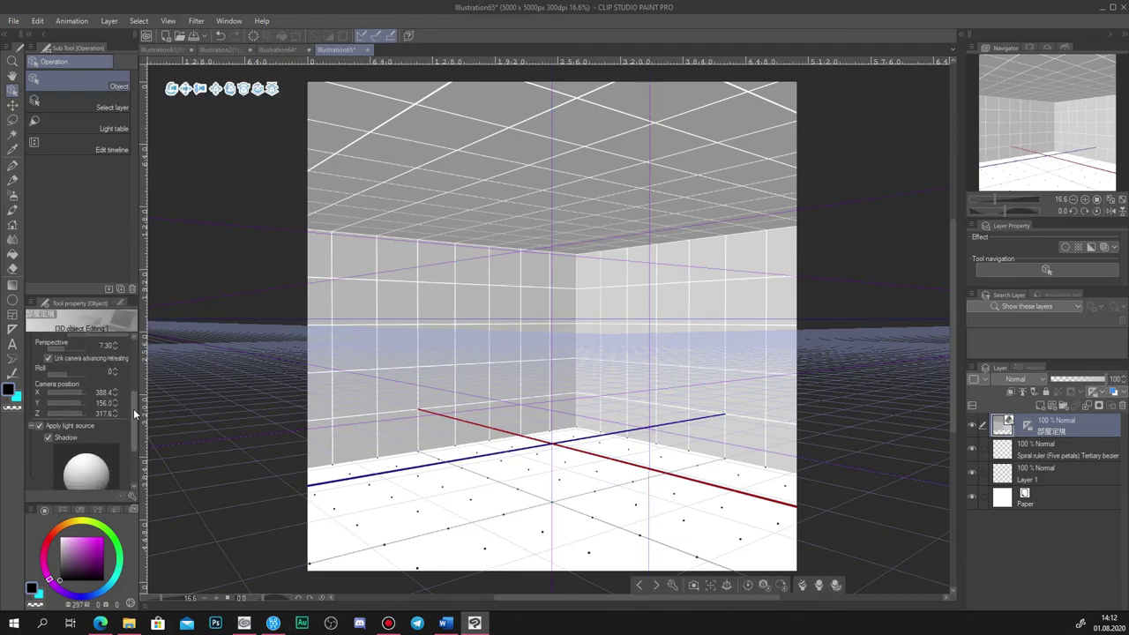
{"action": "left_click", "coordinate": [53, 454]}
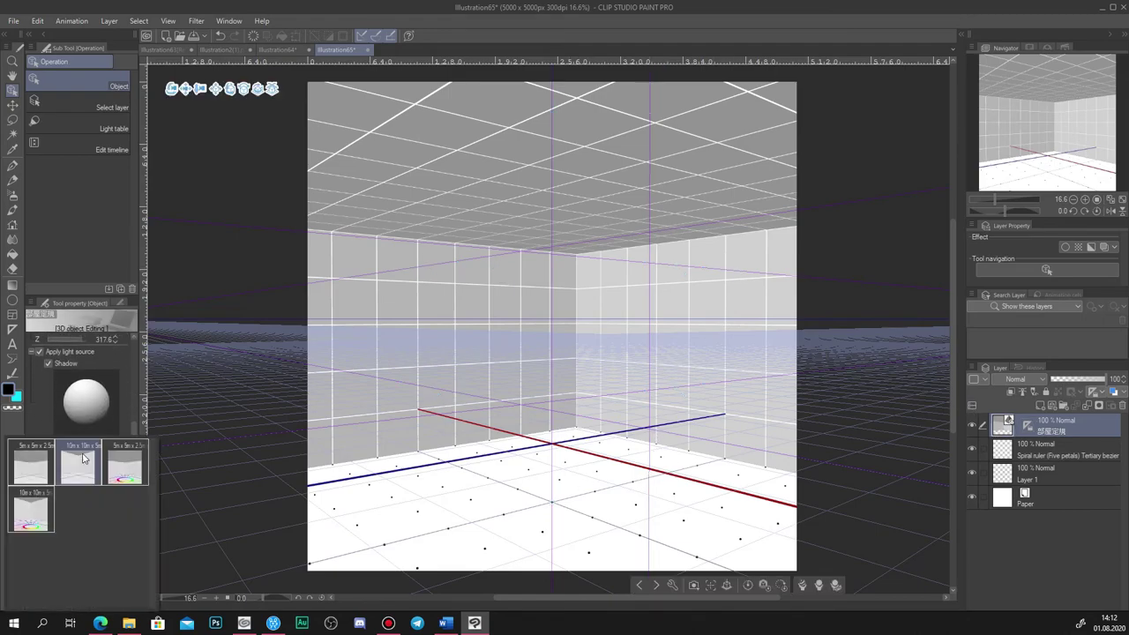
{"action": "left_click", "coordinate": [76, 469]}
{"action": "left_click", "coordinate": [33, 511]}
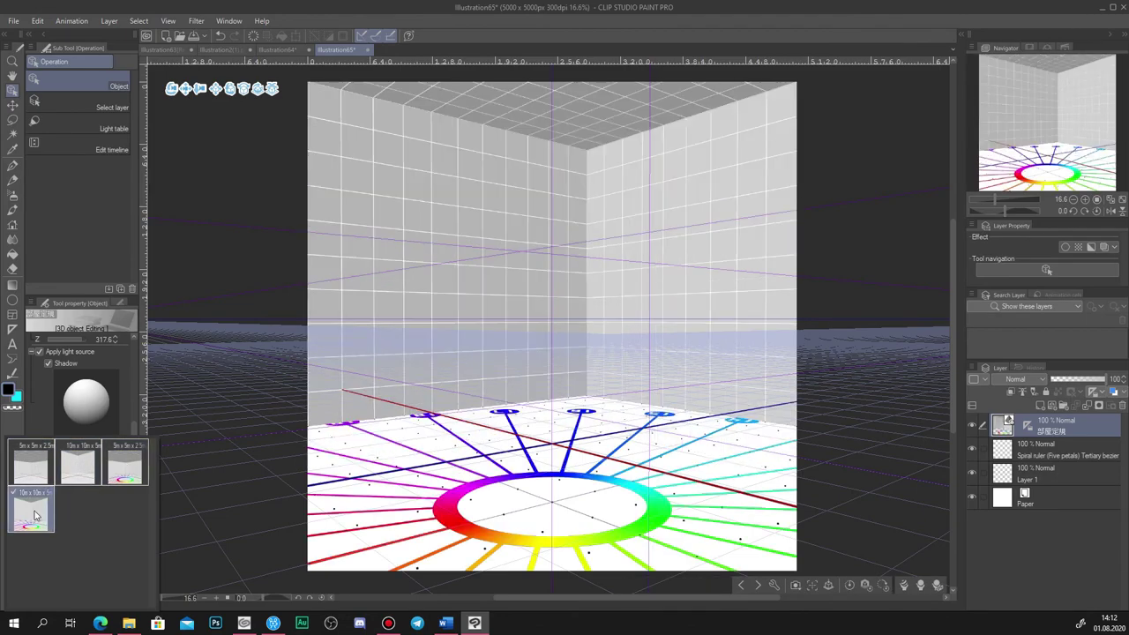
{"action": "left_click", "coordinate": [125, 463]}
- Adjust the room parts: set A-X to 41, A-Z to 42, B-X to 25, B-Z to 35, UP-DOWN to 36 and TOP to 63, and shift the walls
{"action": "left_click", "coordinate": [102, 450]}
{"action": "left_click_drag", "start_coordinate": [103, 451], "coordinate": [133, 564]}
{"action": "left_click_drag", "start_coordinate": [93, 591], "coordinate": [149, 587]}
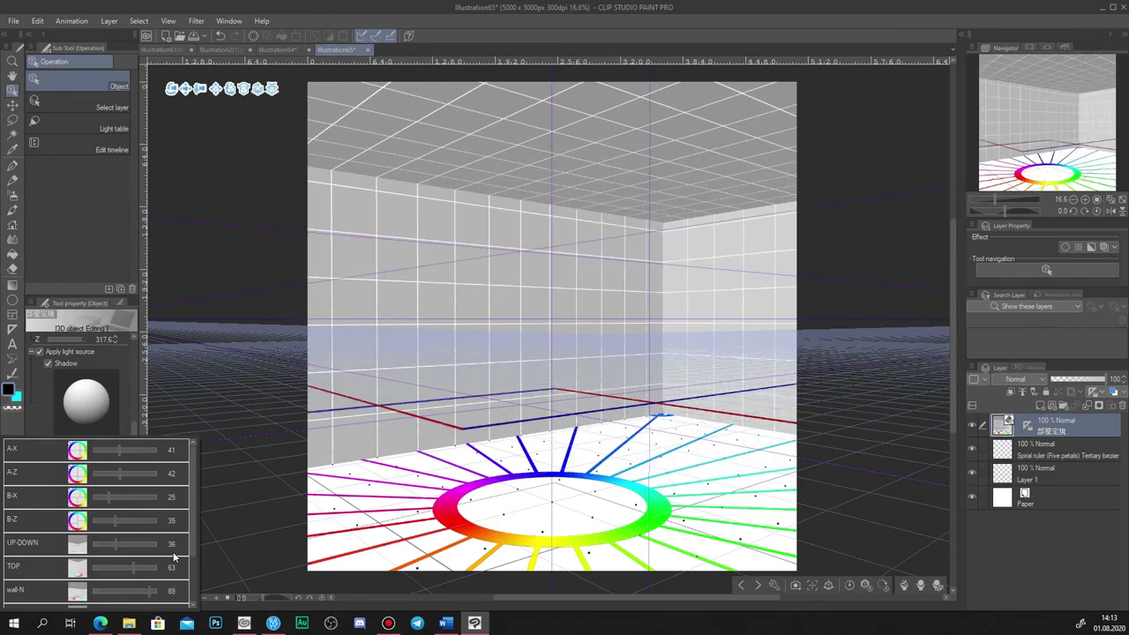
{"action": "left_click_drag", "start_coordinate": [191, 486], "coordinate": [184, 603]}
{"action": "left_click_drag", "start_coordinate": [94, 548], "coordinate": [161, 596]}
- Add a raster layer above the room and draw the box's front vertical edge on it with the G-pen
{"action": "left_click", "coordinate": [1041, 406]}
{"action": "key", "text": "p"}
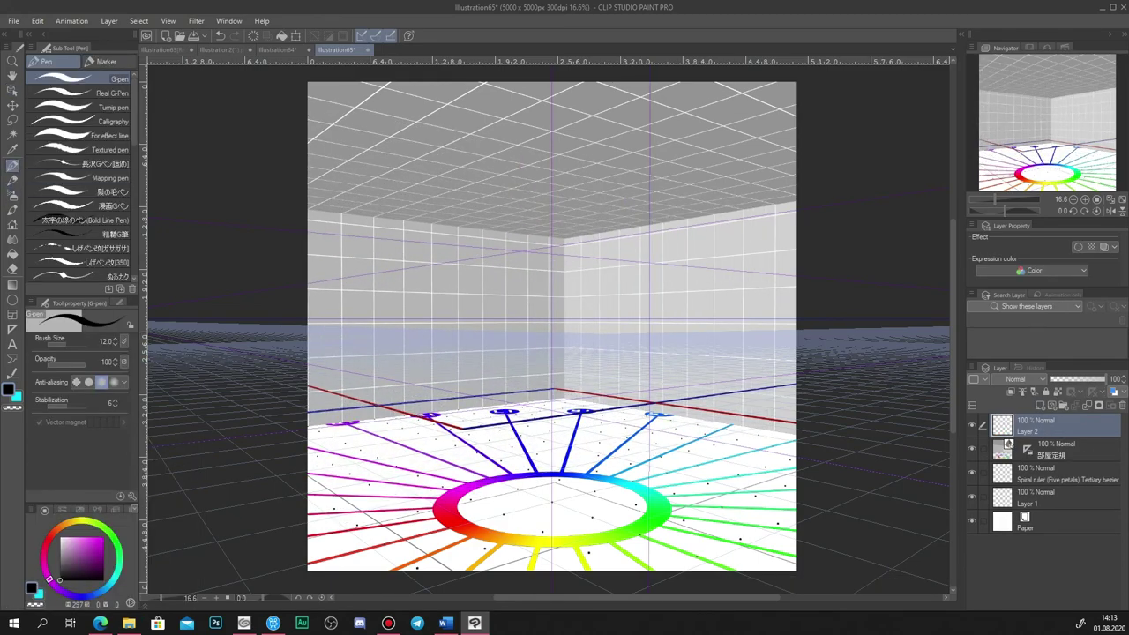
{"action": "left_click_drag", "start_coordinate": [463, 488], "coordinate": [463, 529]}
{"action": "left_click_drag", "start_coordinate": [461, 429], "coordinate": [460, 523]}
- Lower the room layer's opacity to 46% and draw the box's upper edges on Layer 2 along the perspective ruler
{"action": "left_click", "coordinate": [1056, 453]}
{"action": "left_click", "coordinate": [1076, 380]}
{"action": "left_click", "coordinate": [1051, 429]}
{"action": "left_click_drag", "start_coordinate": [376, 397], "coordinate": [480, 423]}
{"action": "mouse_move", "coordinate": [358, 407]}
{"action": "left_mouse_down"}
{"action": "mouse_move", "coordinate": [498, 450]}
{"action": "mouse_move", "coordinate": [723, 397]}
{"action": "left_mouse_up"}
{"action": "left_click_drag", "start_coordinate": [553, 386], "coordinate": [743, 413]}
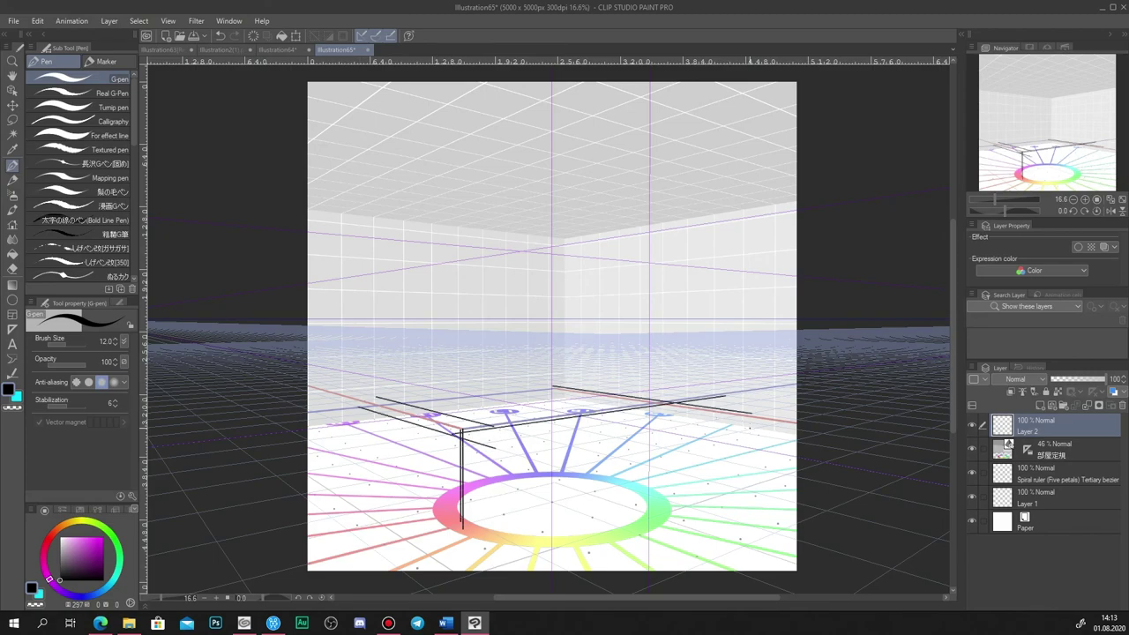
- Draw the box's remaining vertical edges and its lower edges along the floor on Layer 2
{"action": "left_click_drag", "start_coordinate": [651, 402], "coordinate": [651, 477]}
{"action": "left_click_drag", "start_coordinate": [669, 401], "coordinate": [669, 498]}
{"action": "left_click_drag", "start_coordinate": [462, 526], "coordinate": [741, 453]}
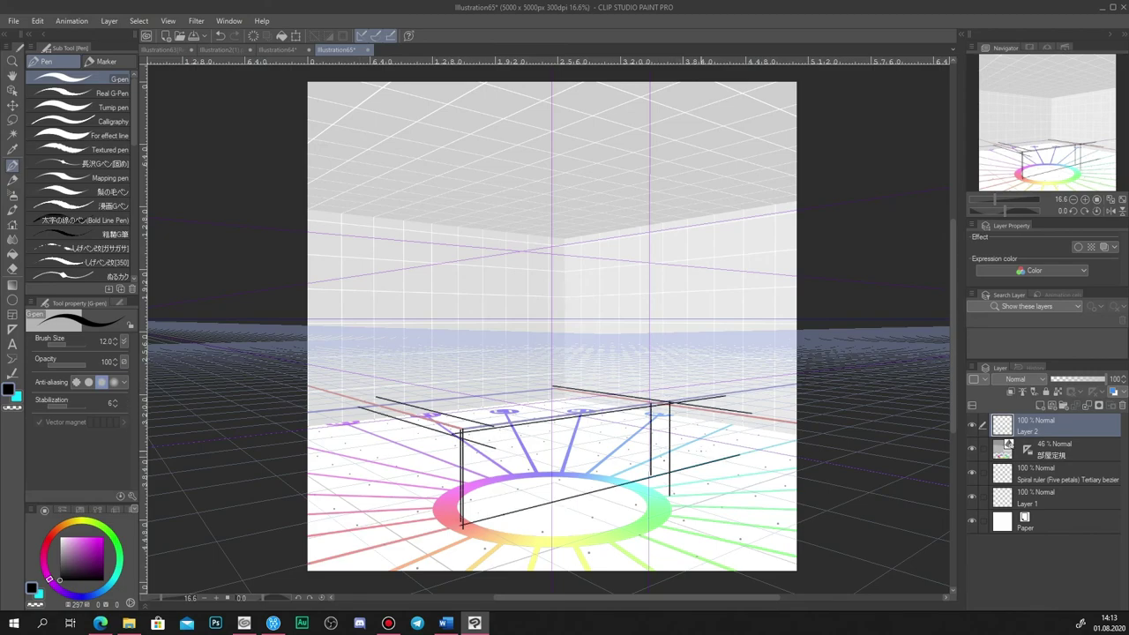
{"action": "mouse_move", "coordinate": [555, 386]}
{"action": "left_mouse_down"}
{"action": "mouse_move", "coordinate": [328, 410]}
{"action": "mouse_move", "coordinate": [381, 512]}
{"action": "left_mouse_up"}
{"action": "left_click_drag", "start_coordinate": [467, 522], "coordinate": [322, 447]}
- Restore the room layer to 100% opacity, select its 3D object for editing, and hide Layer 2
{"action": "left_click", "coordinate": [971, 449]}
{"action": "left_click", "coordinate": [971, 449]}
{"action": "double_click", "coordinate": [1002, 449]}
{"action": "scroll", "coordinate": [120, 414], "scroll_direction": "down", "scroll_amount": 2}
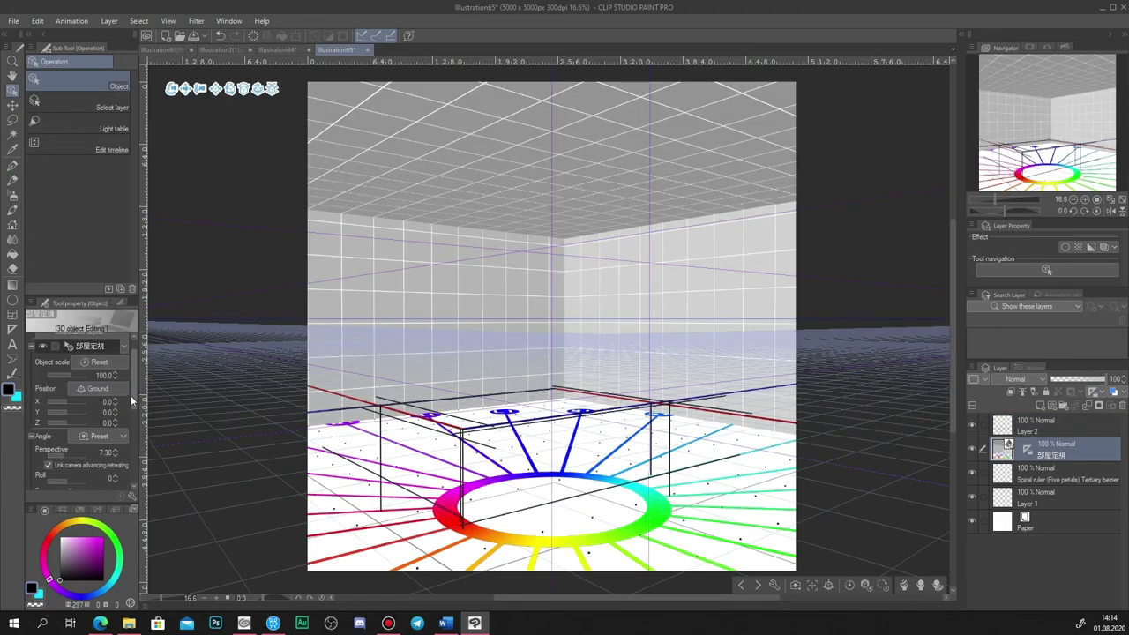
{"action": "left_click", "coordinate": [99, 390]}
{"action": "left_click", "coordinate": [121, 426]}
{"action": "left_click", "coordinate": [972, 425]}
- Try several camera angle presets on the 3D room, ending with preset 10
{"action": "left_click", "coordinate": [98, 390]}
{"action": "left_click", "coordinate": [115, 469]}
{"action": "left_click", "coordinate": [77, 473]}
{"action": "left_click", "coordinate": [35, 475]}
{"action": "left_click", "coordinate": [31, 520]}
{"action": "left_click", "coordinate": [74, 521]}
{"action": "left_click", "coordinate": [124, 521]}
{"action": "left_click", "coordinate": [125, 560]}
{"action": "left_click", "coordinate": [79, 565]}
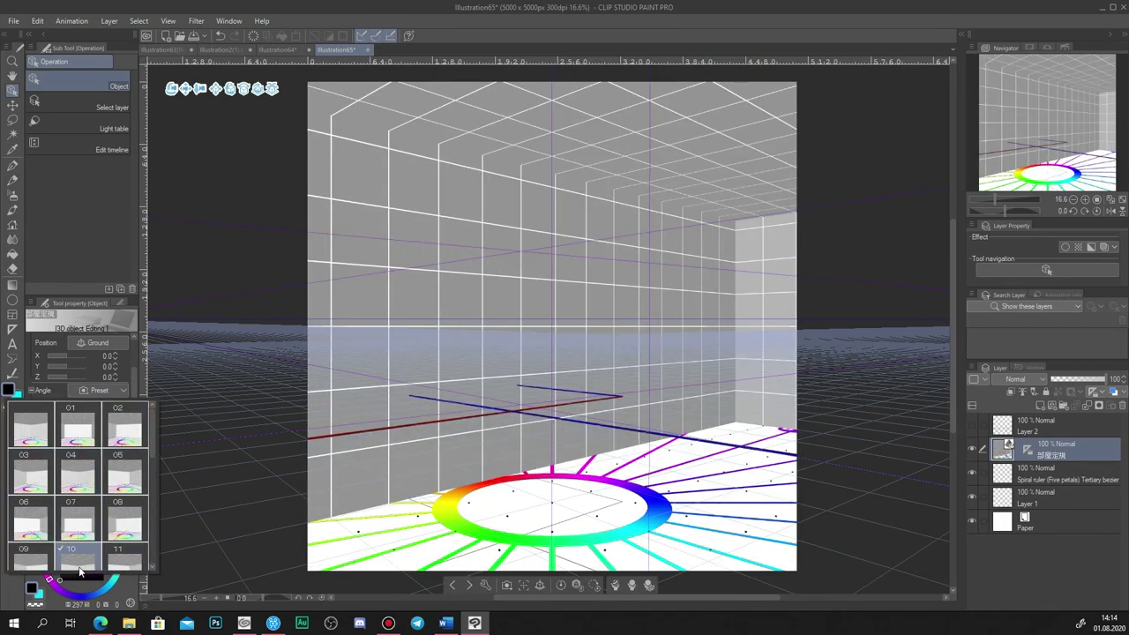
- Close the angle presets and delete the 3D room layer
{"action": "left_click", "coordinate": [872, 9]}
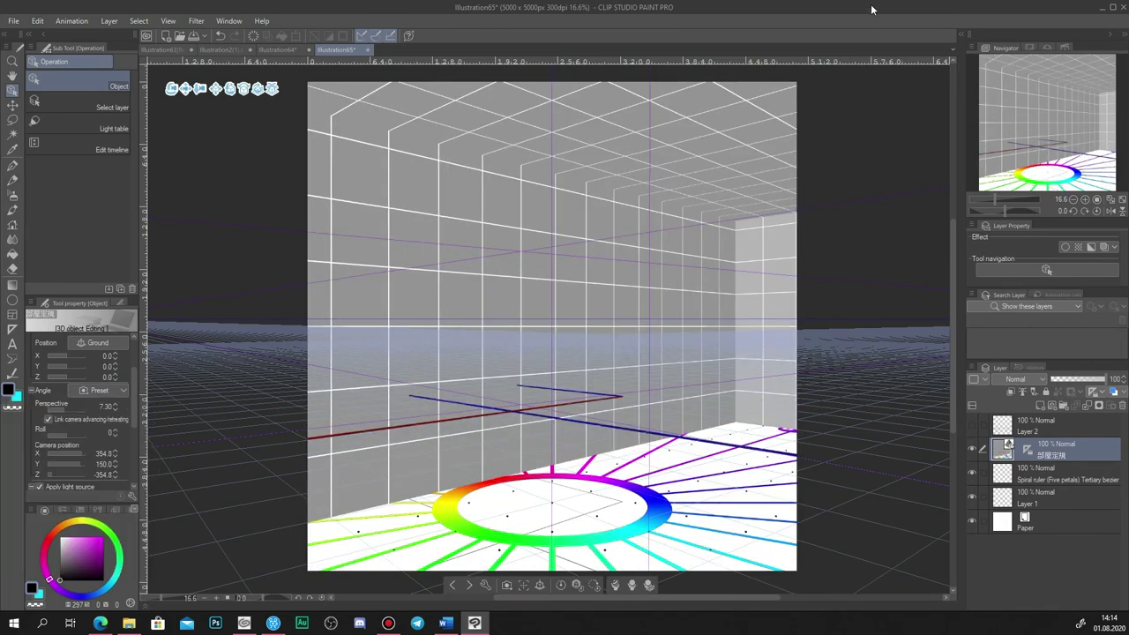
{"action": "left_click", "coordinate": [1122, 405]}
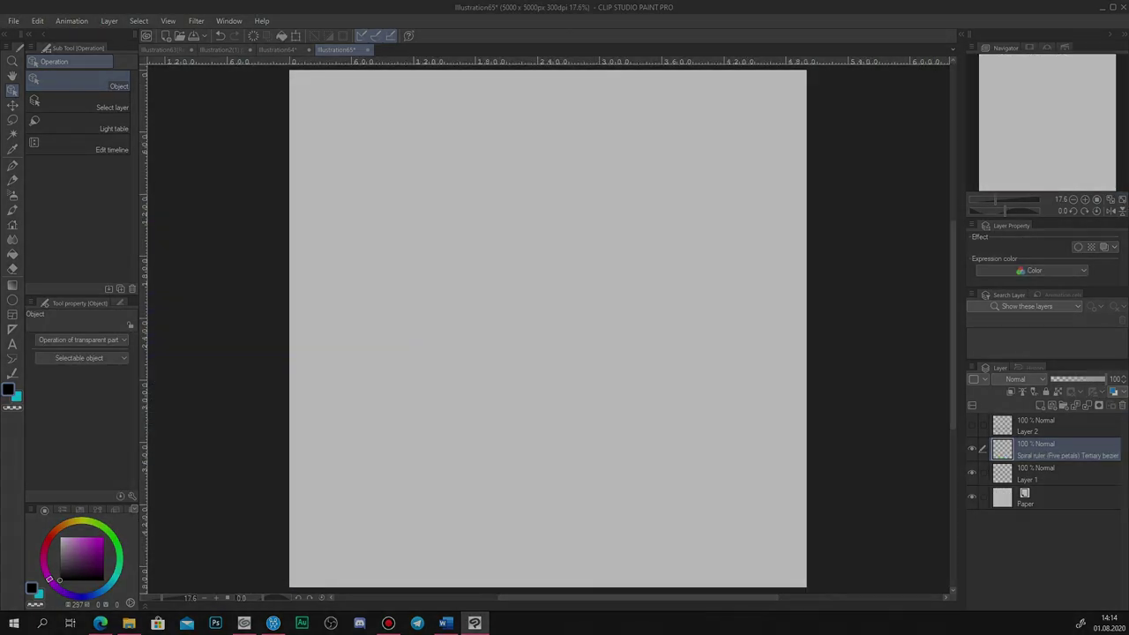